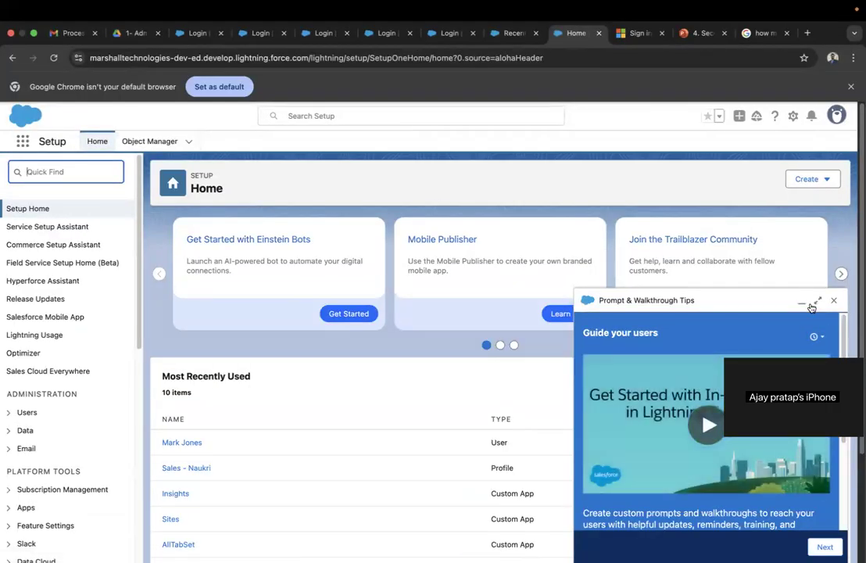
- Minimize the walkthrough tips panel and filter the setup menu by 'Workflow'
click(801, 301)
click(41, 171)
text(Wo)
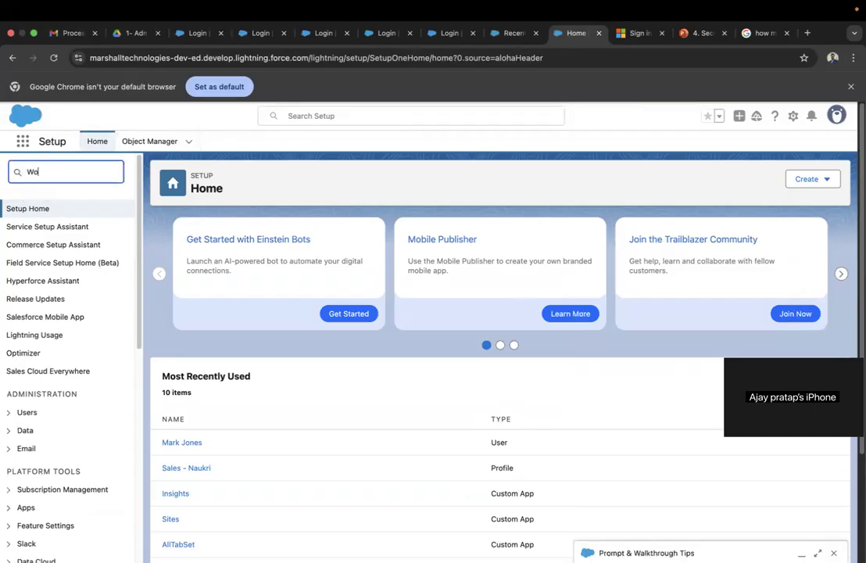
text(rkflow)
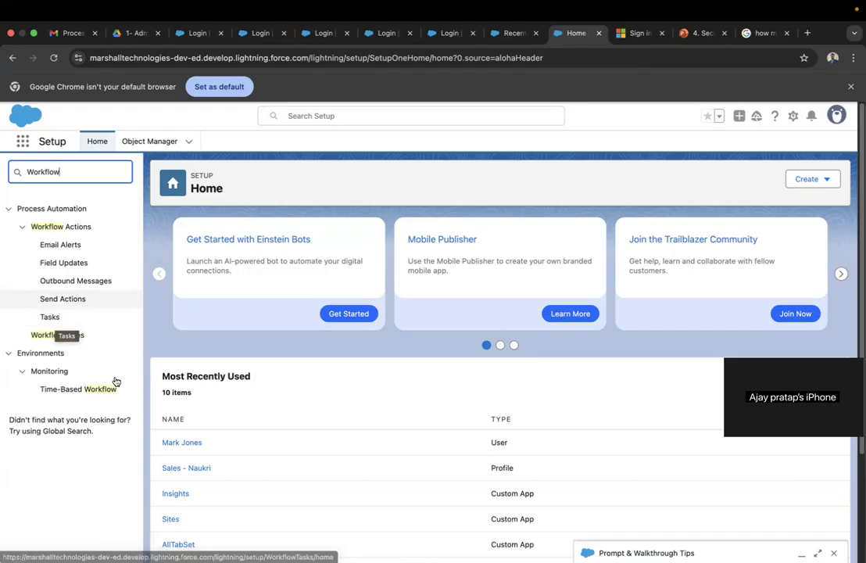
- Open Workflow Rules and continue past the Understanding Workflow intro to the empty All Workflow Rules list
click(76, 336)
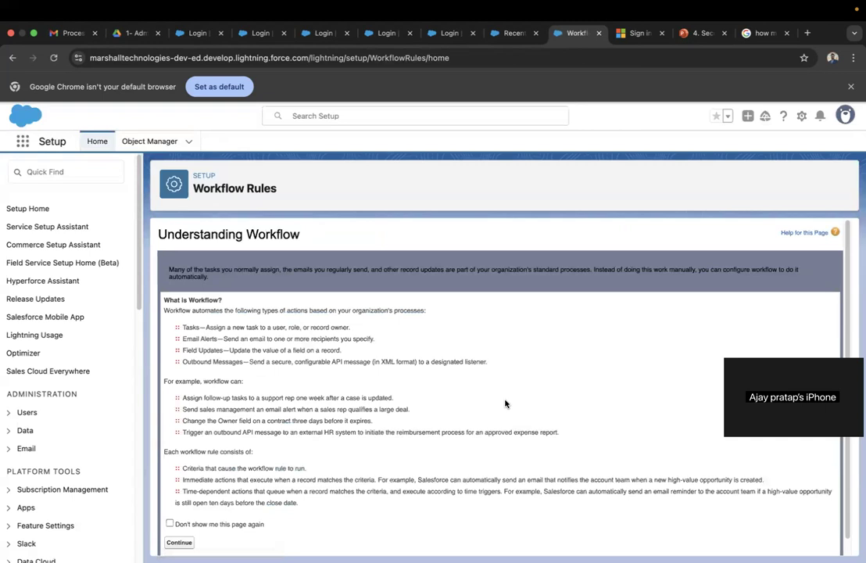
scroll(505, 402, down, 1)
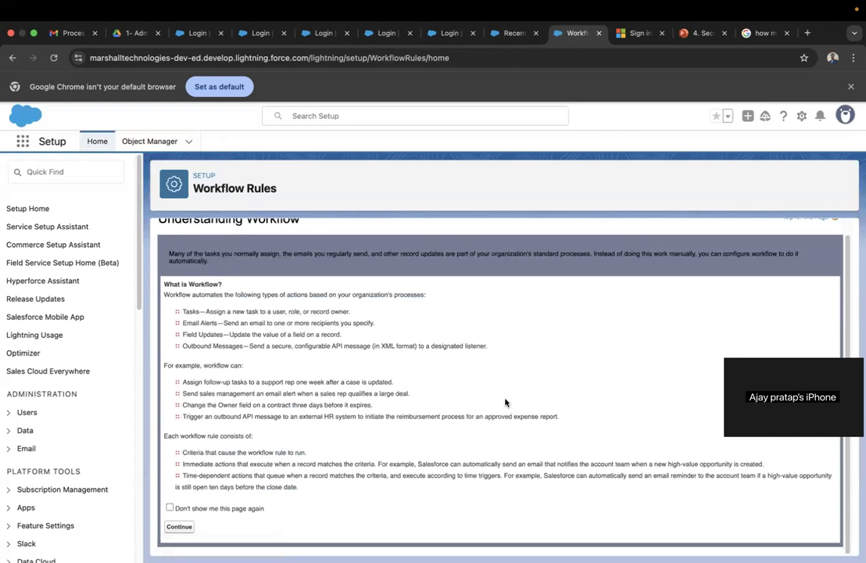
scroll(511, 361, up, 1)
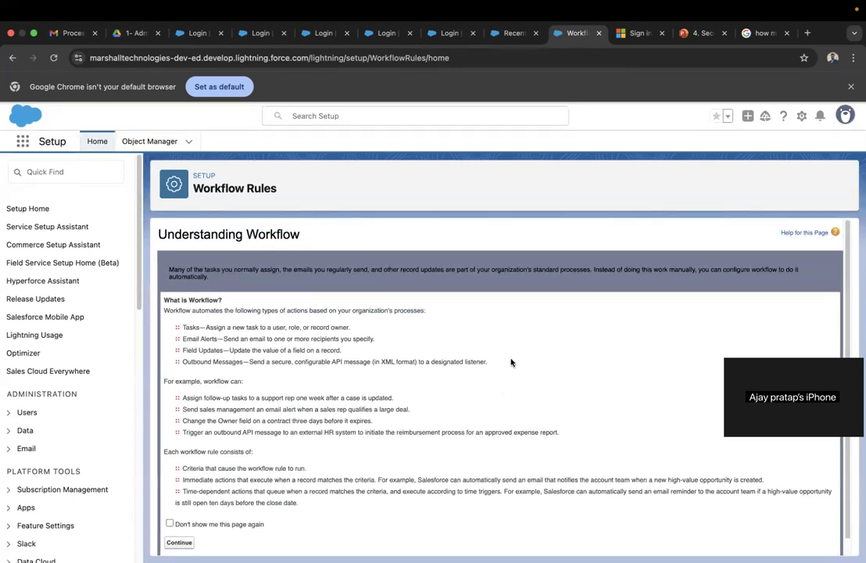
scroll(469, 328, down, 1)
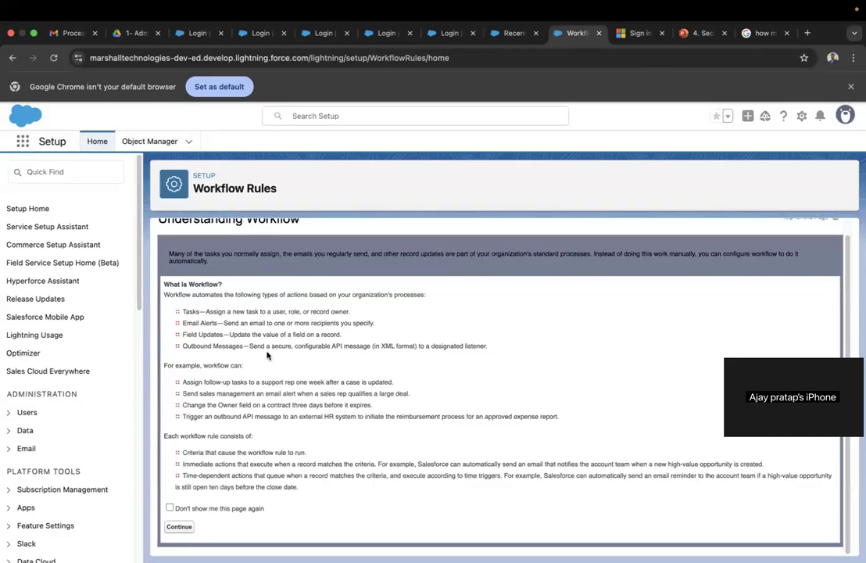
click(179, 526)
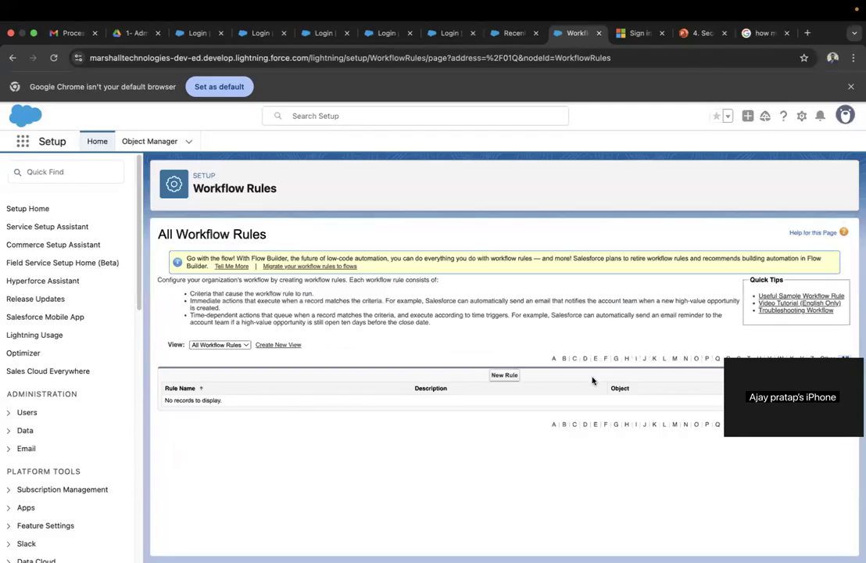
- Start a new workflow rule, close the Try it in Flow Builder prompt, then start one again
click(504, 375)
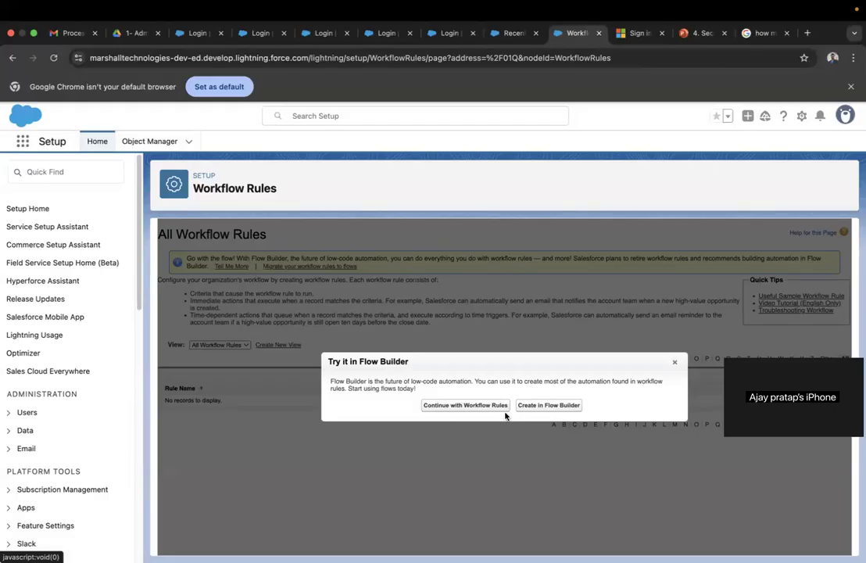
click(674, 362)
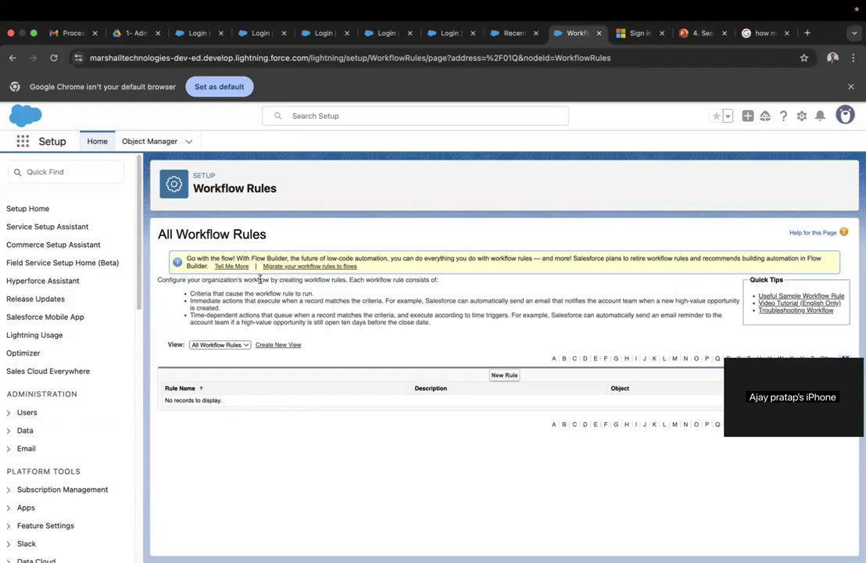
click(508, 376)
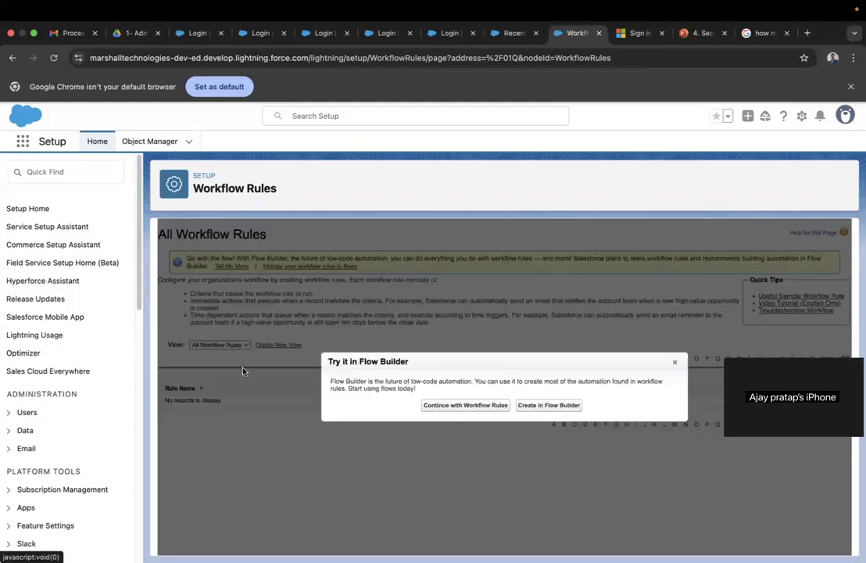
- Continue with workflow rules, browse the Object list leaving it at --None--, and open a new browser tab
click(455, 405)
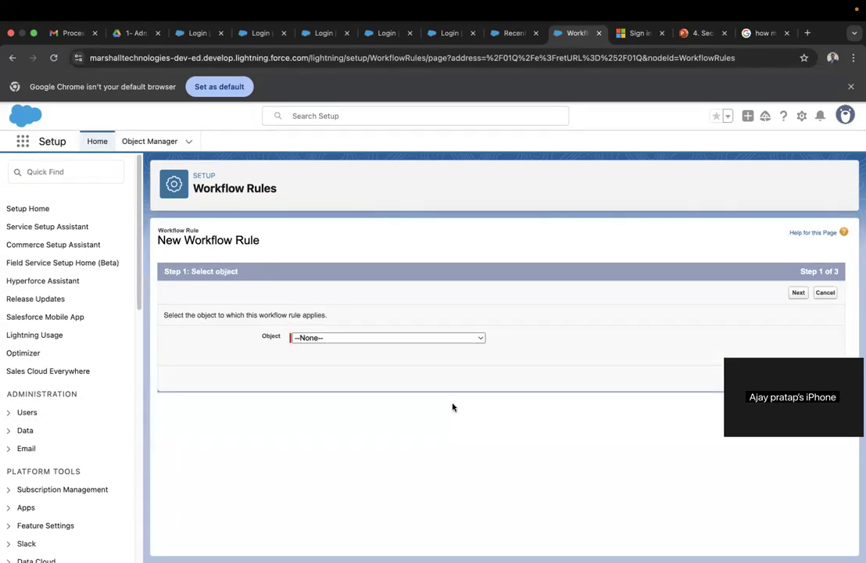
click(469, 338)
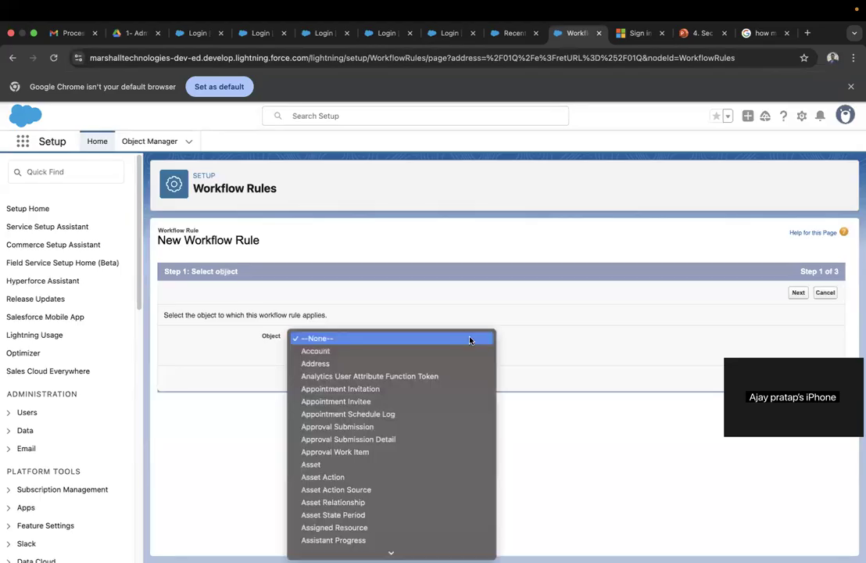
scroll(410, 440, down, 15)
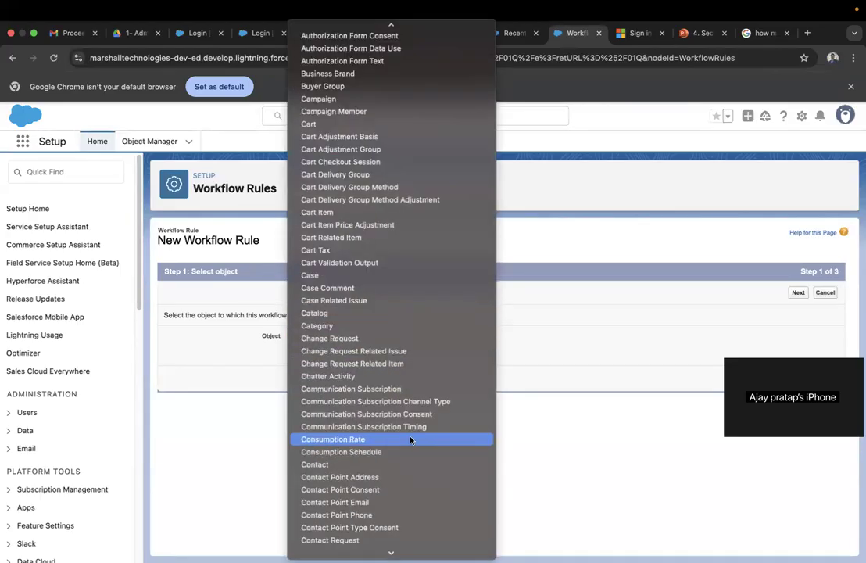
scroll(409, 440, up, 12)
scroll(410, 440, up, 1)
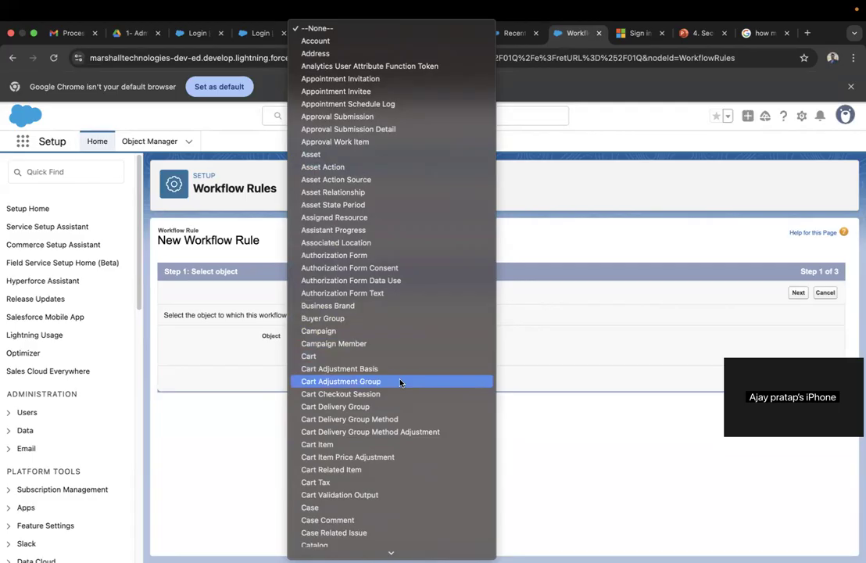
scroll(400, 383, down, 20)
scroll(400, 383, up, 5)
scroll(400, 381, up, 20)
click(585, 238)
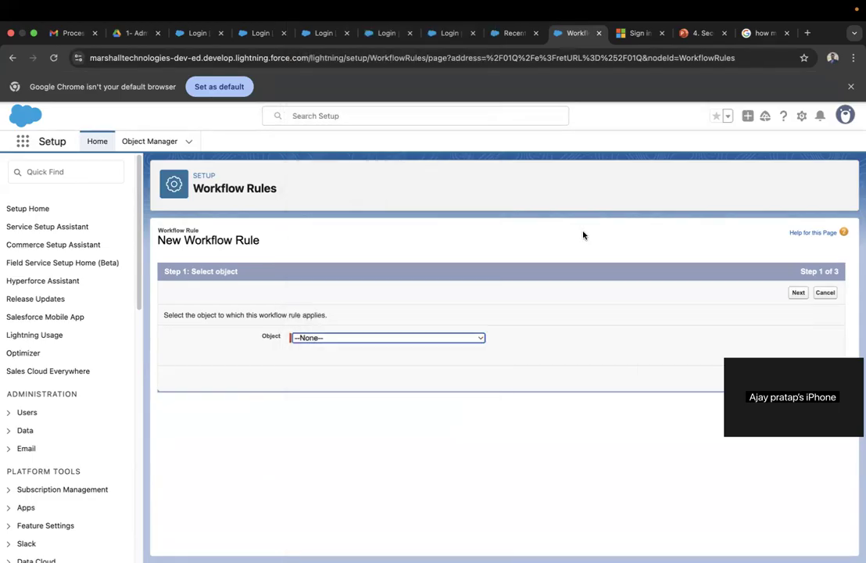
click(808, 34)
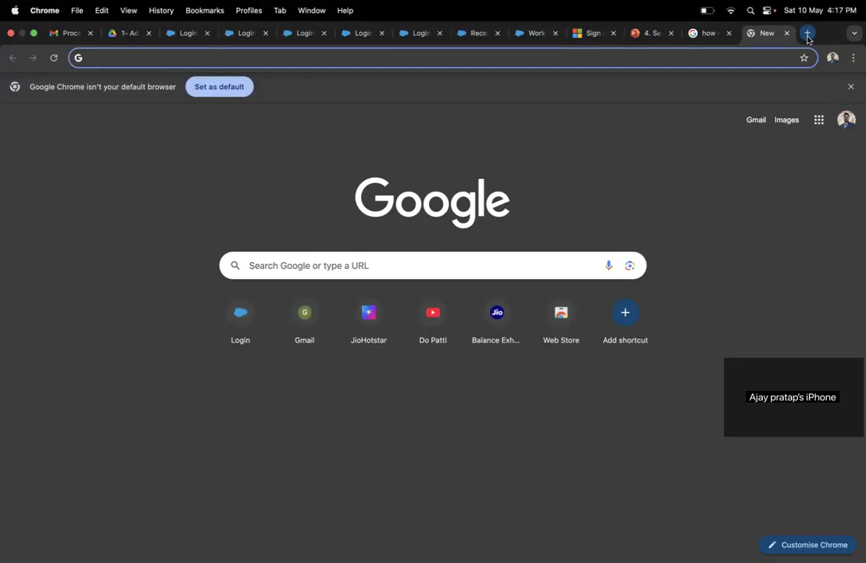
- Search 'workflow rules salesforce retirement' and open the Salesforce 'Workflow Rules & Process Builder End of Support' article
text(work)
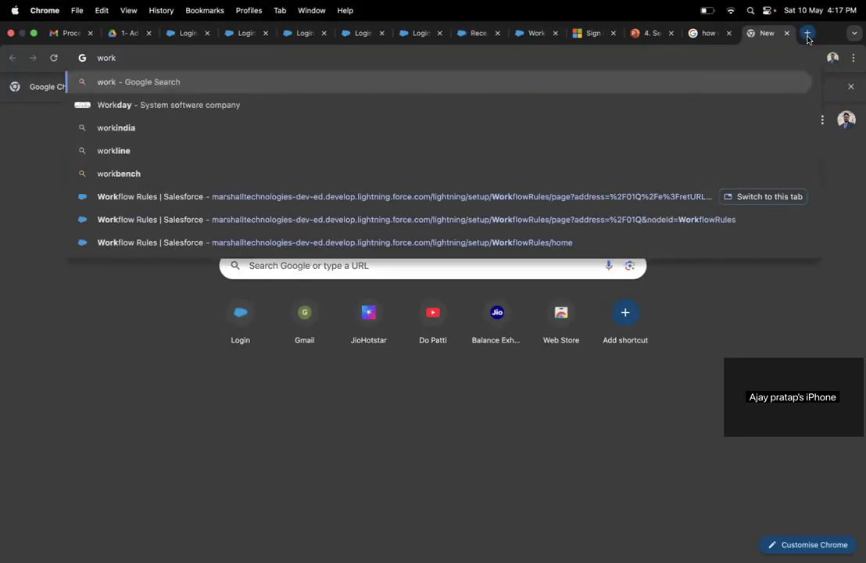
text(flow)
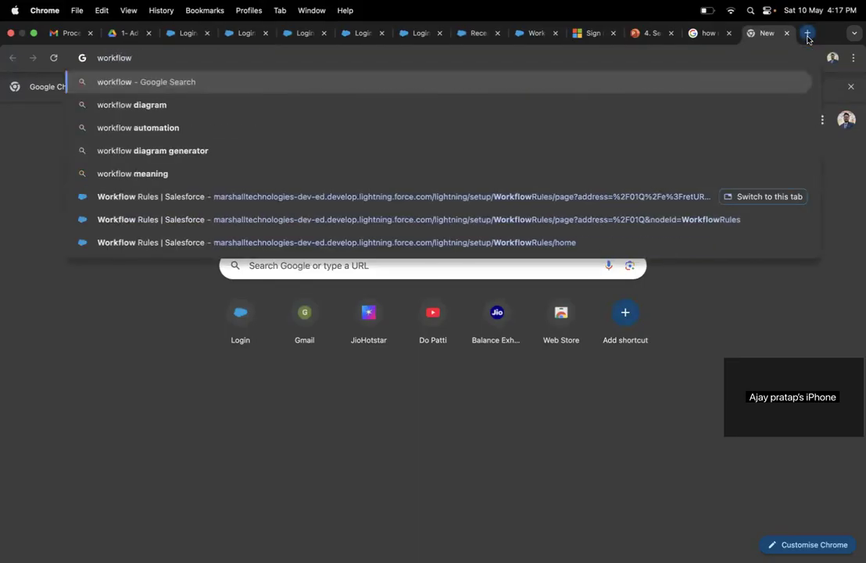
text( ruls)
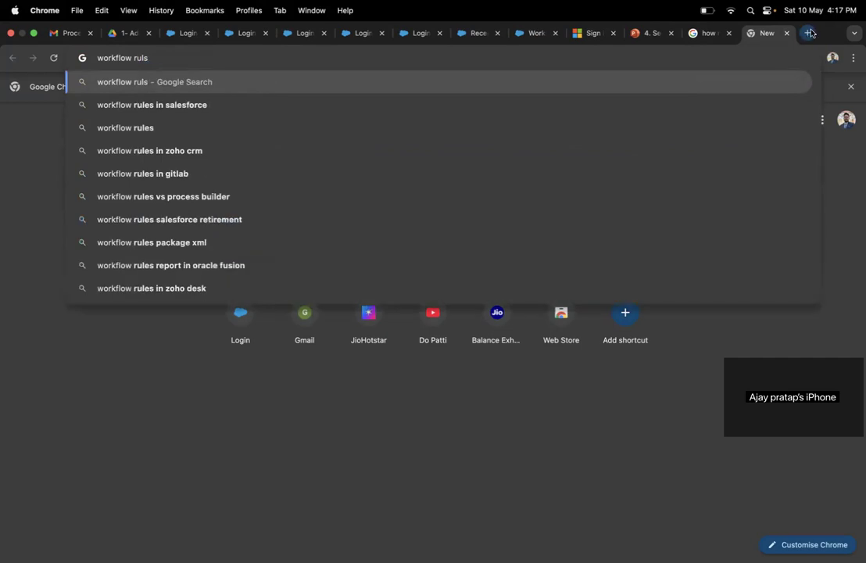
key(Down)
key(Down)
key(Down)
key(Down)
key(Down)
key(Down)
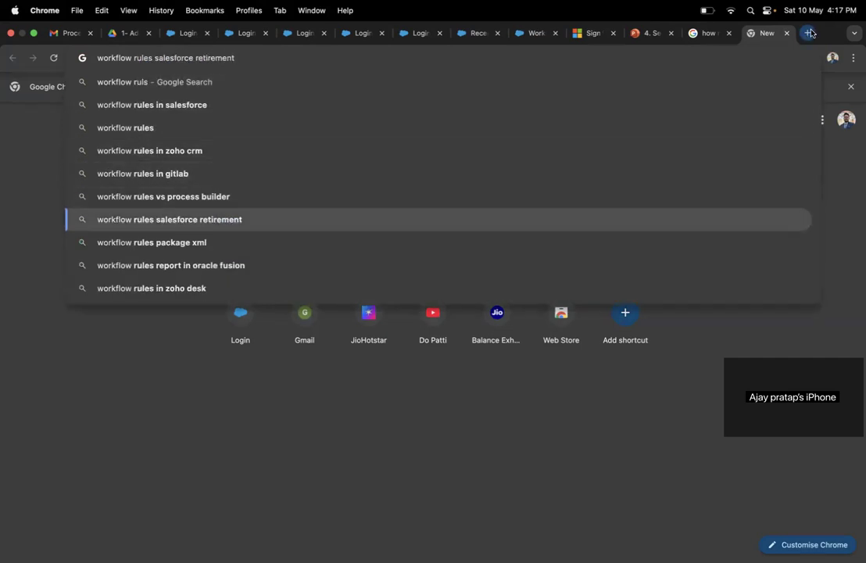
key(Return)
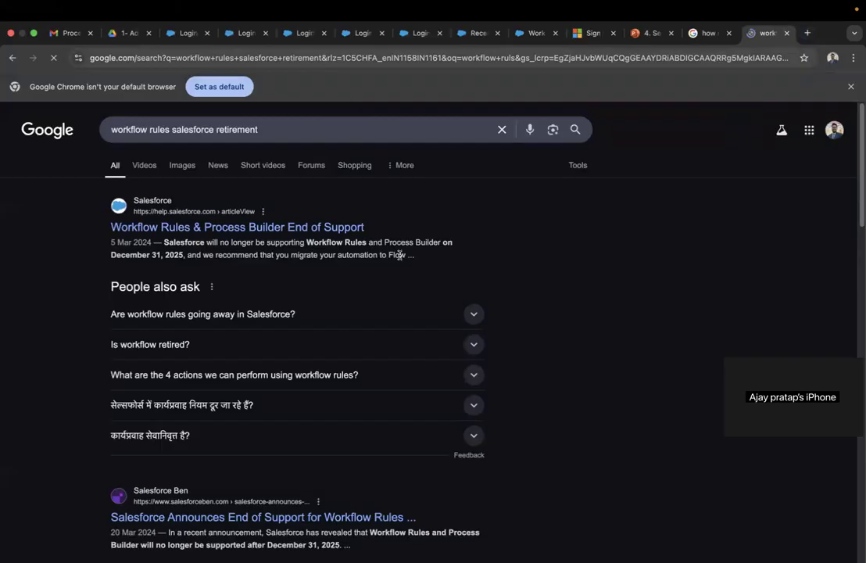
click(252, 227)
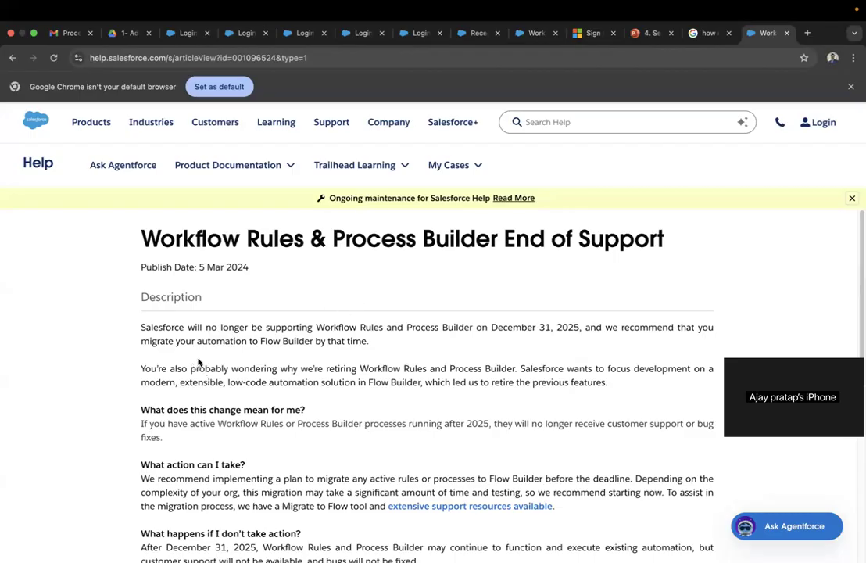
- Scroll the end-of-support article to read its recommendation to migrate to Flow Builder before December 31, 2025
scroll(198, 362, down, 1)
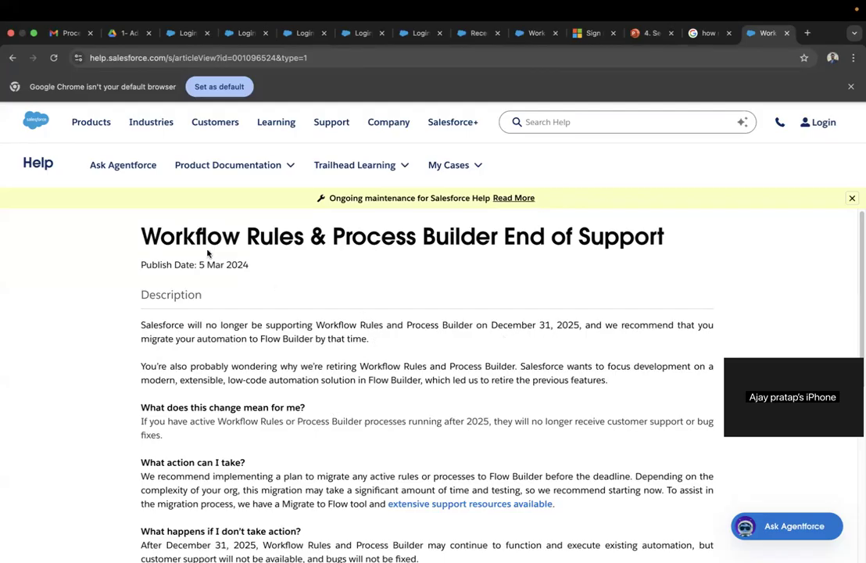
- Highlight the 2024 publish year and scroll through the article's guidance on automation after 2025
double_click(241, 265)
scroll(286, 295, down, 5)
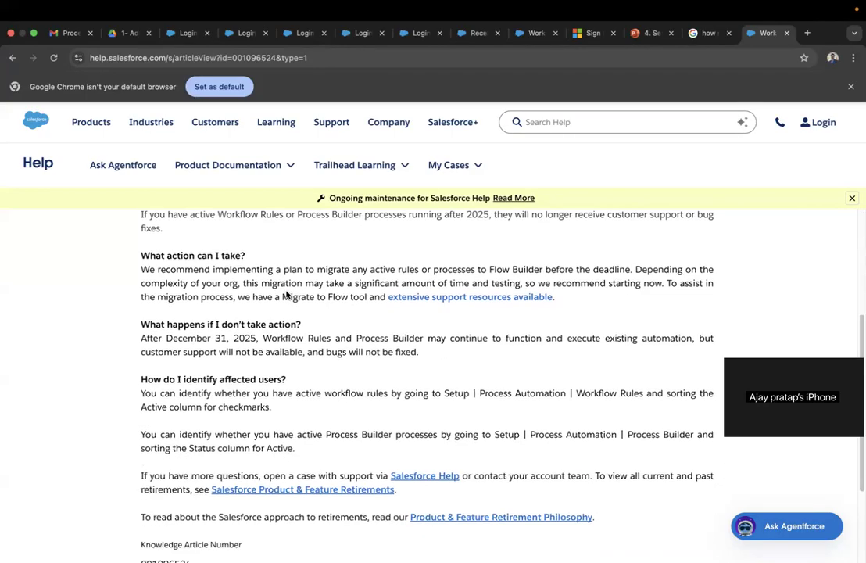
scroll(286, 291, down, 4)
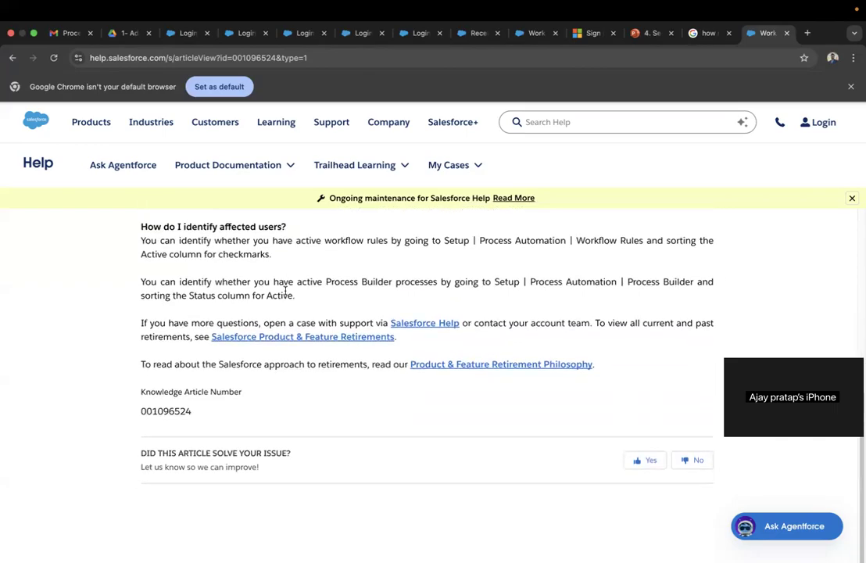
scroll(284, 292, up, 2)
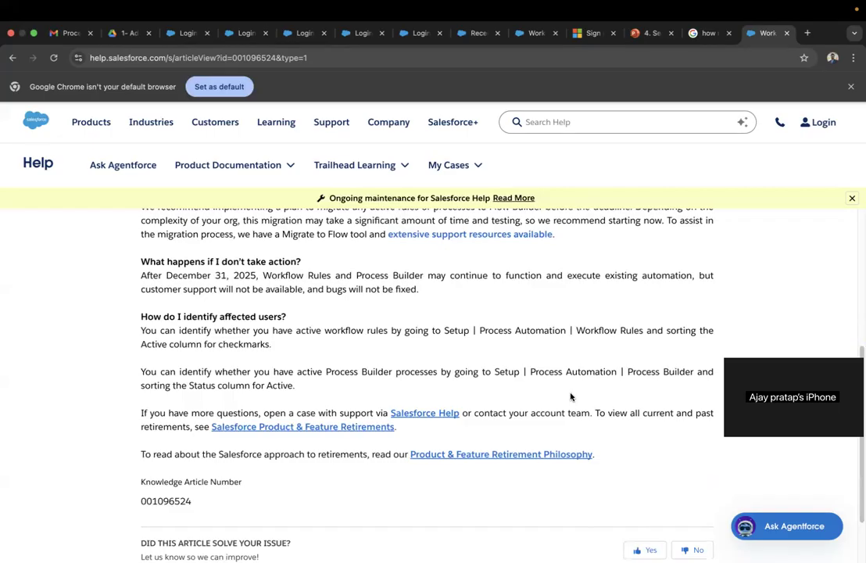
scroll(571, 397, up, 4)
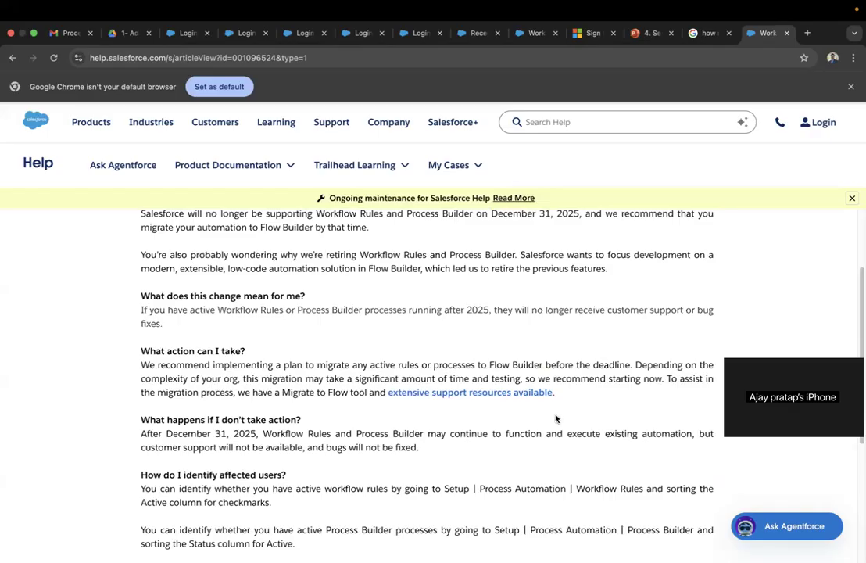
scroll(562, 426, up, 2)
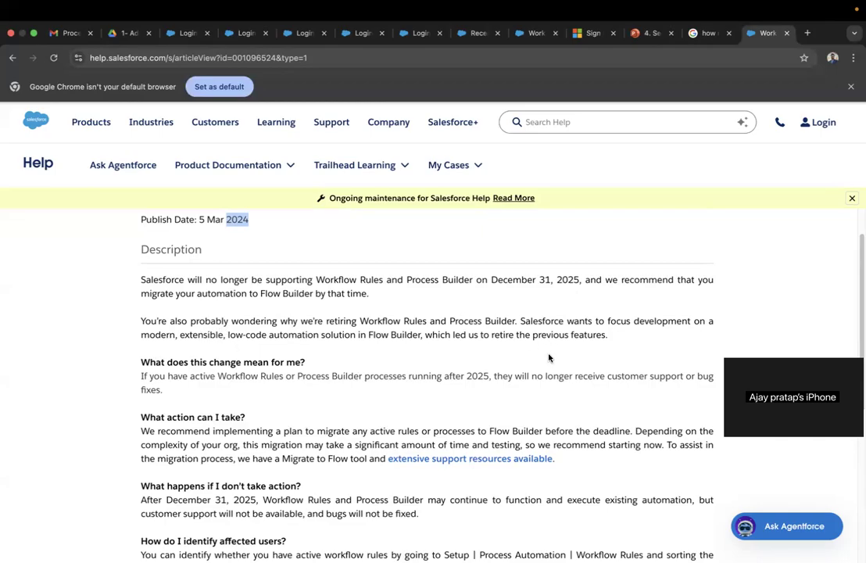
scroll(550, 356, down, 2)
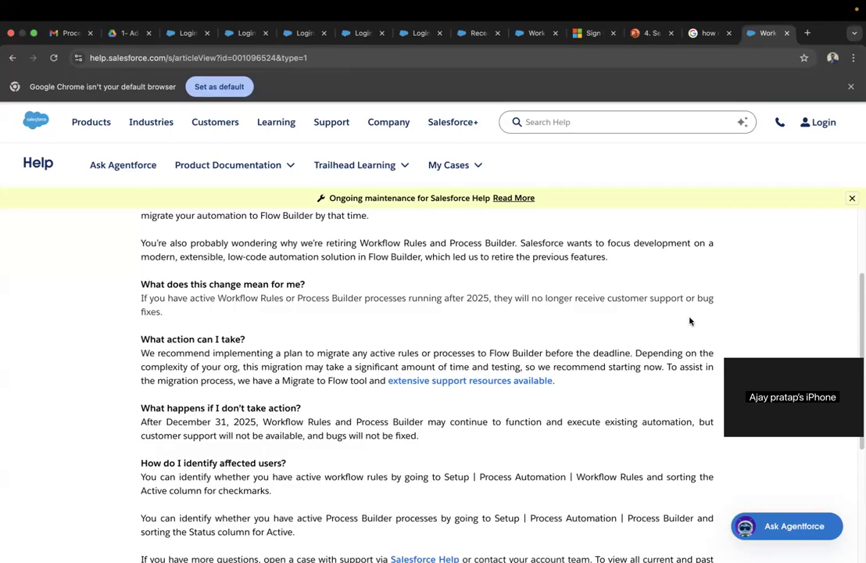
scroll(476, 309, up, 4)
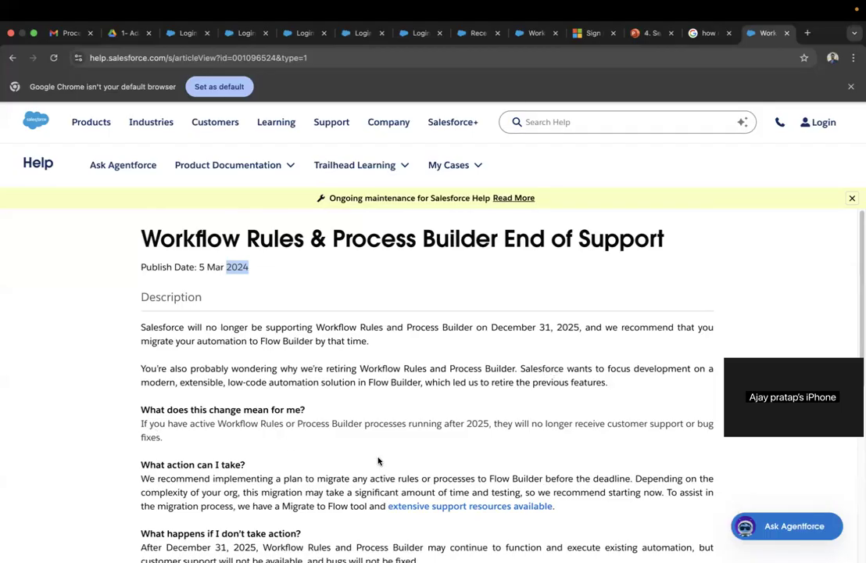
scroll(329, 400, down, 3)
scroll(375, 461, down, 1)
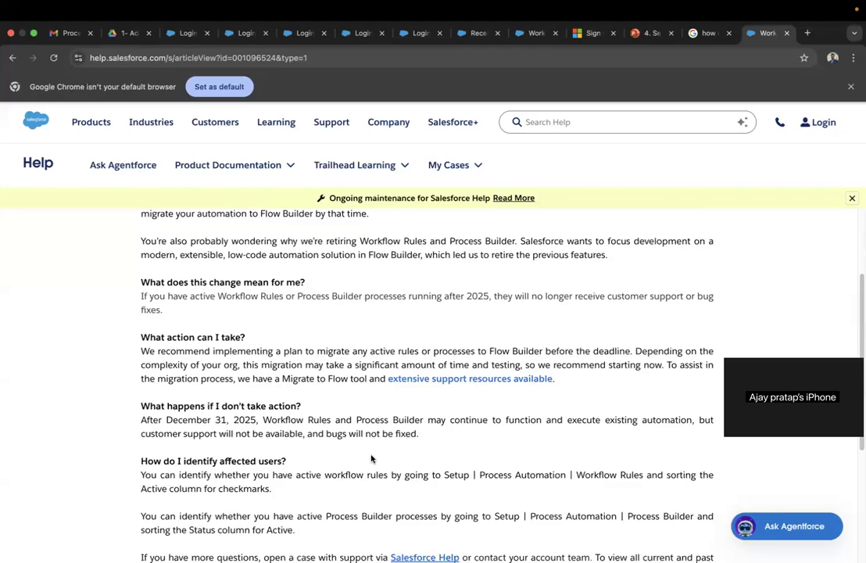
scroll(391, 379, down, 1)
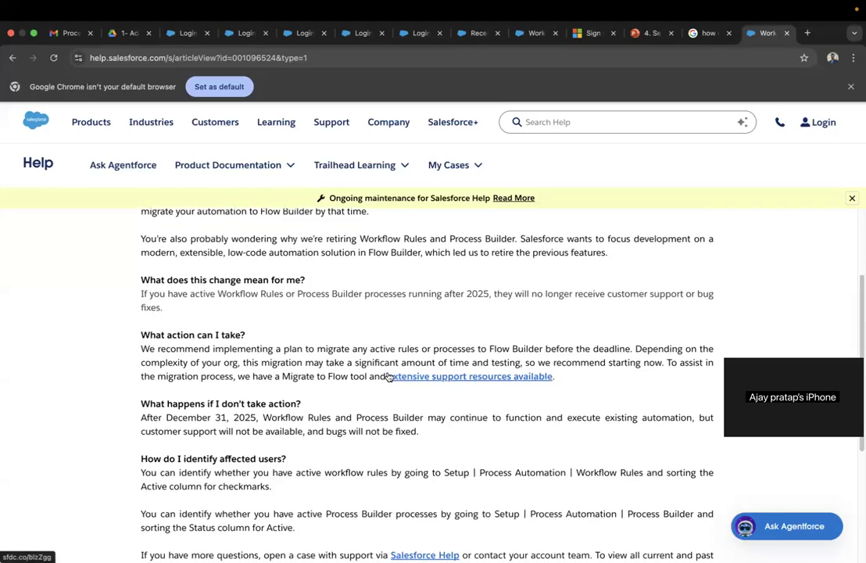
scroll(319, 311, up, 3)
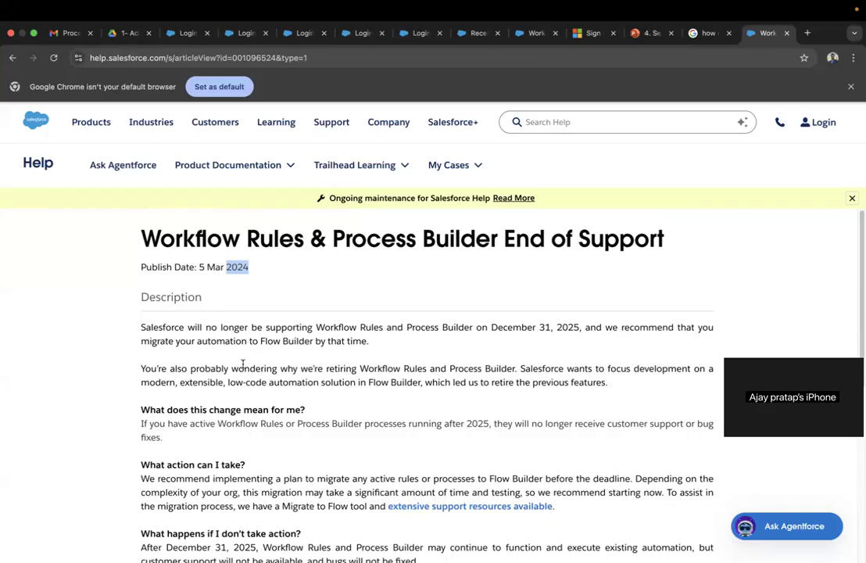
scroll(277, 391, down, 3)
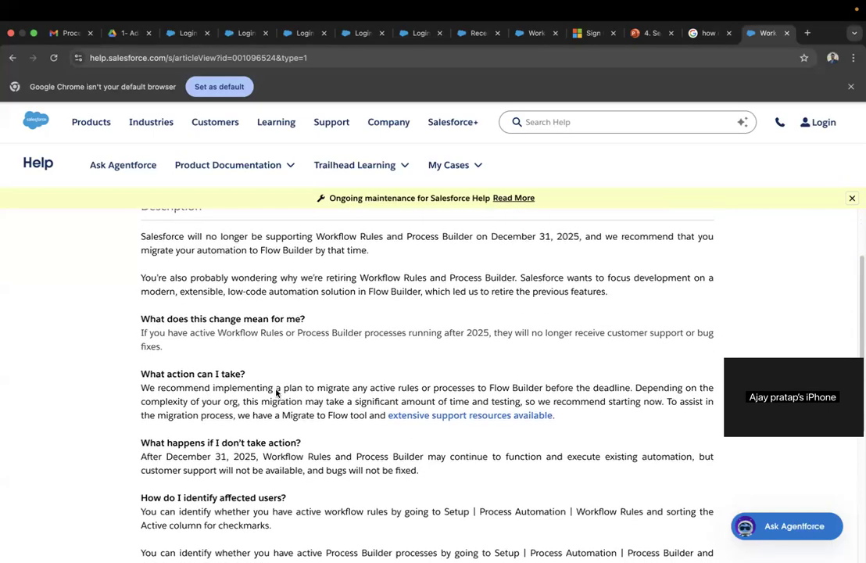
scroll(276, 391, down, 4)
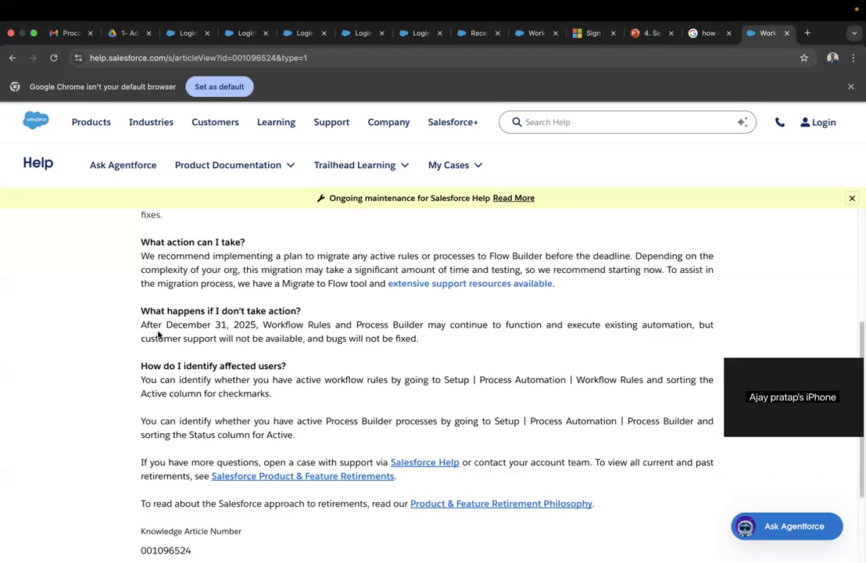
scroll(264, 373, down, 3)
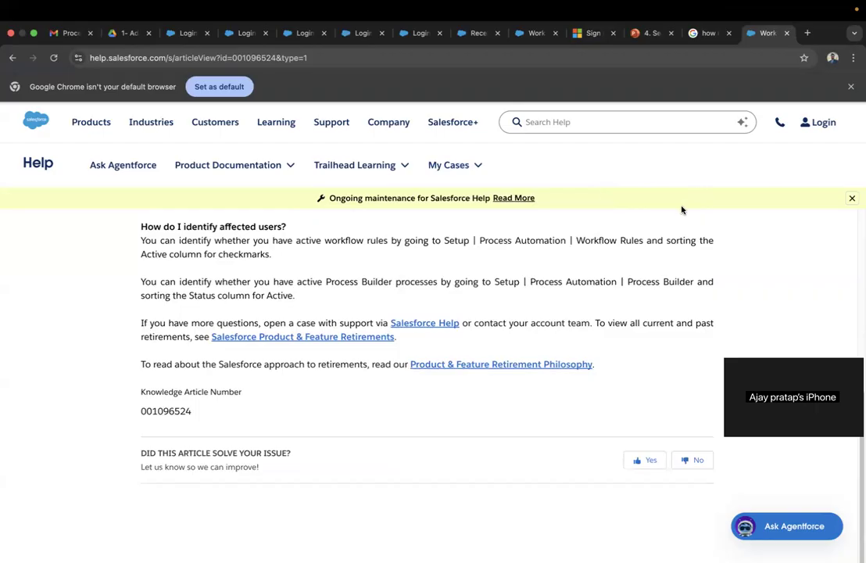
scroll(675, 296, up, 5)
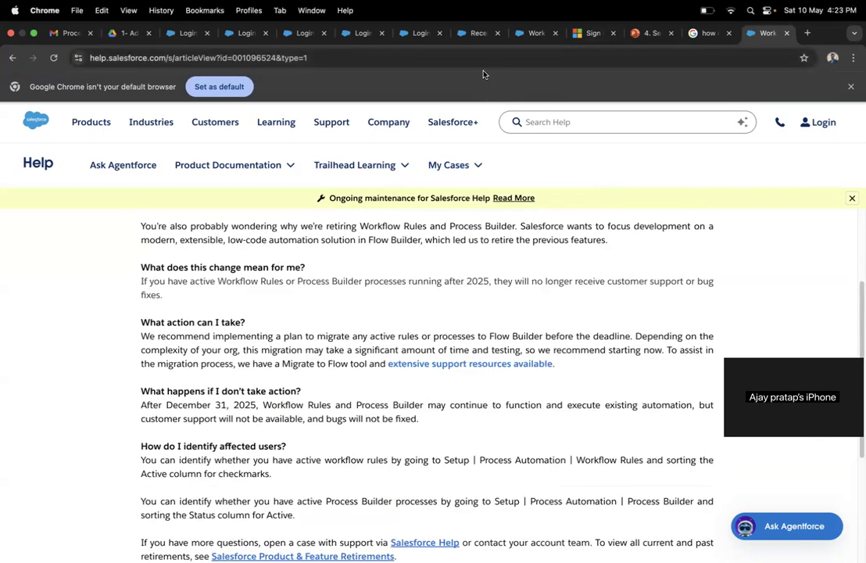
- Return to the Workflow Rules tab and filter the Setup menu by 'process'
click(519, 34)
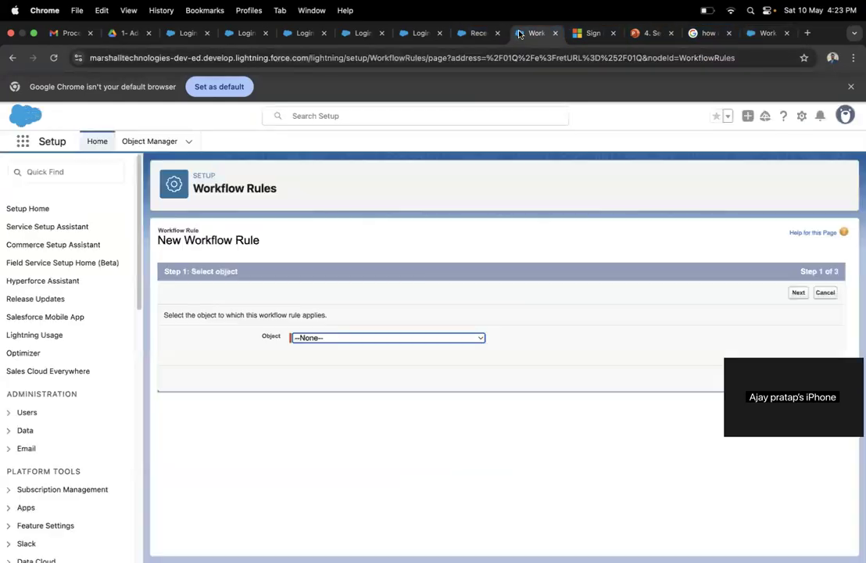
click(63, 172)
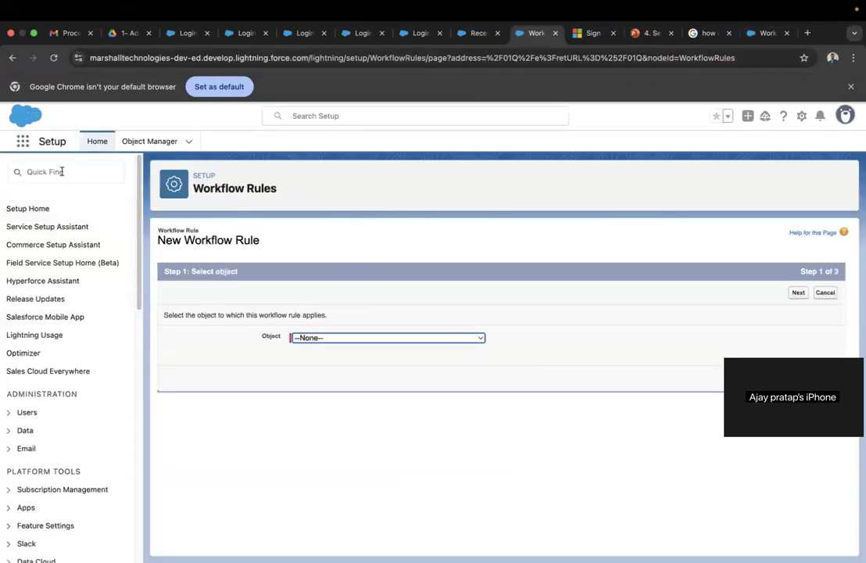
text(process)
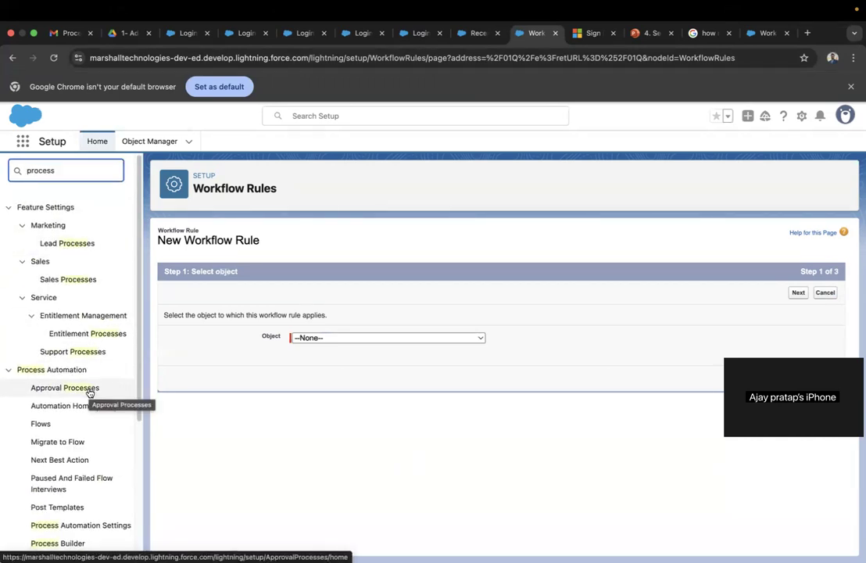
scroll(87, 398, down, 3)
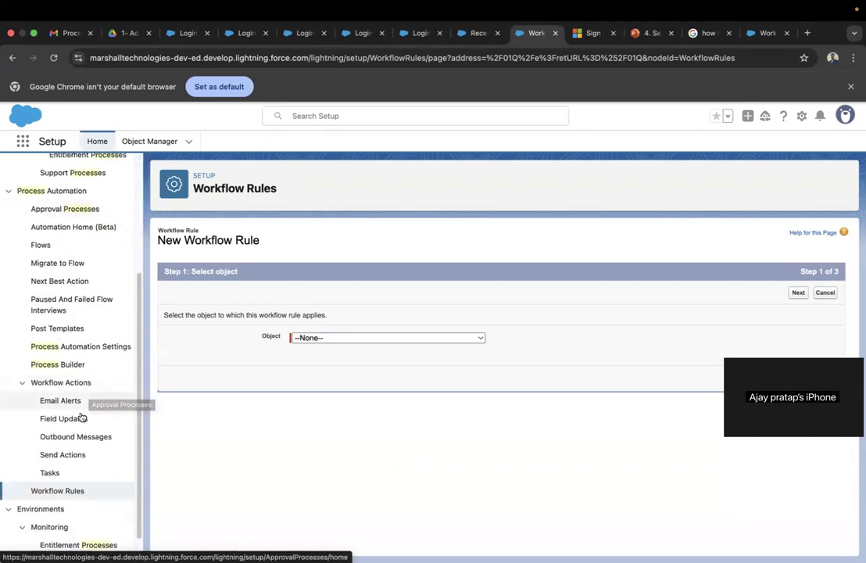
- Open Process Builder from the Process Automation section of the Setup sidebar
click(67, 366)
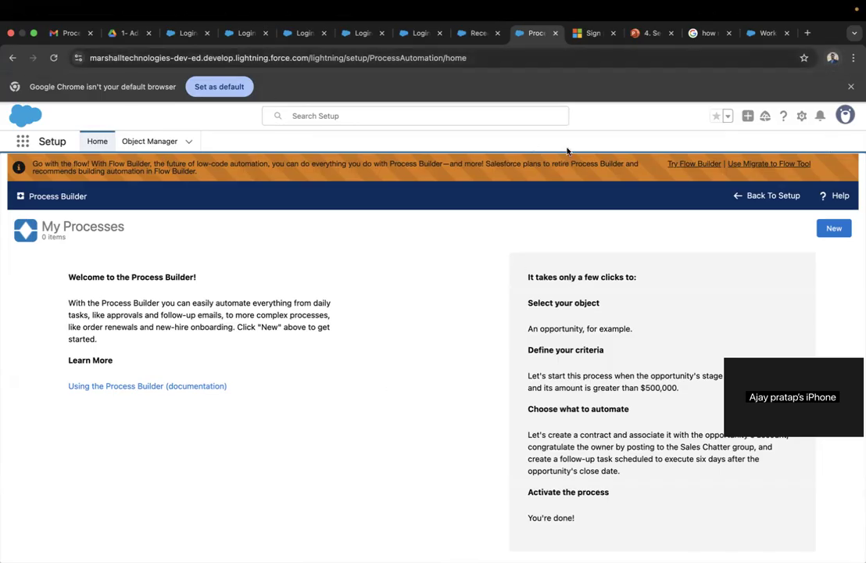
- Open Setup Home in a new tab from the gear menu and reach the Flows page through the 'flows' search
click(801, 117)
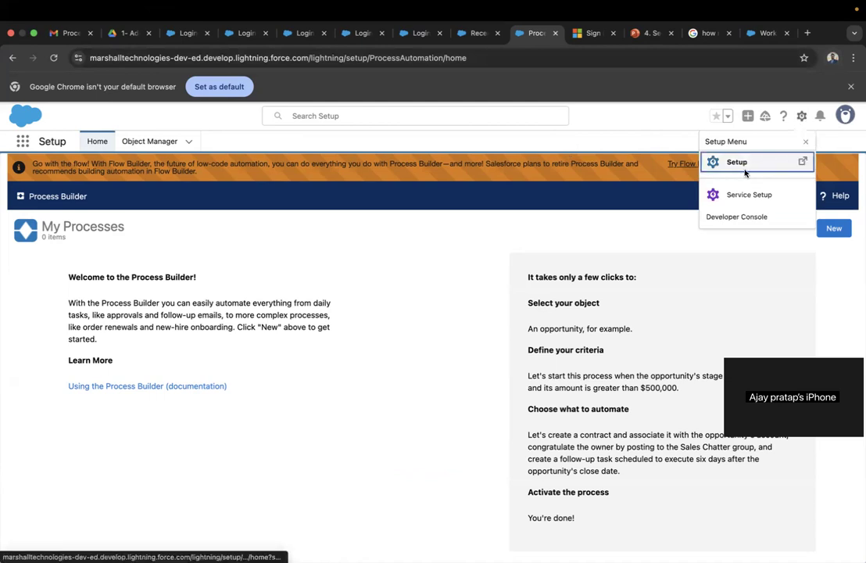
click(748, 163)
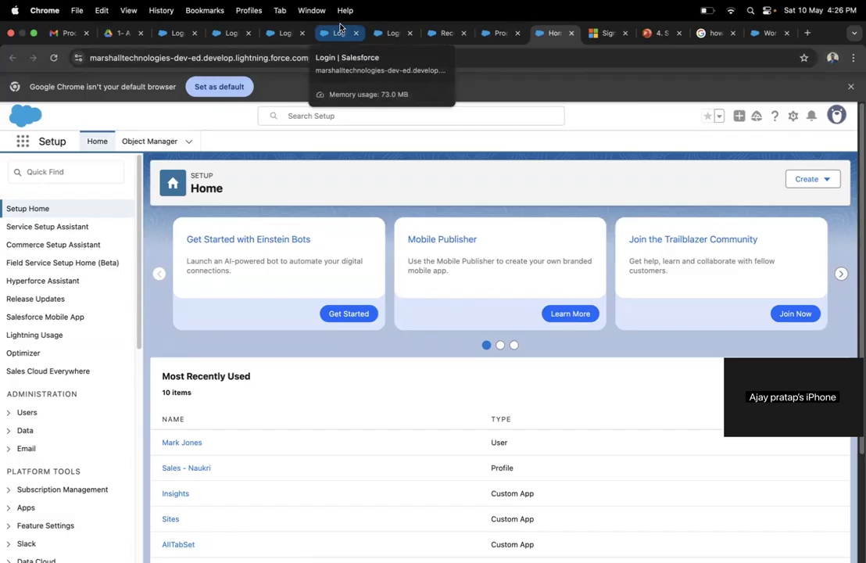
click(28, 168)
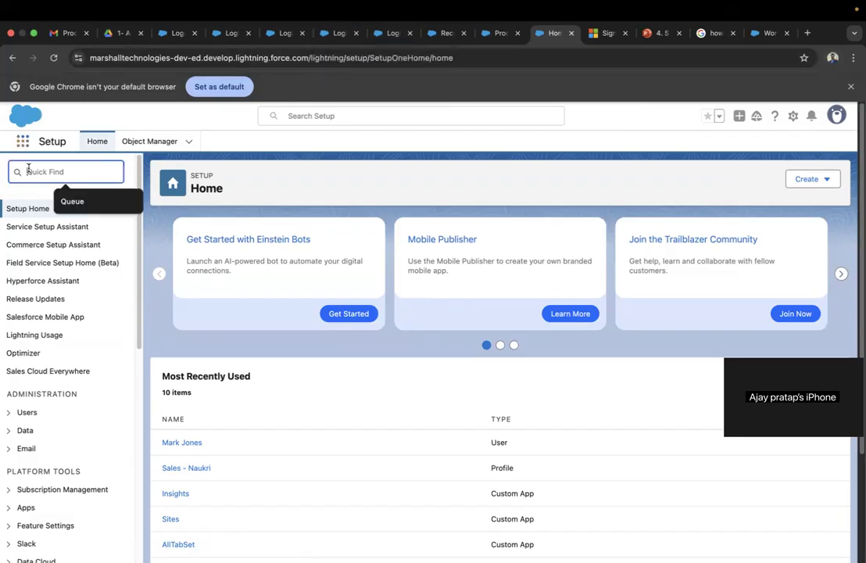
text(flows)
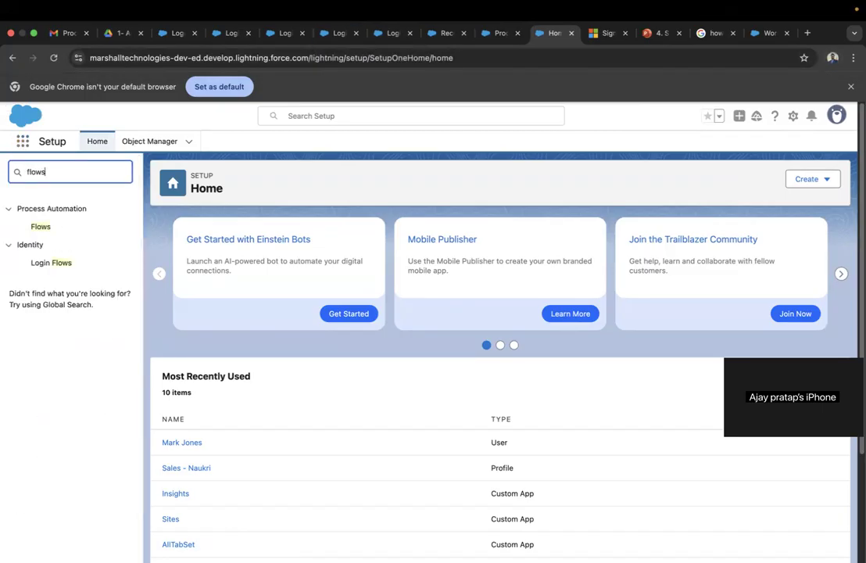
click(41, 227)
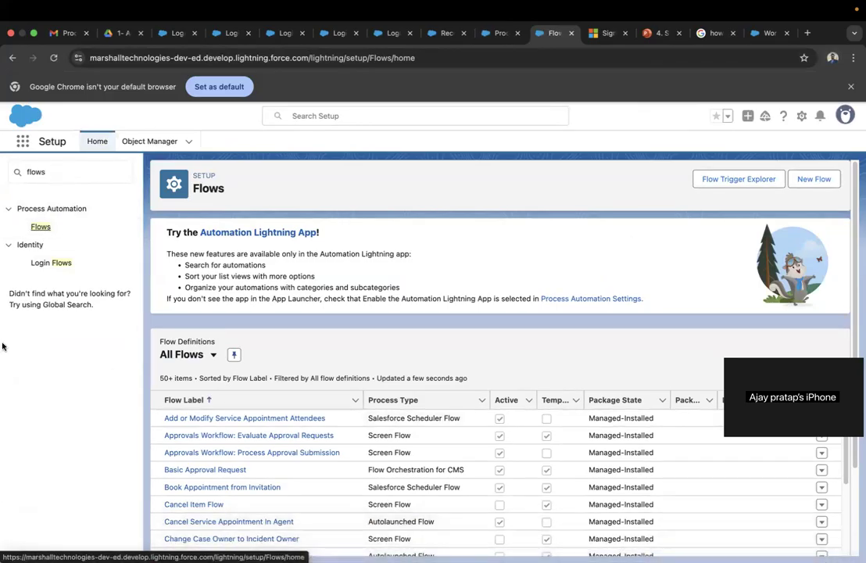
click(41, 228)
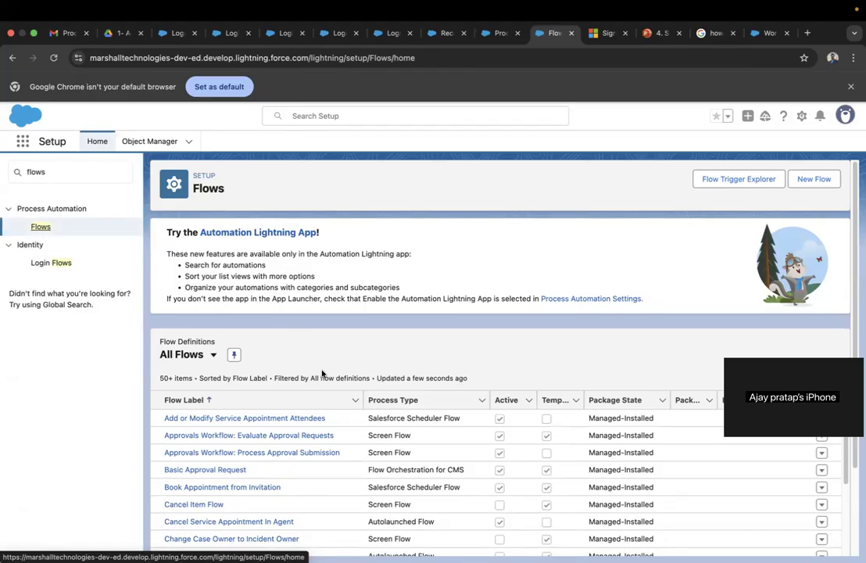
scroll(328, 373, down, 2)
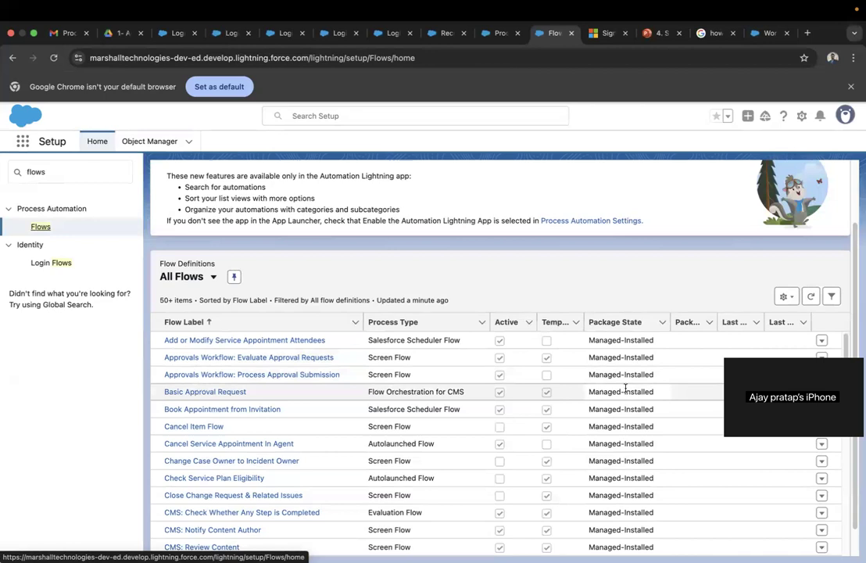
scroll(627, 391, up, 2)
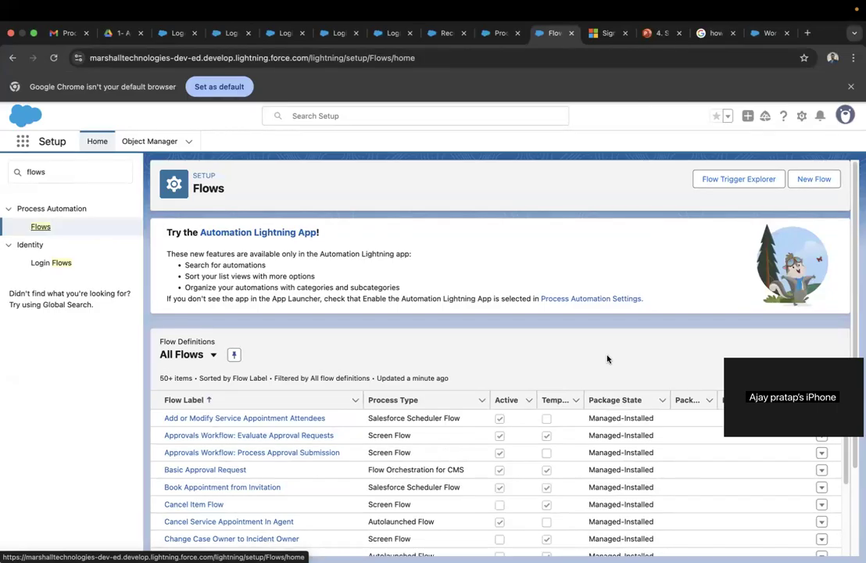
scroll(607, 359, down, 3)
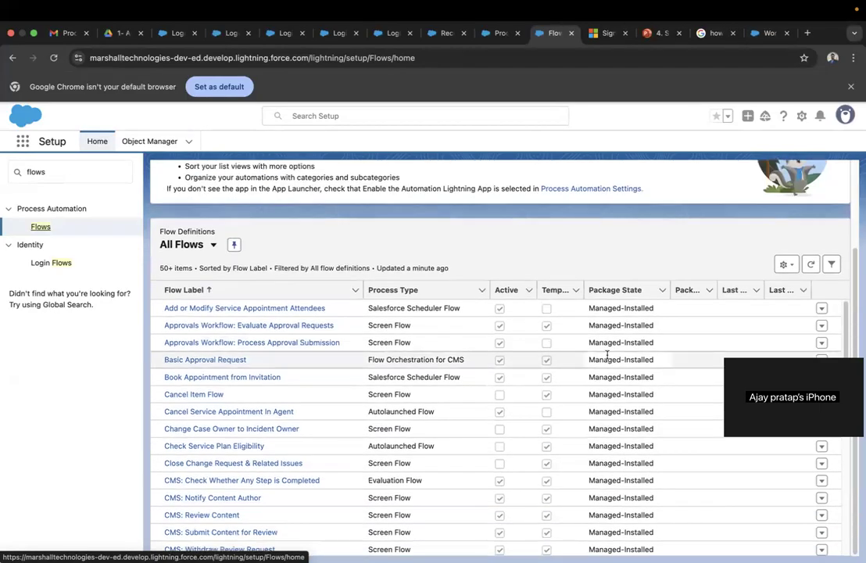
scroll(607, 354, down, 20)
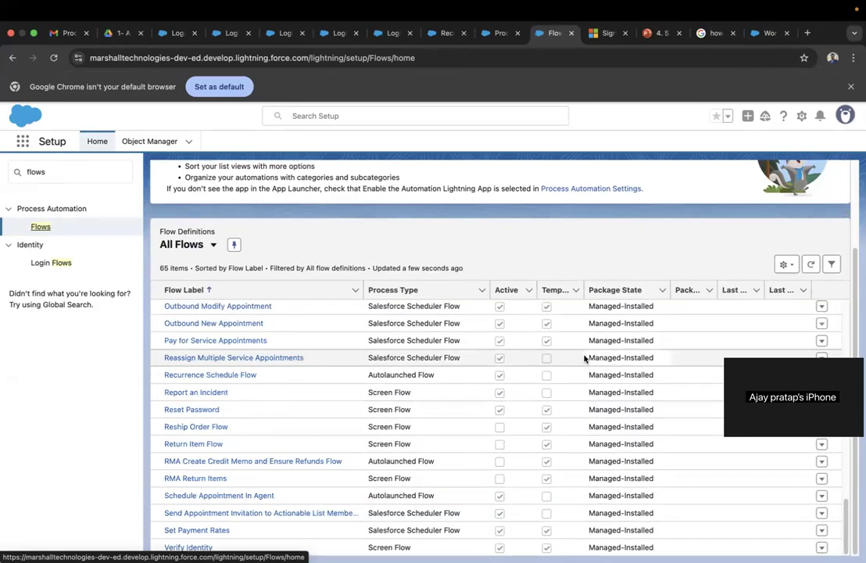
scroll(576, 353, up, 15)
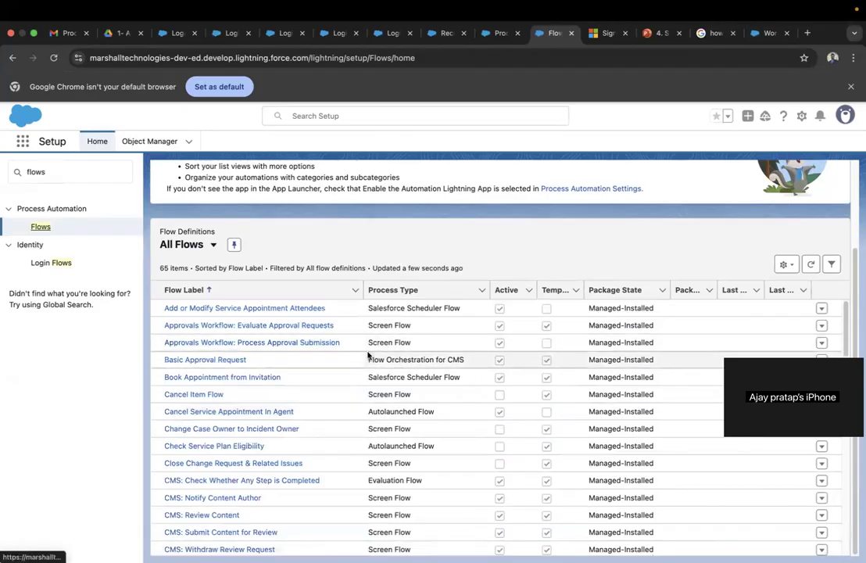
scroll(424, 348, up, 3)
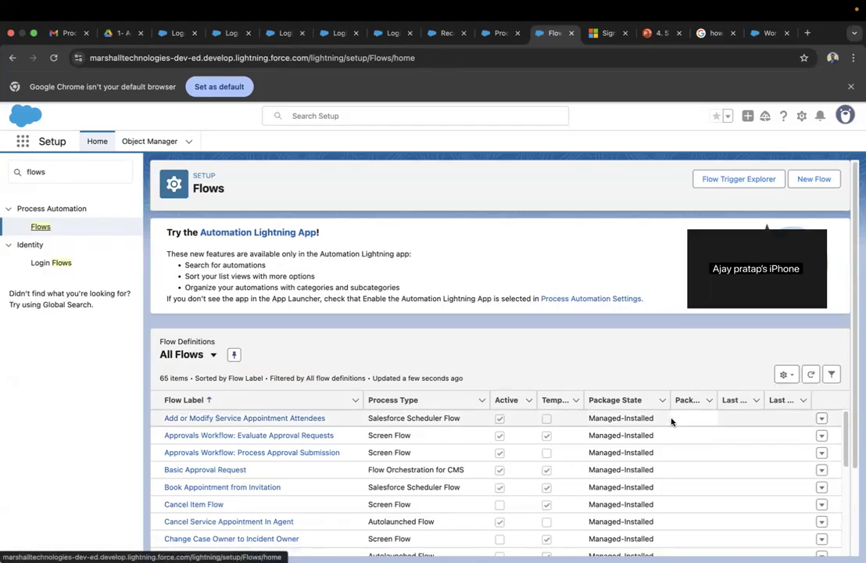
scroll(671, 422, down, 10)
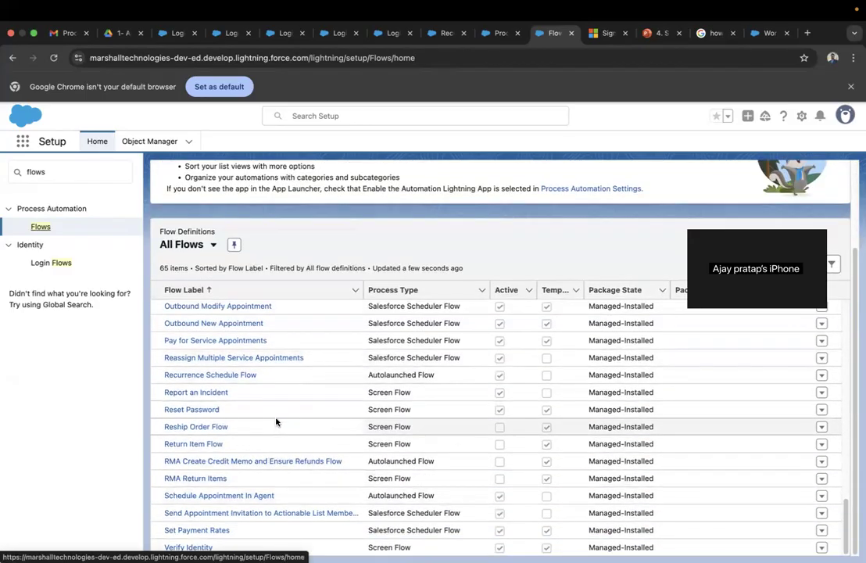
scroll(279, 423, up, 10)
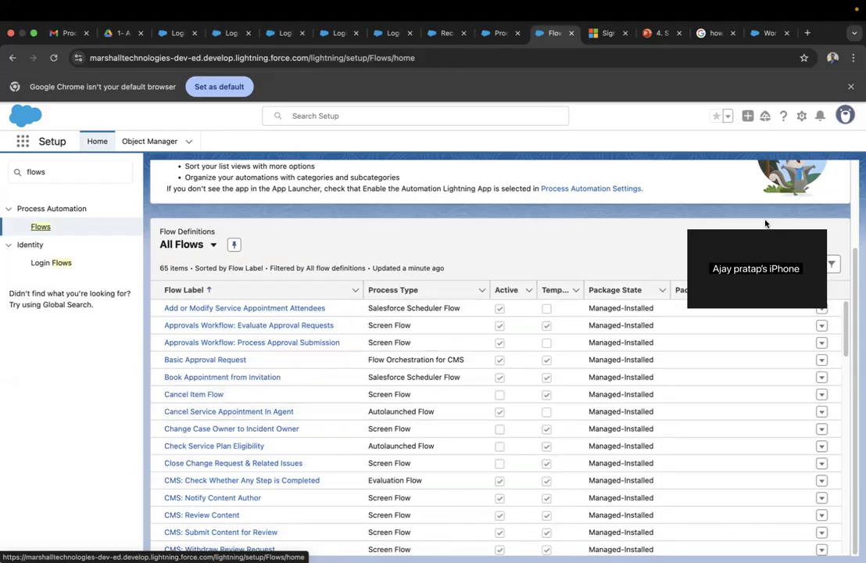
scroll(550, 342, up, 3)
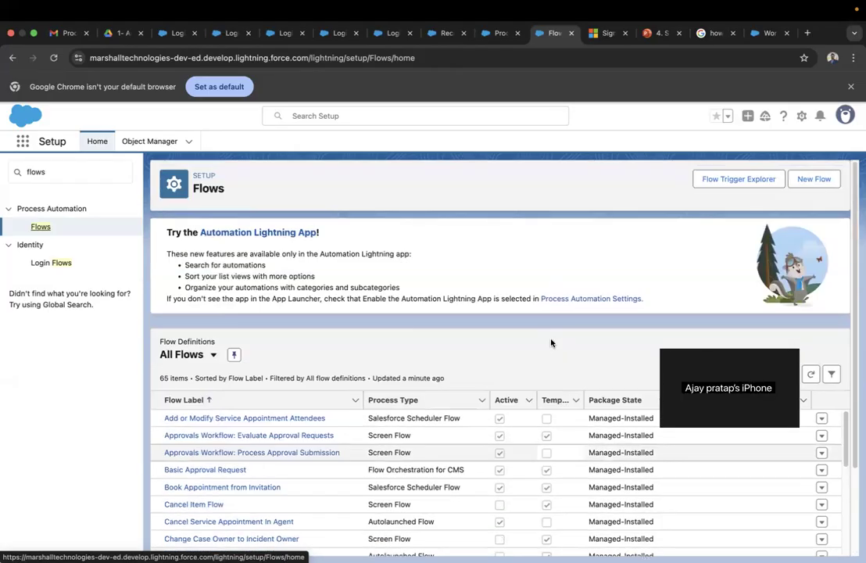
- Start a new flow using the Use a Template option and continue to the template list
click(814, 184)
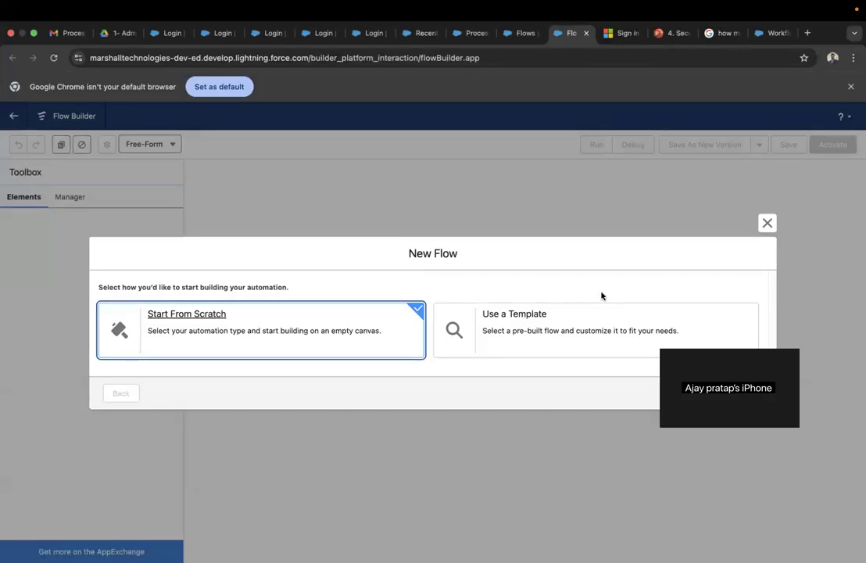
click(586, 347)
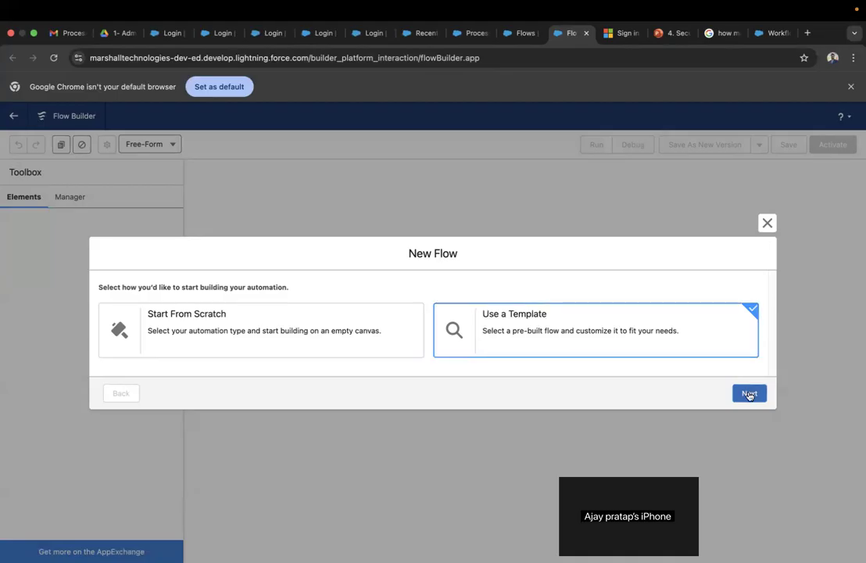
click(749, 394)
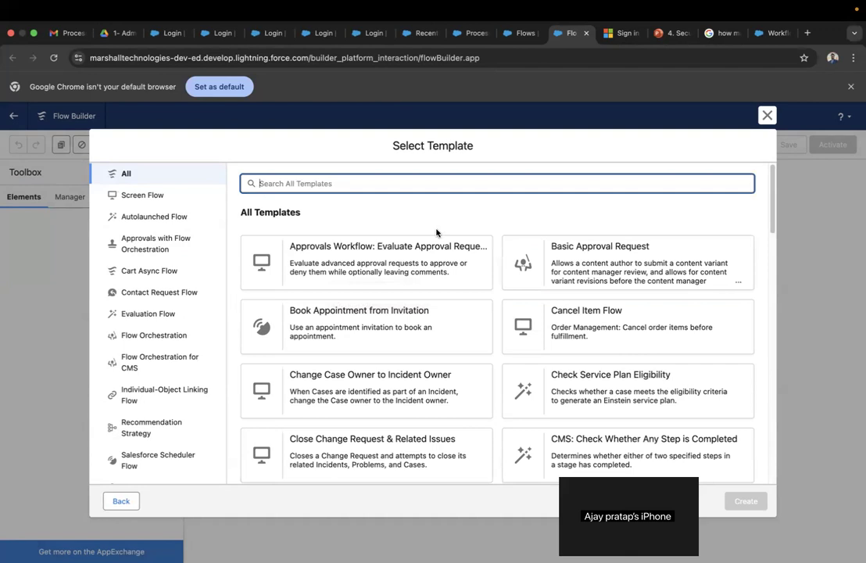
scroll(512, 224, down, 7)
scroll(512, 225, down, 10)
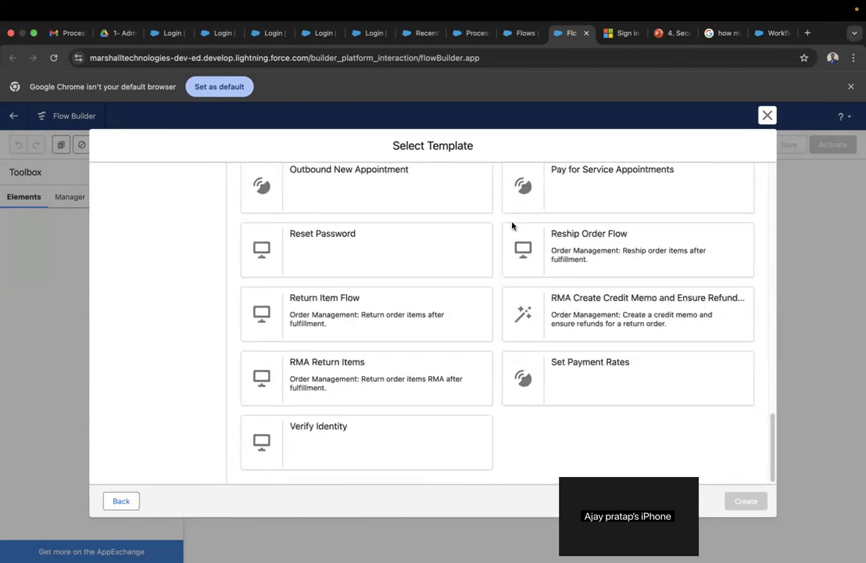
scroll(513, 227, up, 15)
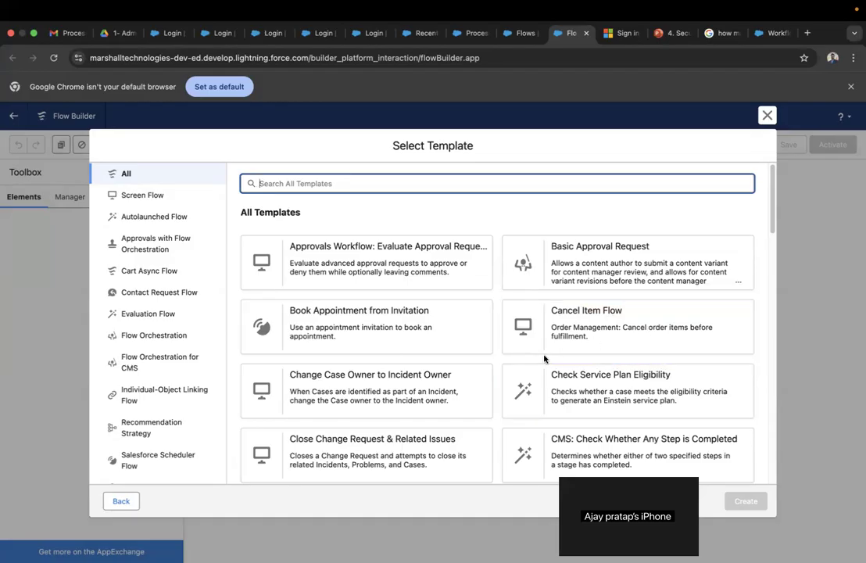
scroll(545, 359, down, 1)
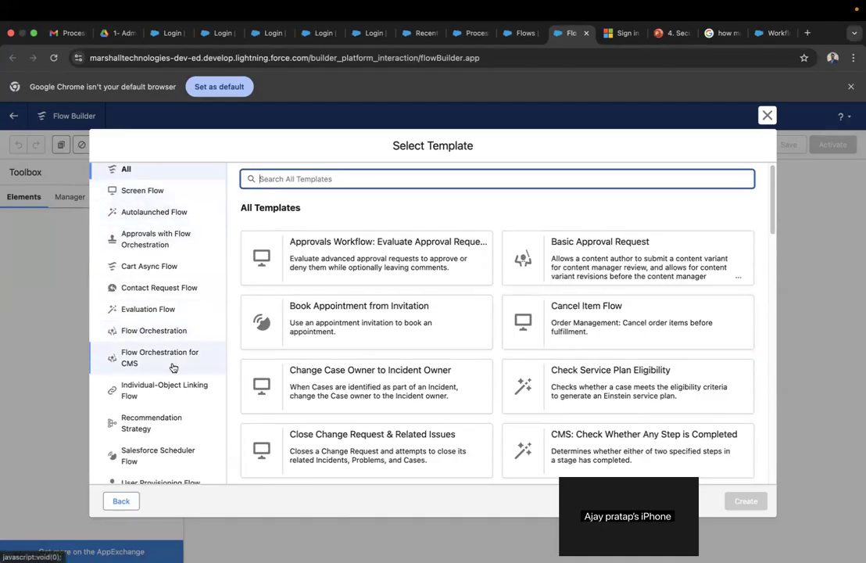
scroll(173, 368, down, 5)
scroll(172, 363, up, 5)
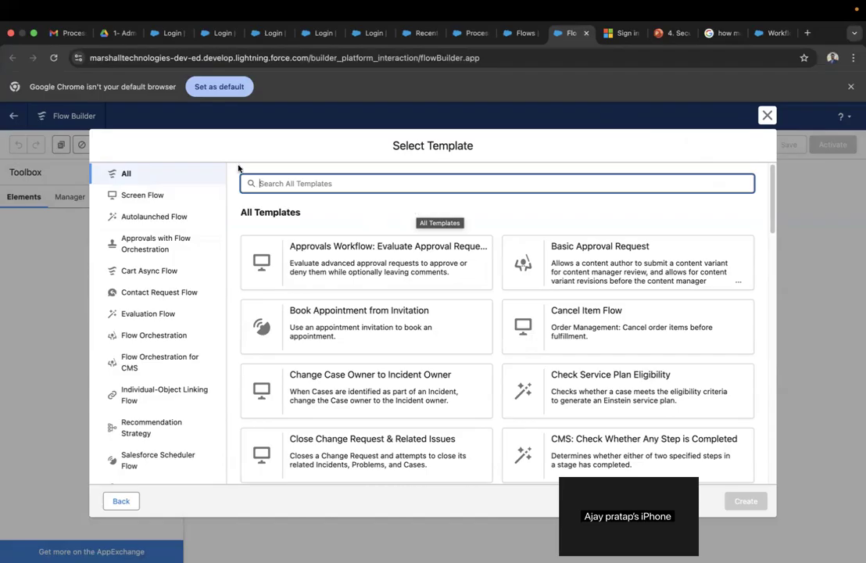
- Create a flow from the Create Order Summary Flow template under Autolaunched Flow
click(155, 217)
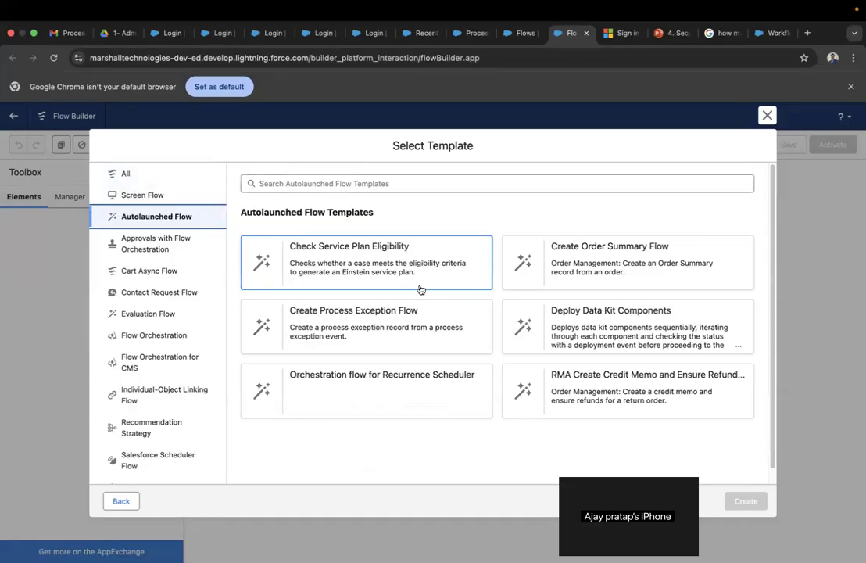
click(586, 275)
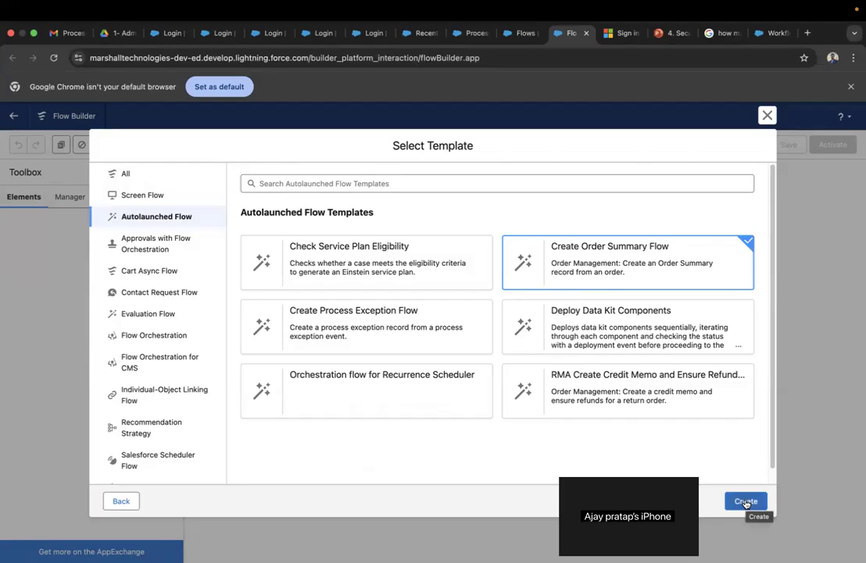
click(746, 502)
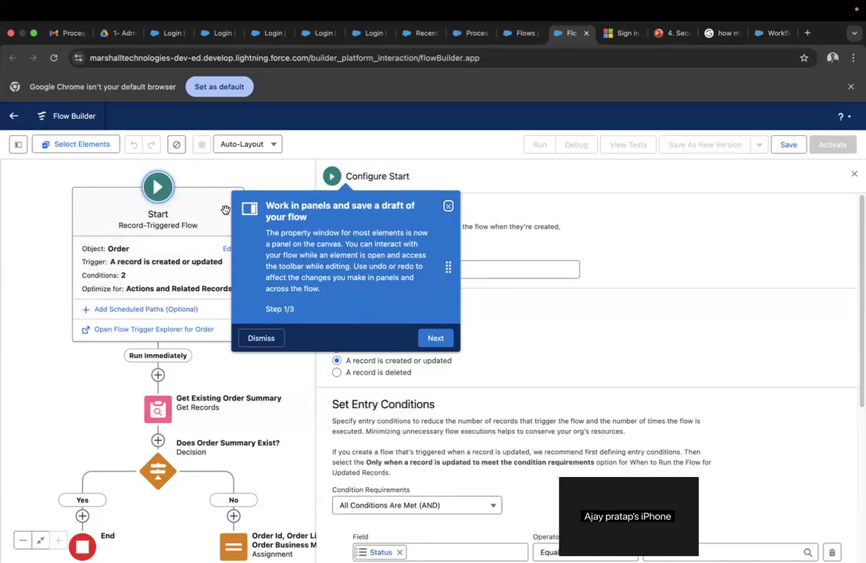
click(15, 147)
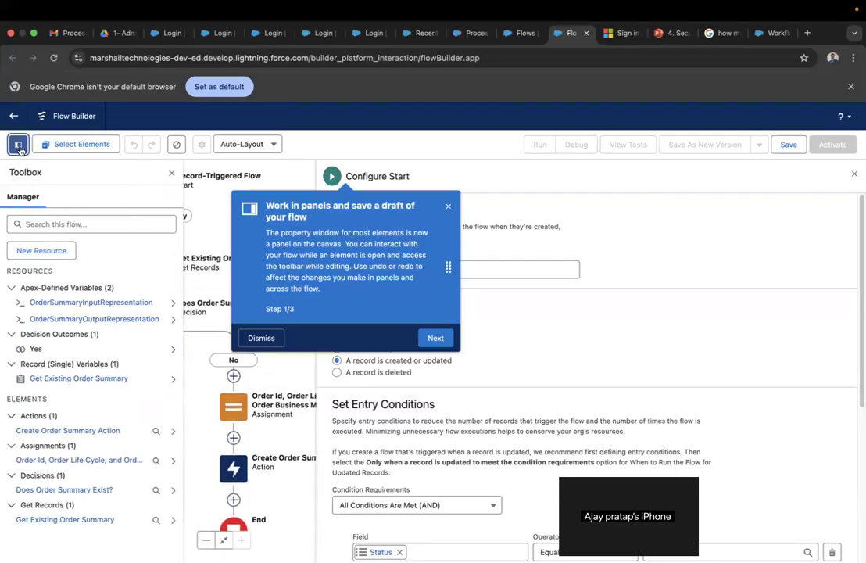
click(18, 146)
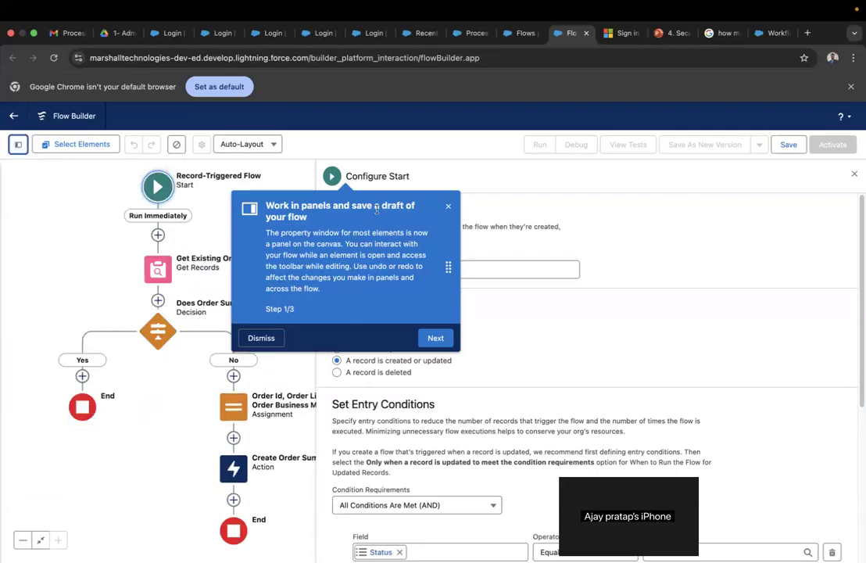
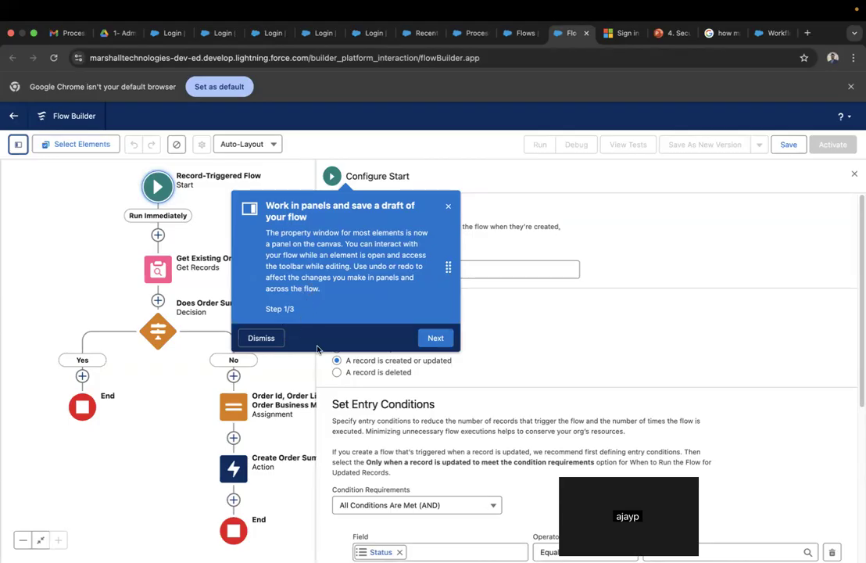
- Step through all three 'Work in panels' onboarding tour pages and finish the tour
click(435, 338)
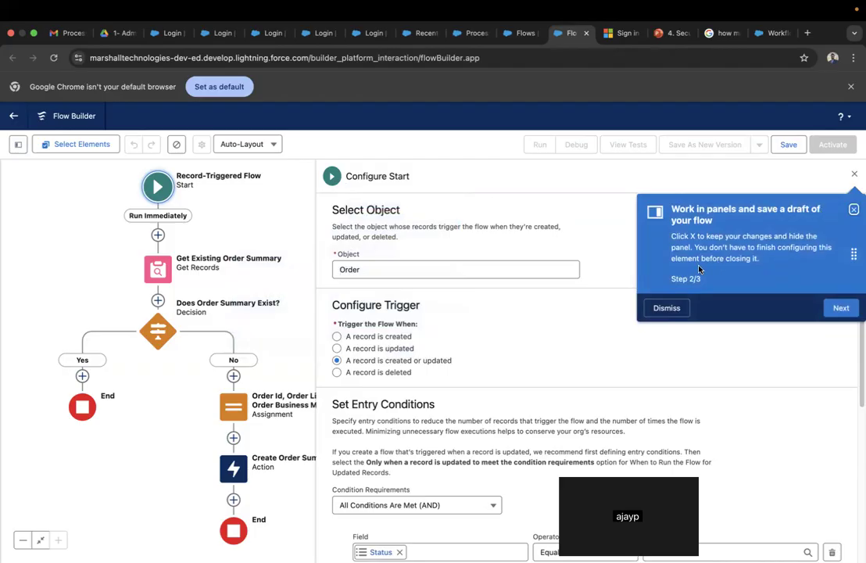
click(841, 308)
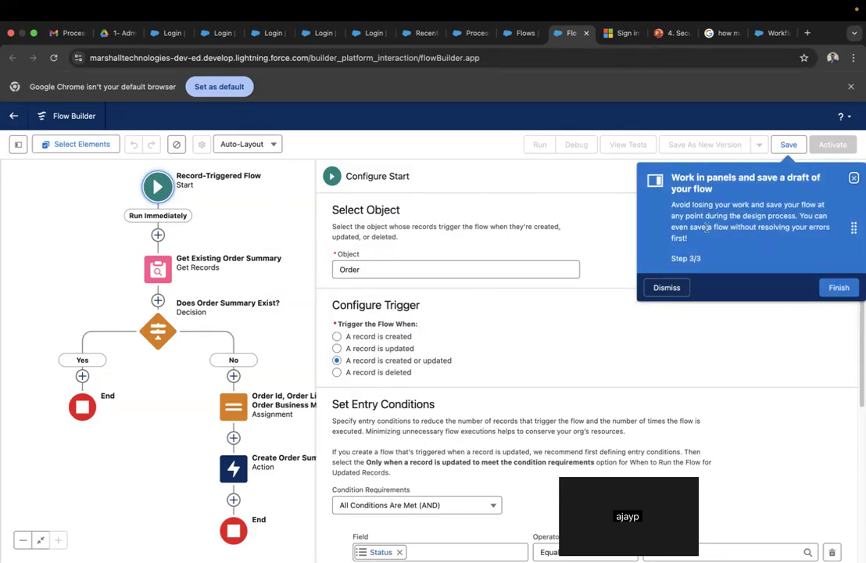
click(837, 289)
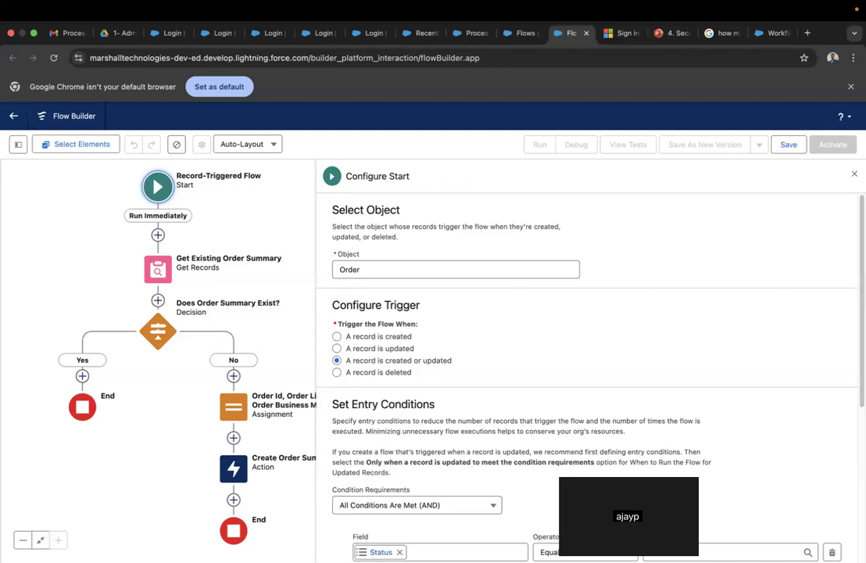
- Leave the Order flow without saving and start a new flow from scratch
click(13, 117)
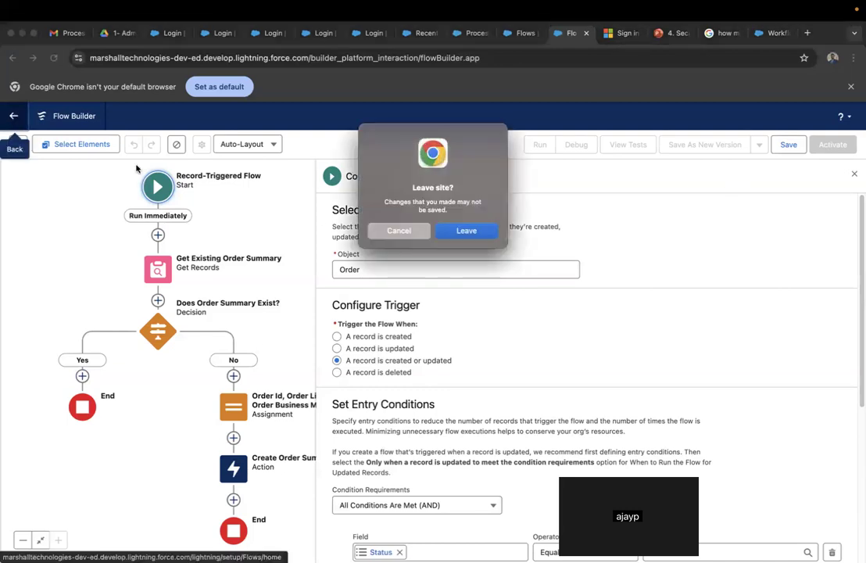
click(465, 232)
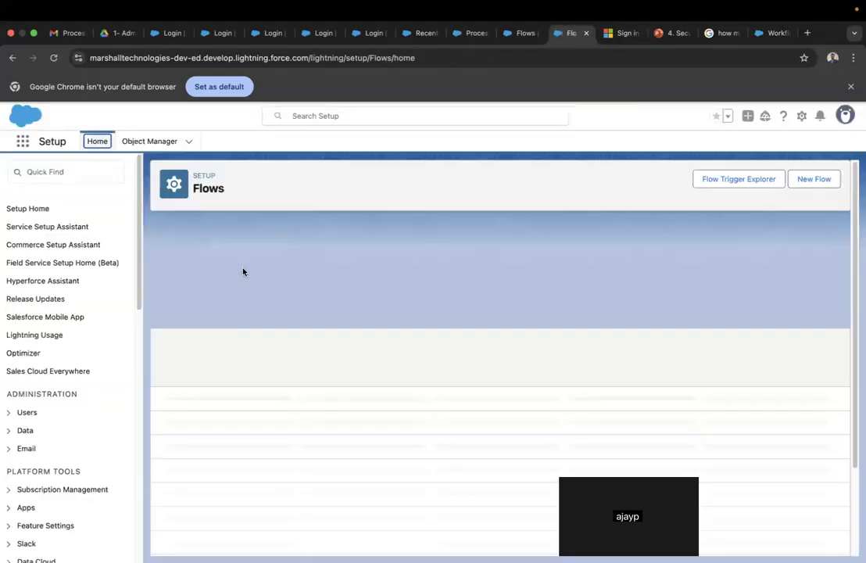
click(812, 181)
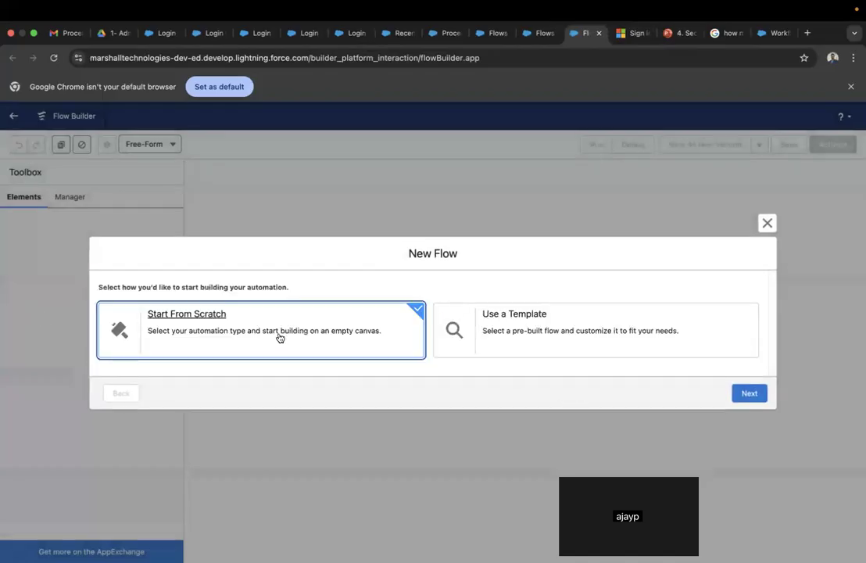
click(740, 396)
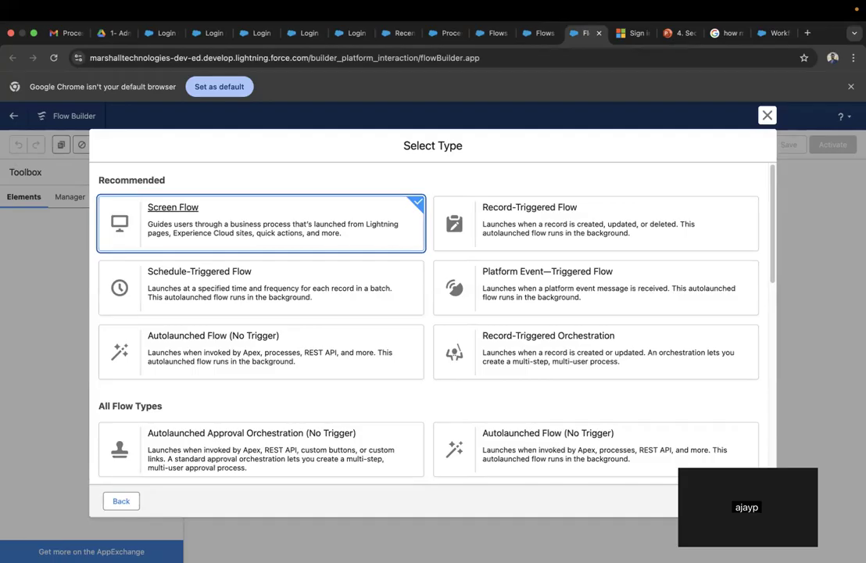
- Back in Setup, search Quick Find for 'platform' and open Platform Events
click(481, 34)
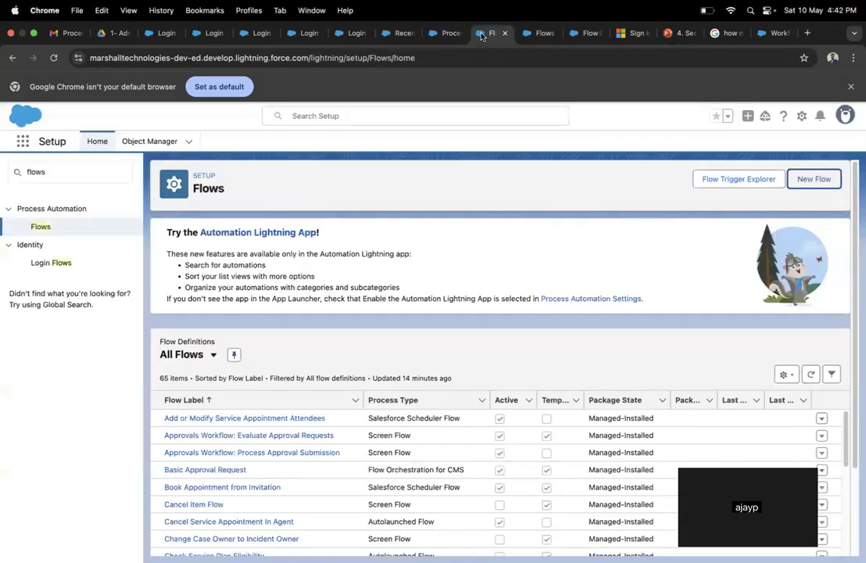
click(53, 171)
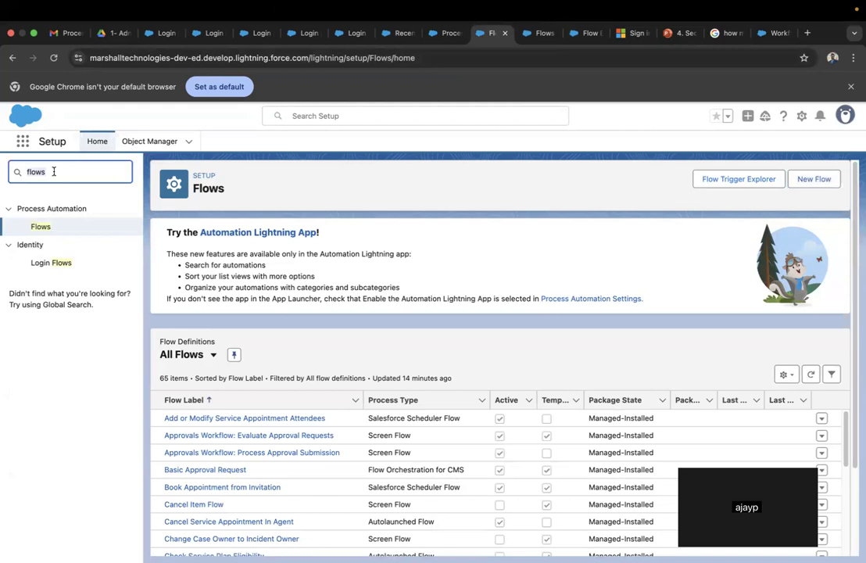
key(BackSpace)
text(p)
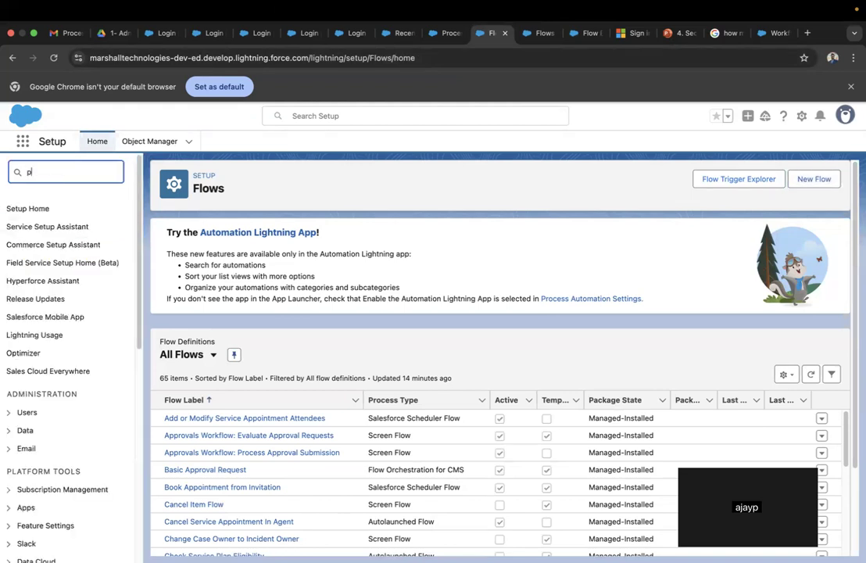
text(lat)
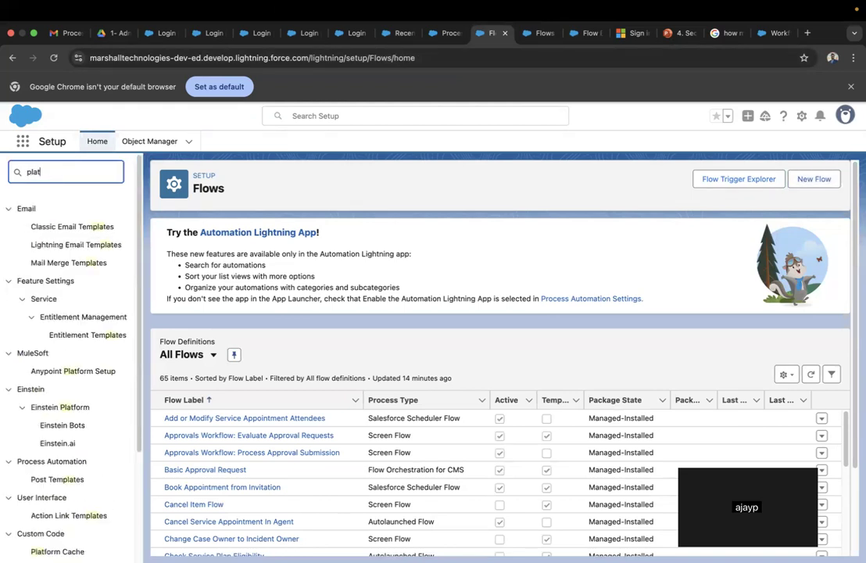
text(form)
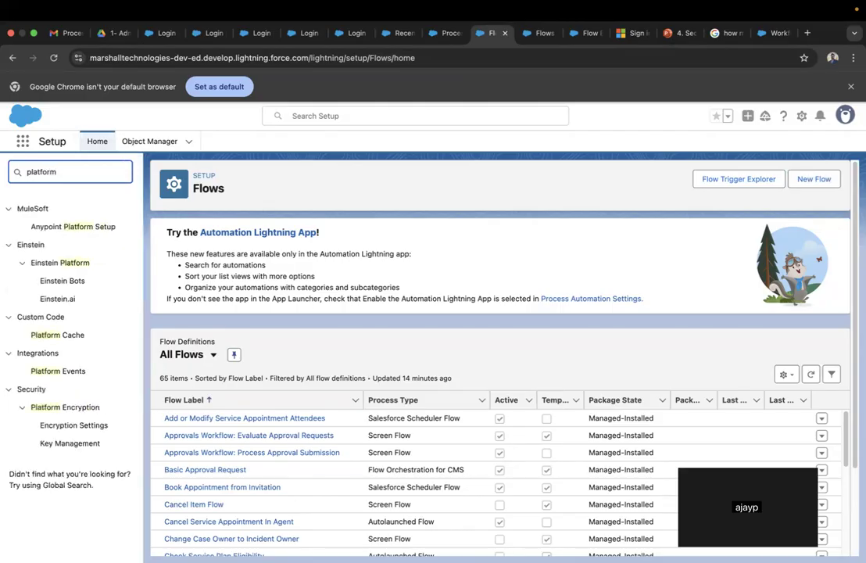
click(82, 371)
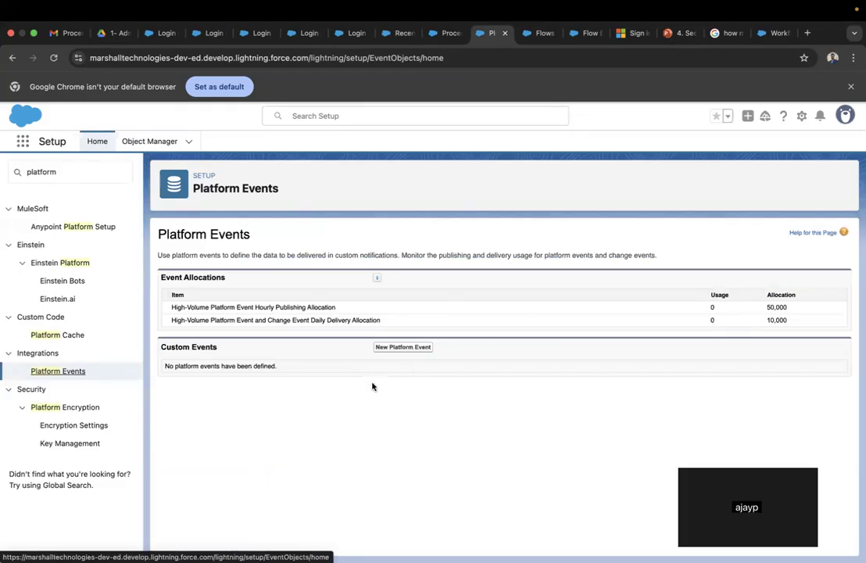
- Start defining a new platform event and move to its Object Name field
click(403, 347)
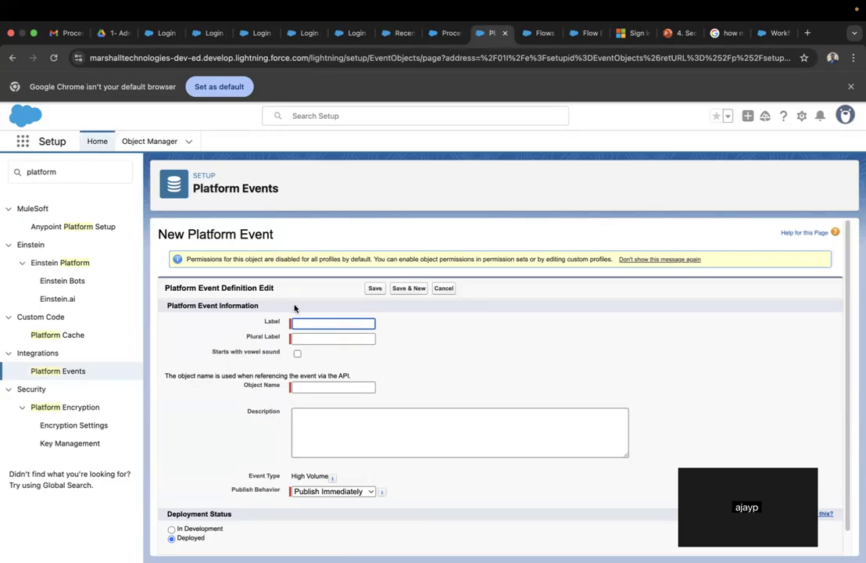
click(332, 387)
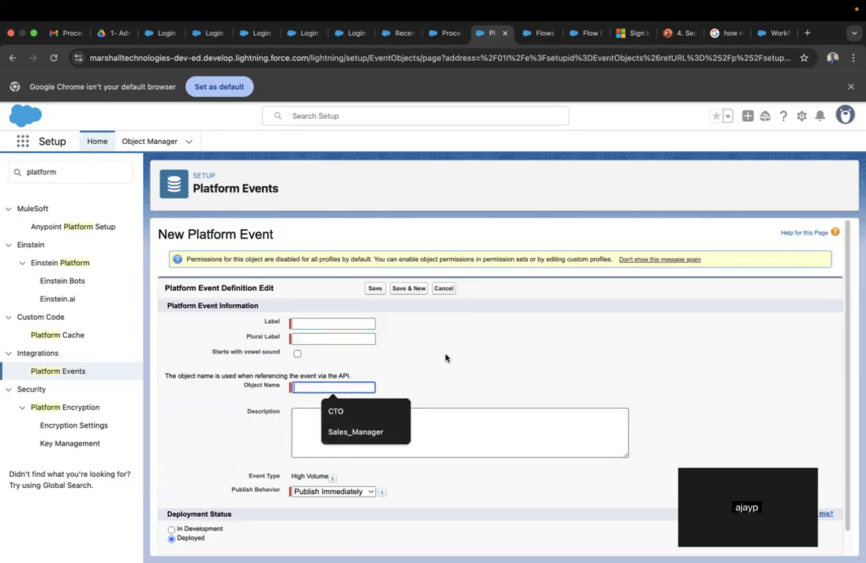
click(447, 357)
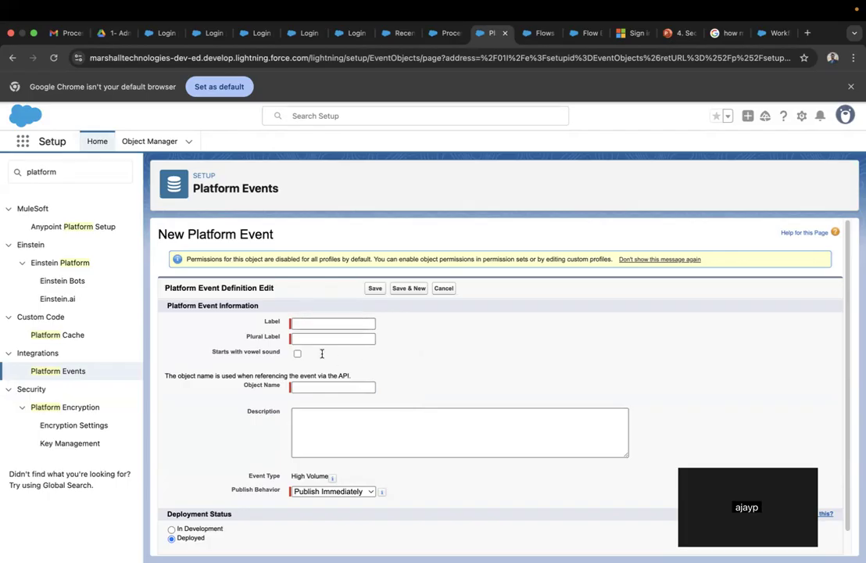
- Keep Publish Immediately as publish behavior and return to Flow Builder's Select Type chooser
click(372, 493)
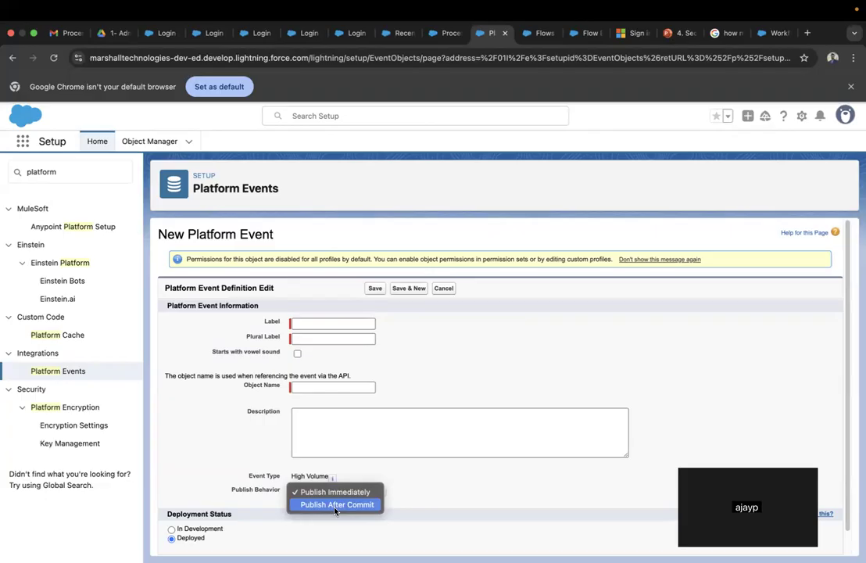
click(646, 352)
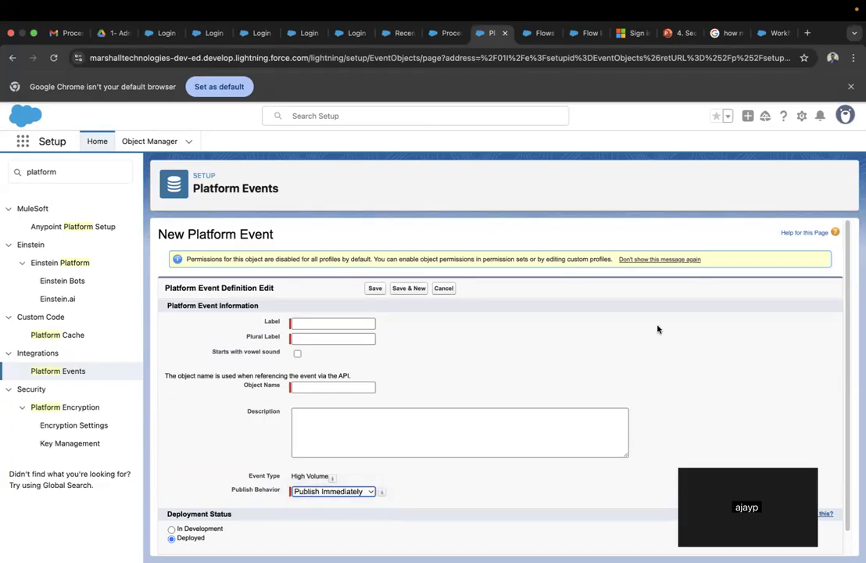
click(586, 32)
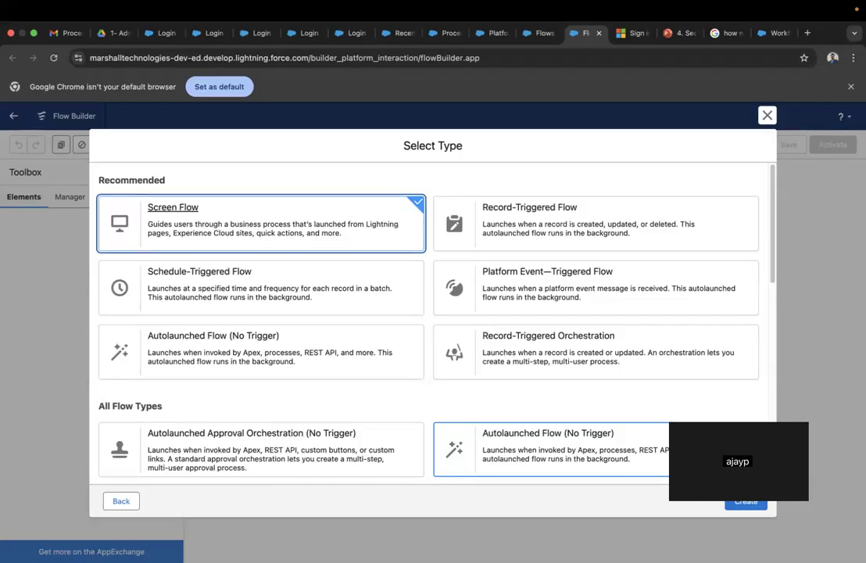
mouse_move(461, 530)
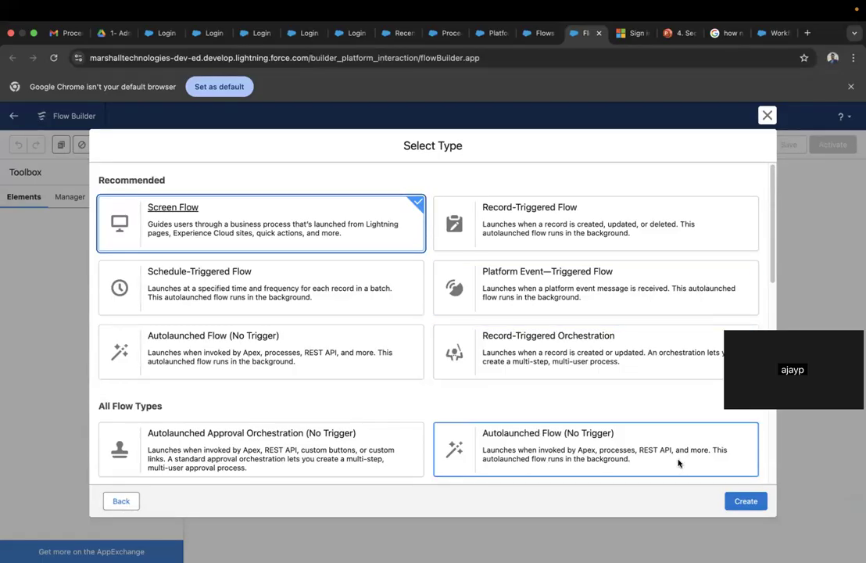
scroll(586, 417, down, 5)
scroll(585, 418, up, 2)
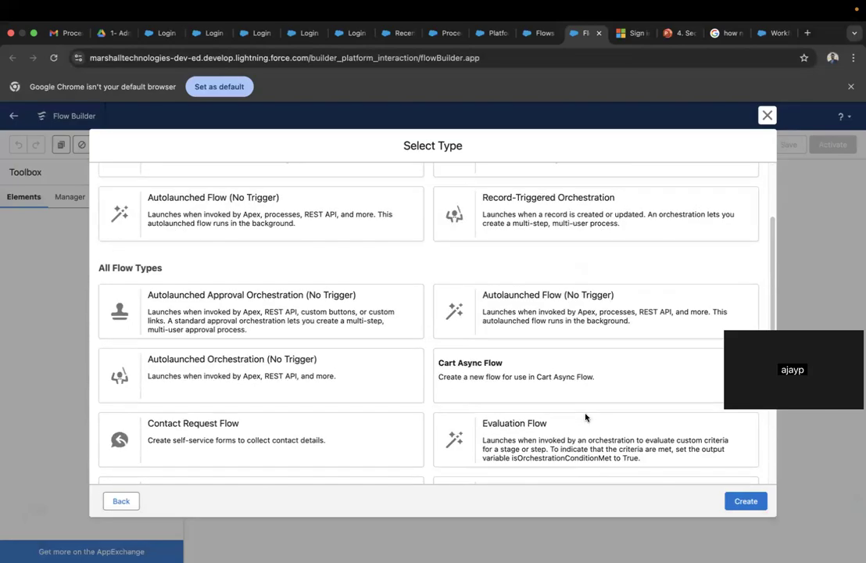
scroll(585, 417, up, 3)
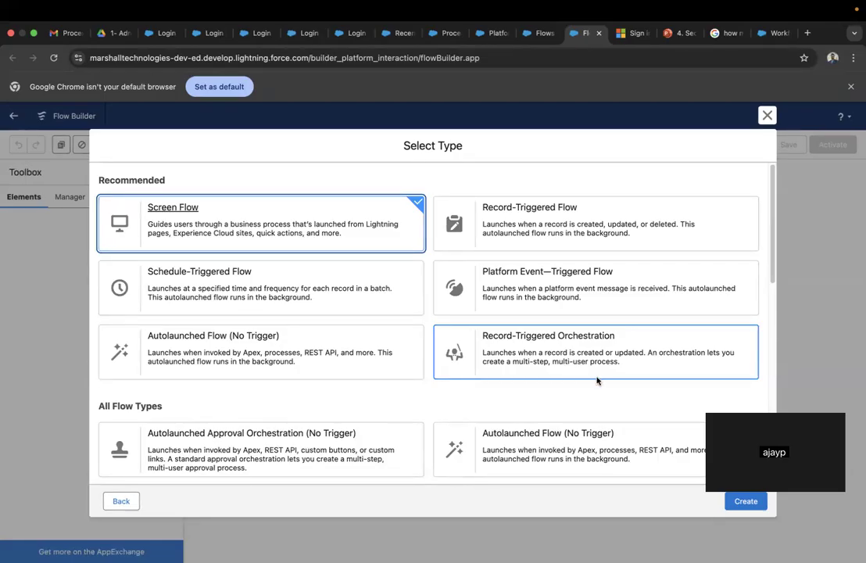
scroll(599, 393, down, 3)
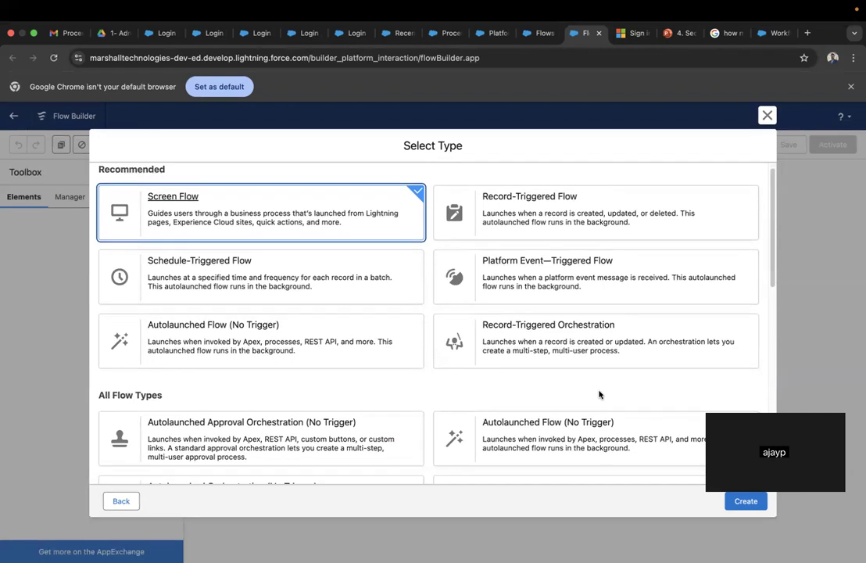
scroll(600, 393, down, 3)
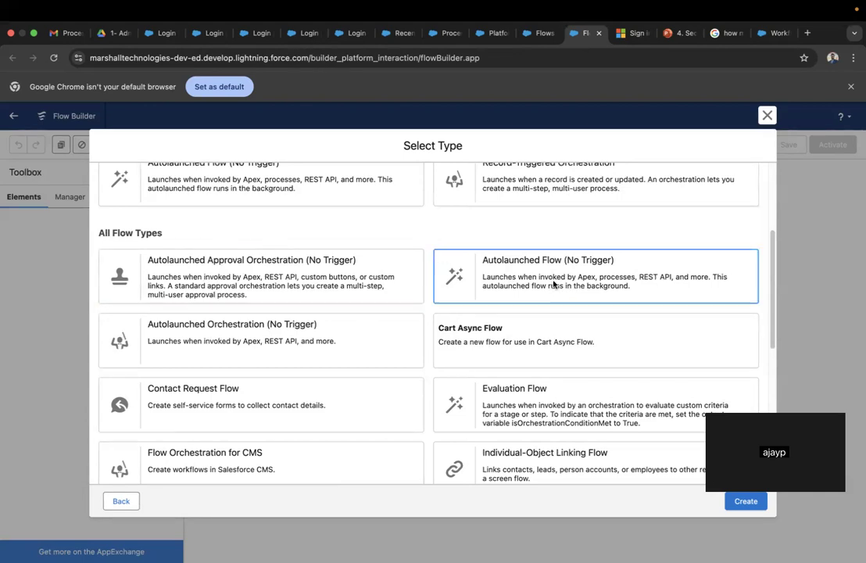
scroll(480, 293, up, 1)
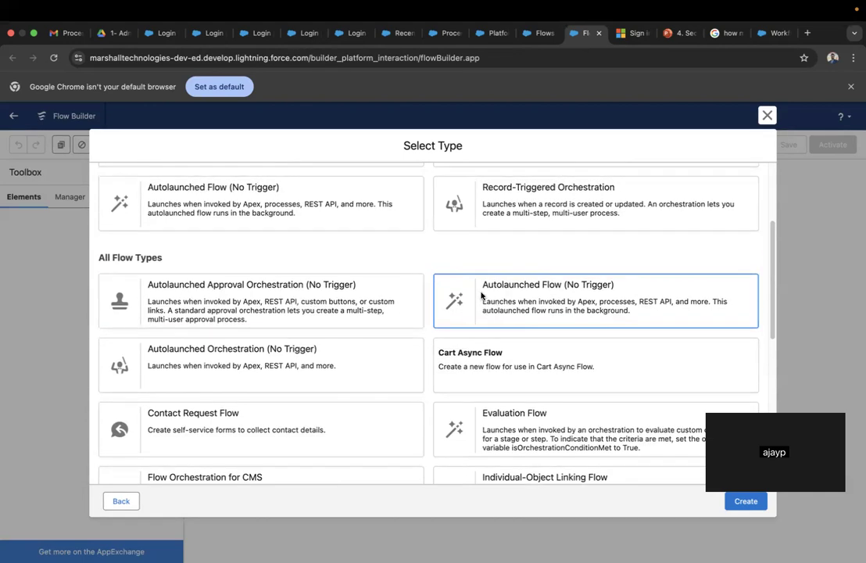
scroll(482, 293, up, 2)
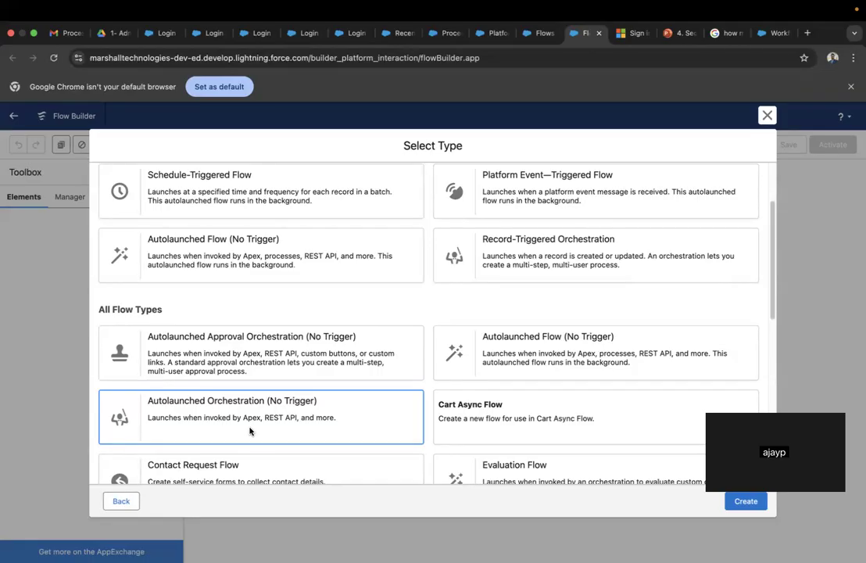
scroll(416, 319, up, 3)
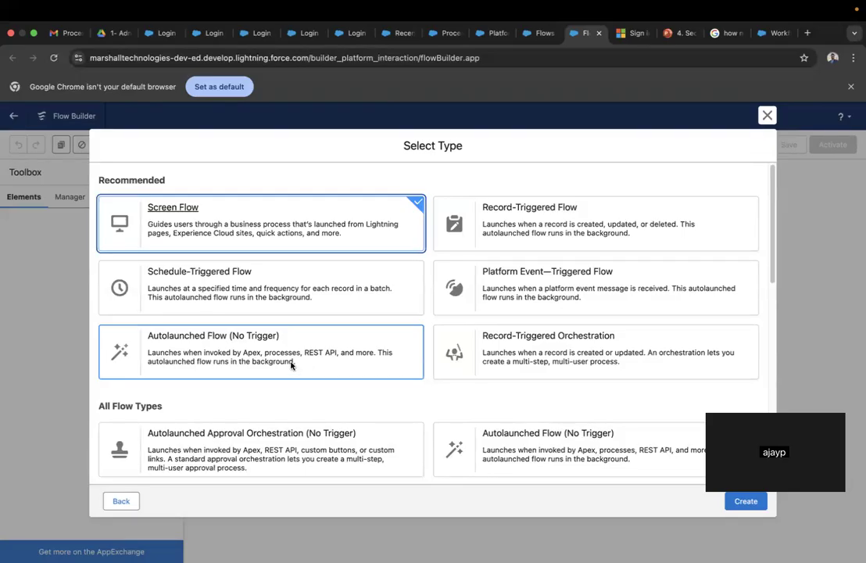
scroll(290, 365, down, 2)
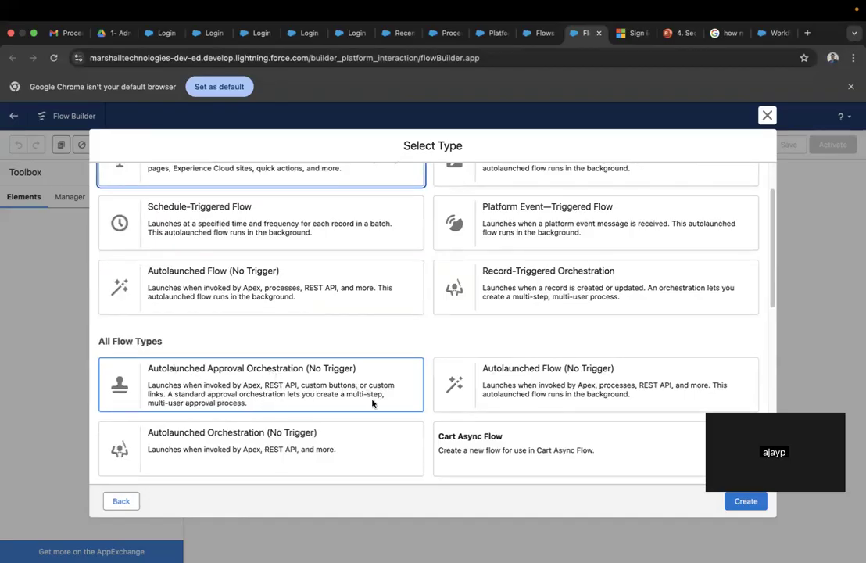
scroll(274, 414, down, 3)
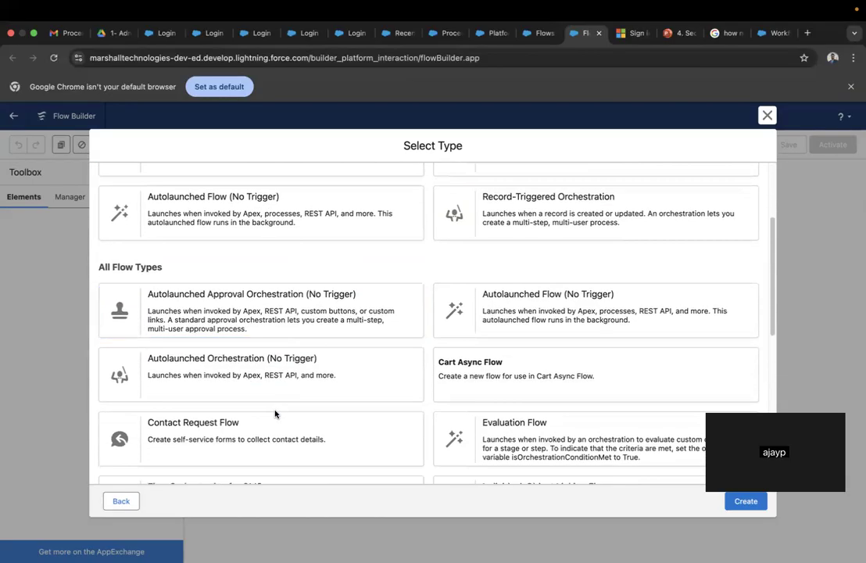
scroll(273, 413, down, 5)
scroll(274, 413, up, 2)
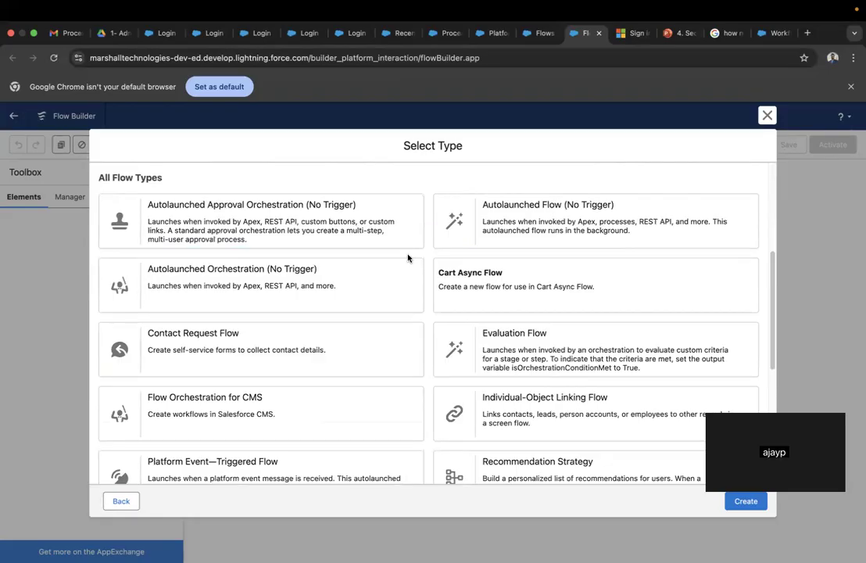
scroll(420, 273, up, 5)
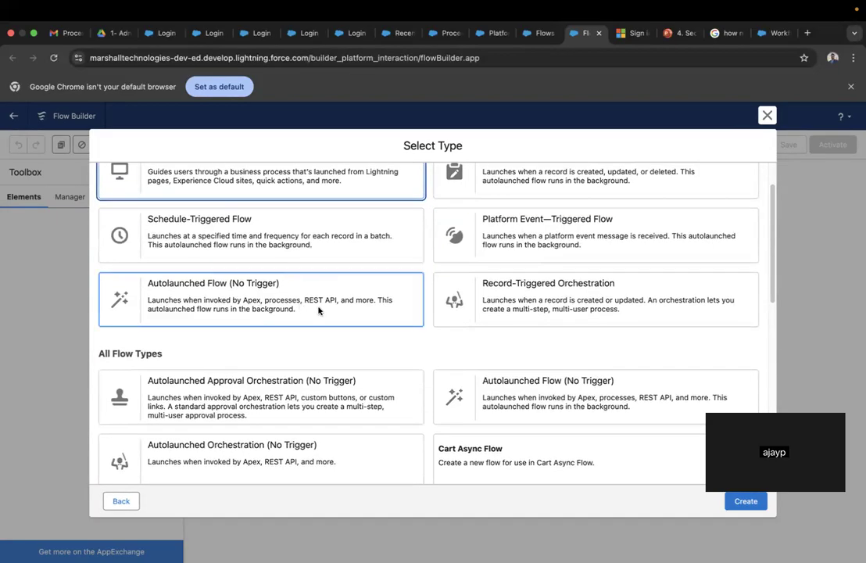
scroll(313, 308, up, 2)
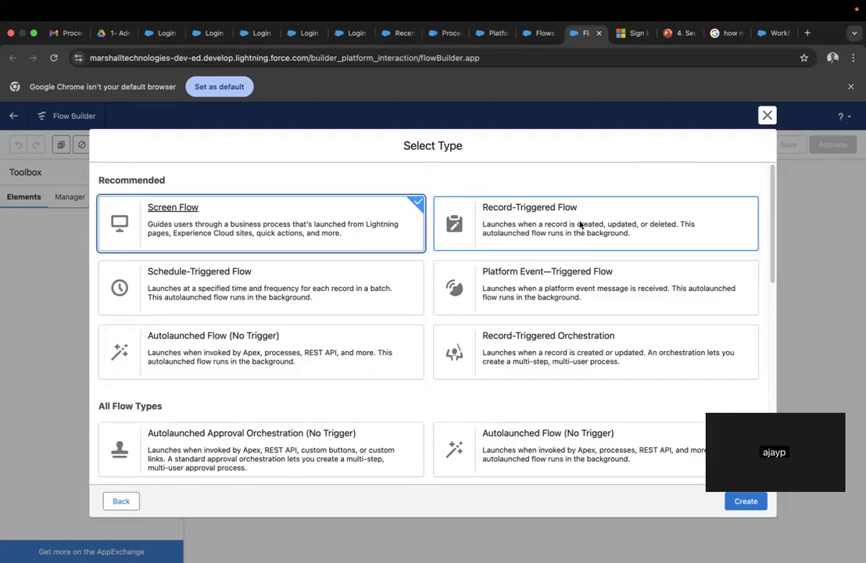
scroll(484, 280, down, 5)
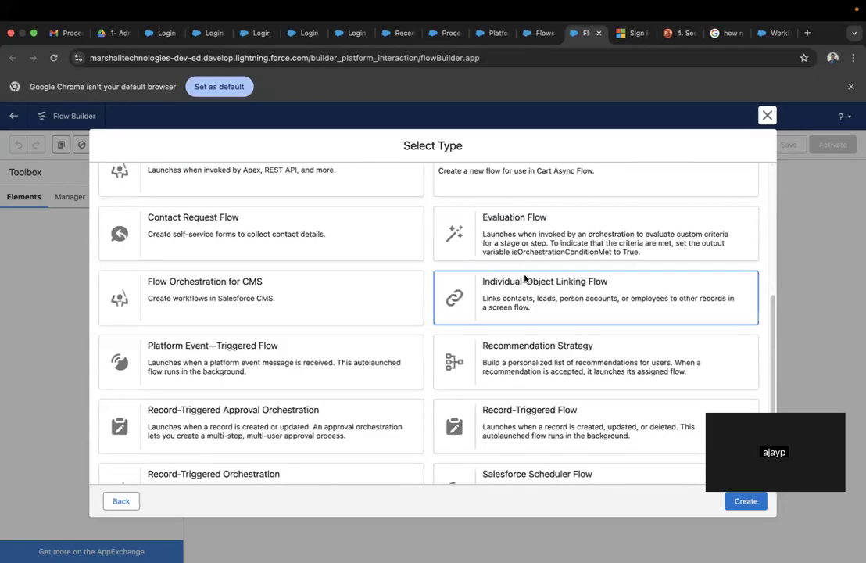
scroll(524, 278, down, 3)
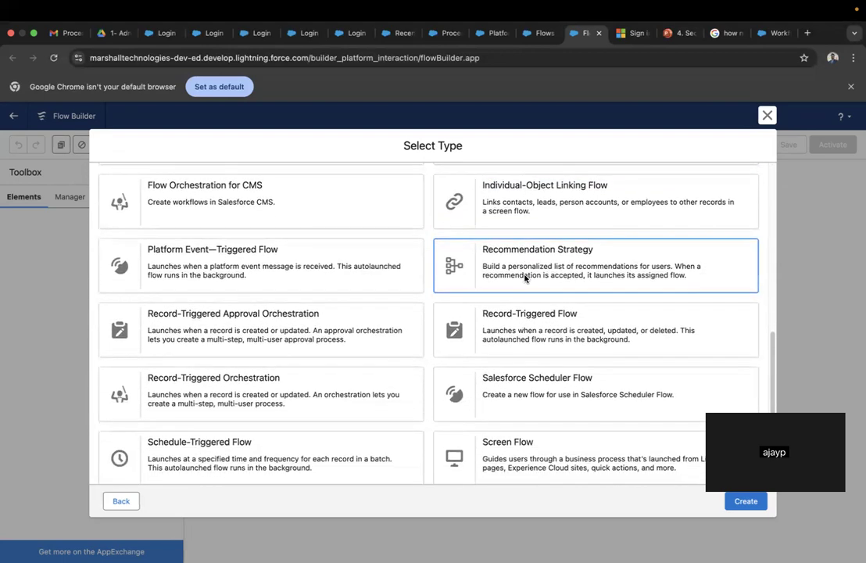
scroll(524, 277, up, 5)
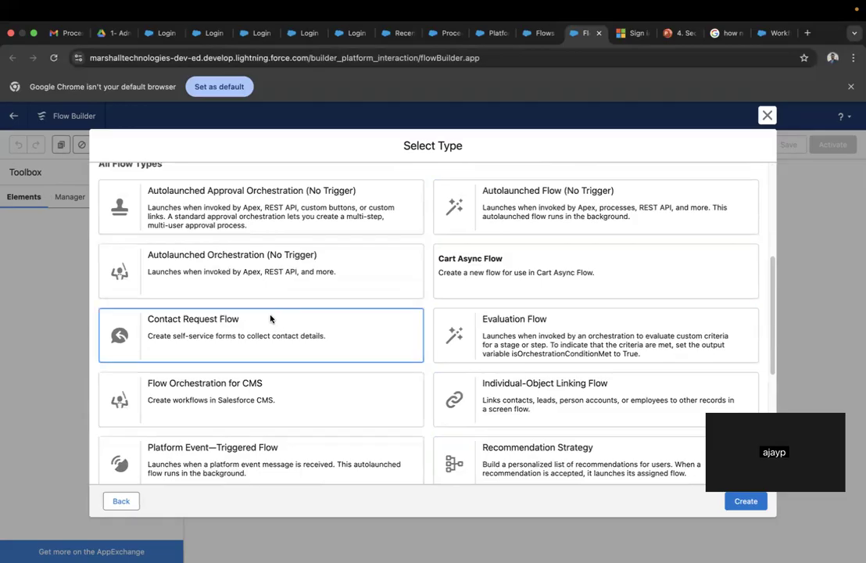
scroll(281, 279, up, 5)
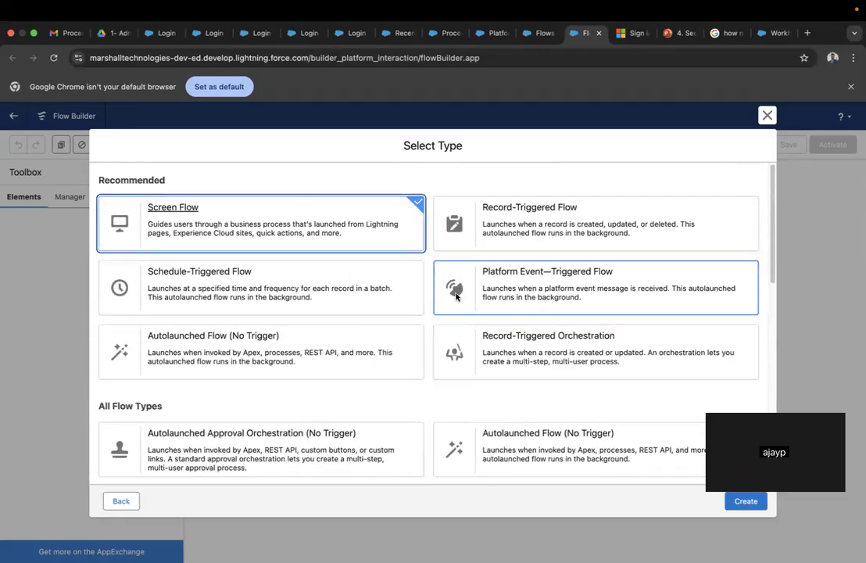
scroll(453, 309, down, 15)
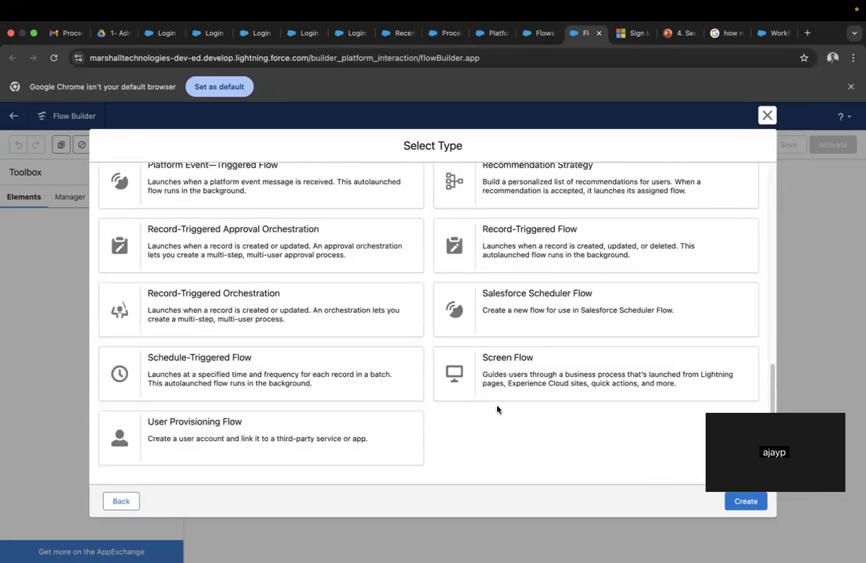
scroll(380, 381, up, 10)
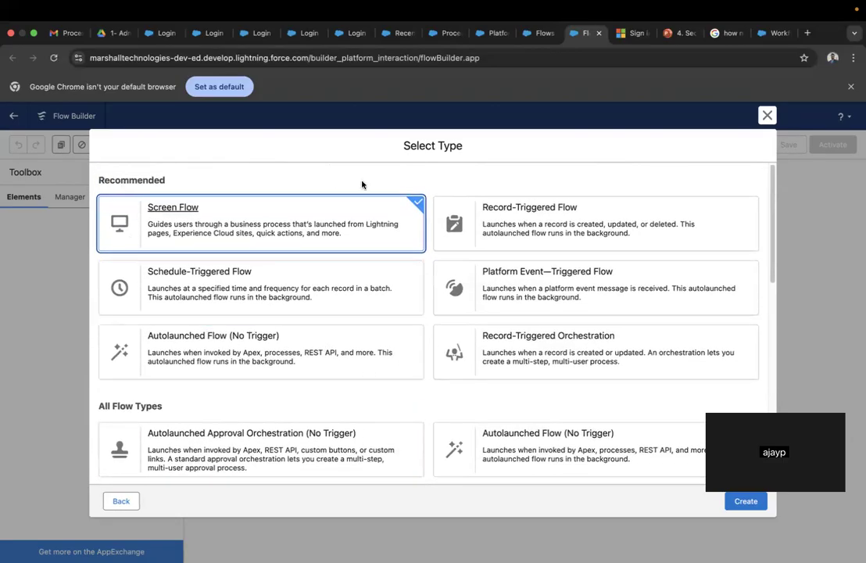
scroll(400, 385, down, 1)
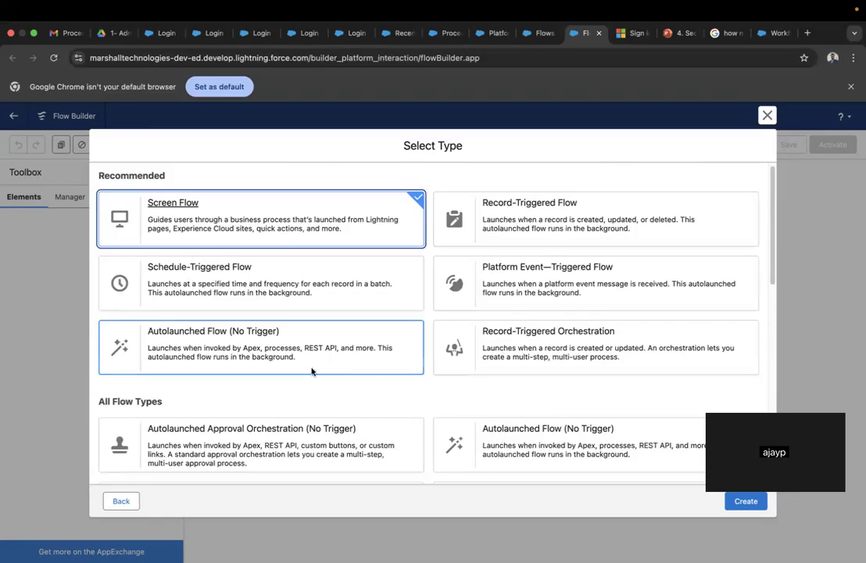
scroll(343, 380, down, 5)
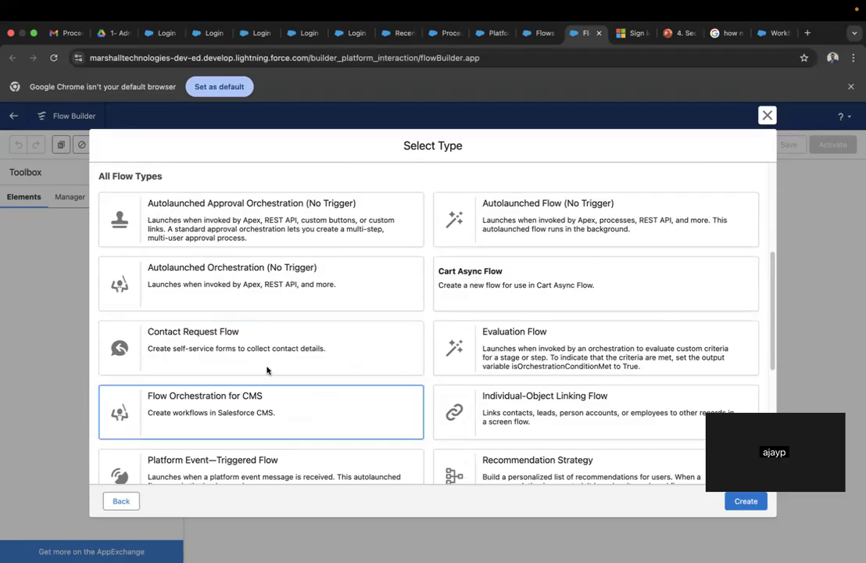
scroll(285, 357, down, 2)
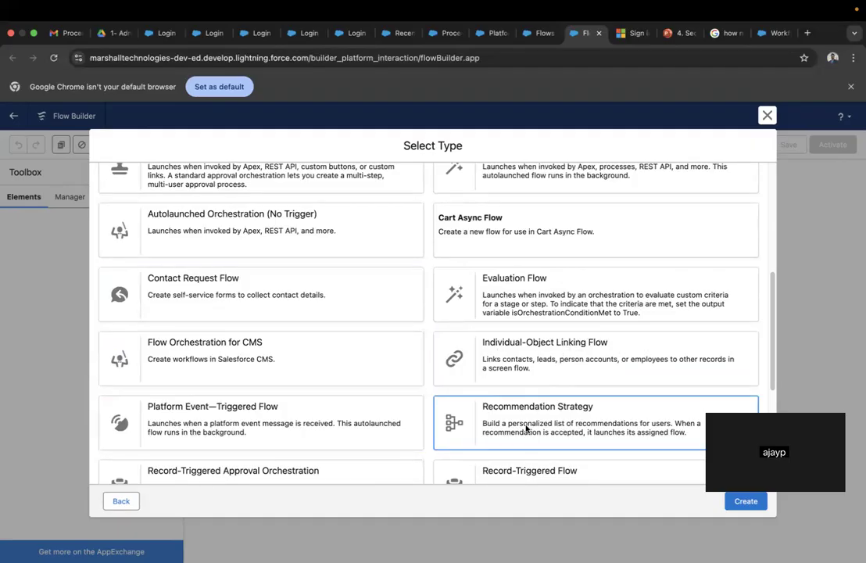
scroll(324, 420, down, 3)
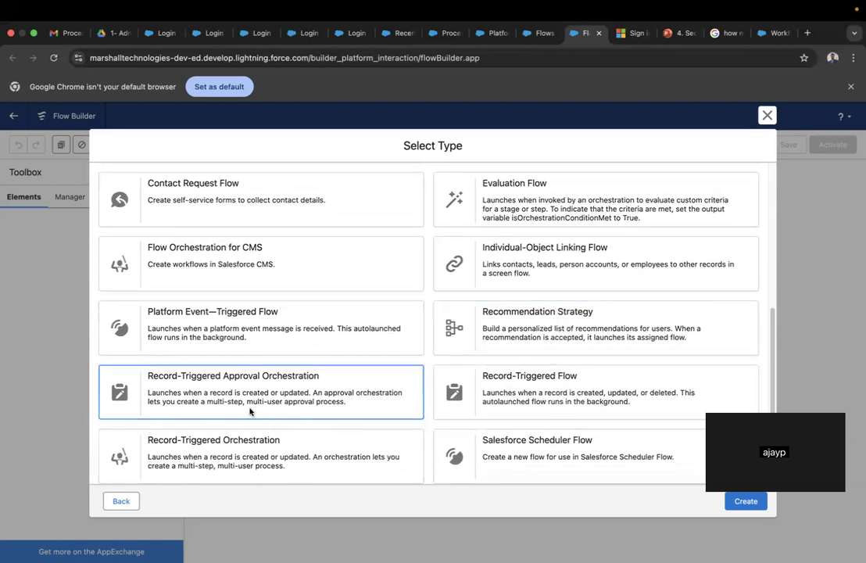
scroll(563, 401, down, 1)
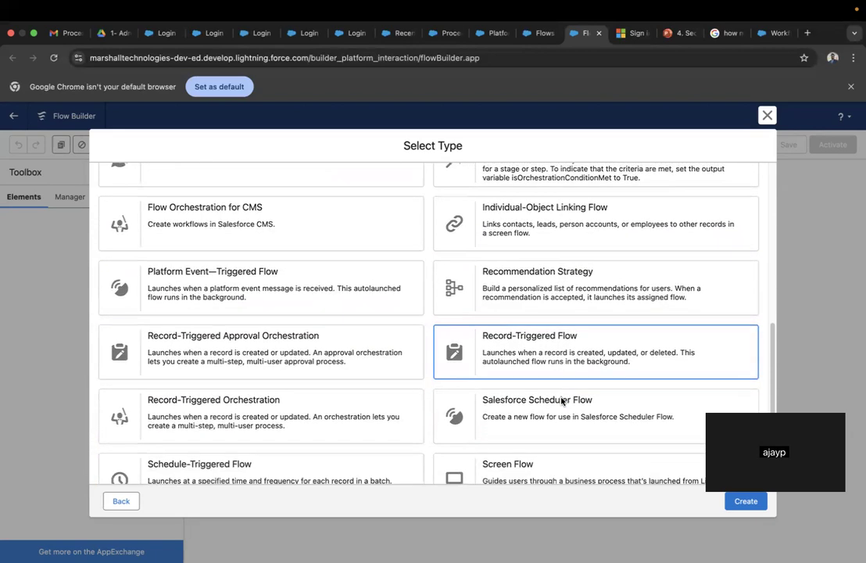
scroll(559, 383, up, 10)
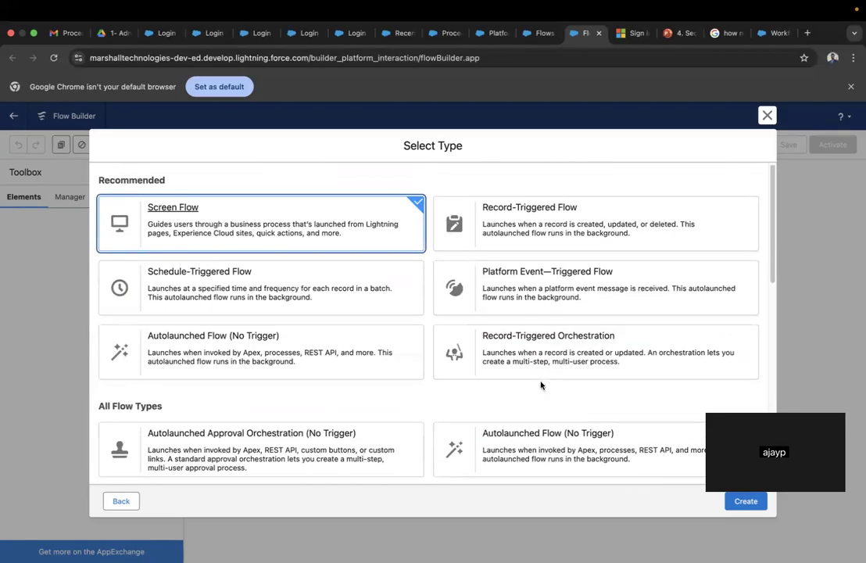
scroll(554, 357, down, 10)
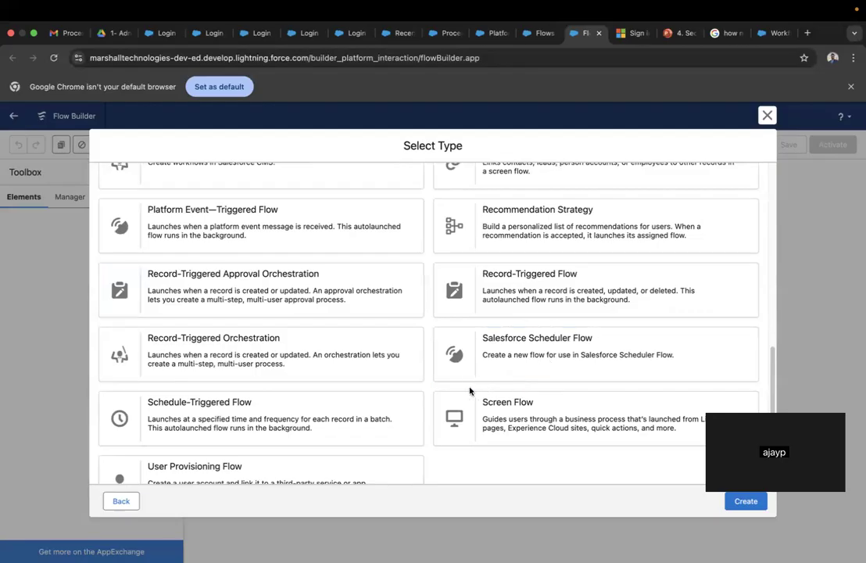
scroll(469, 390, down, 2)
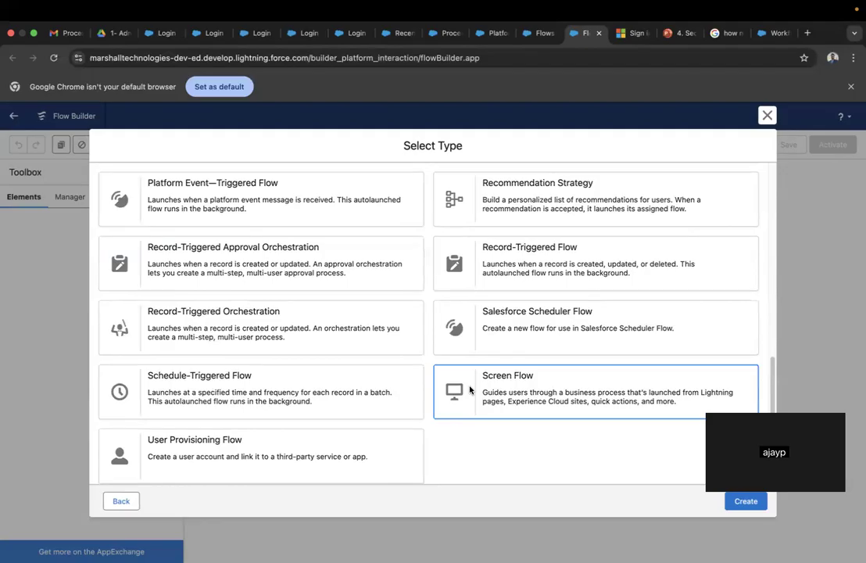
click(469, 389)
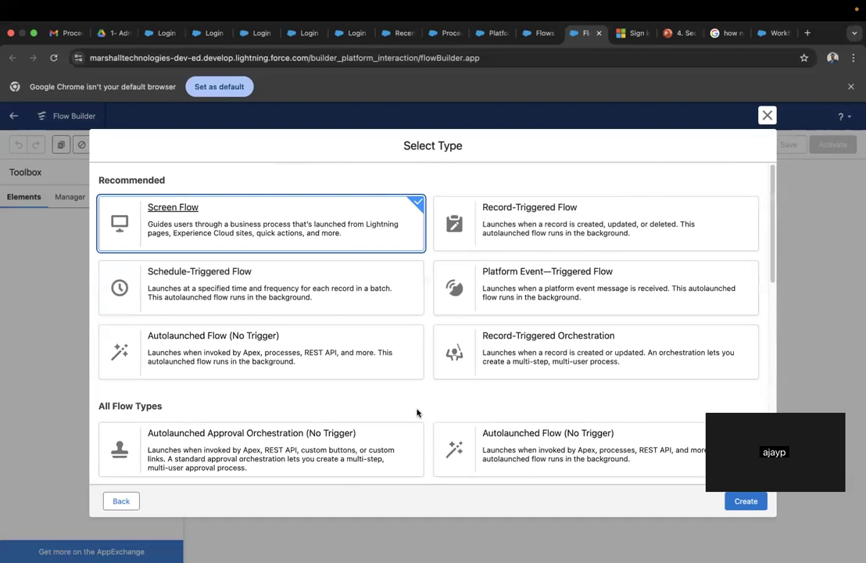
- Browse all the flow type cards and select Screen Flow
scroll(422, 392, down, 10)
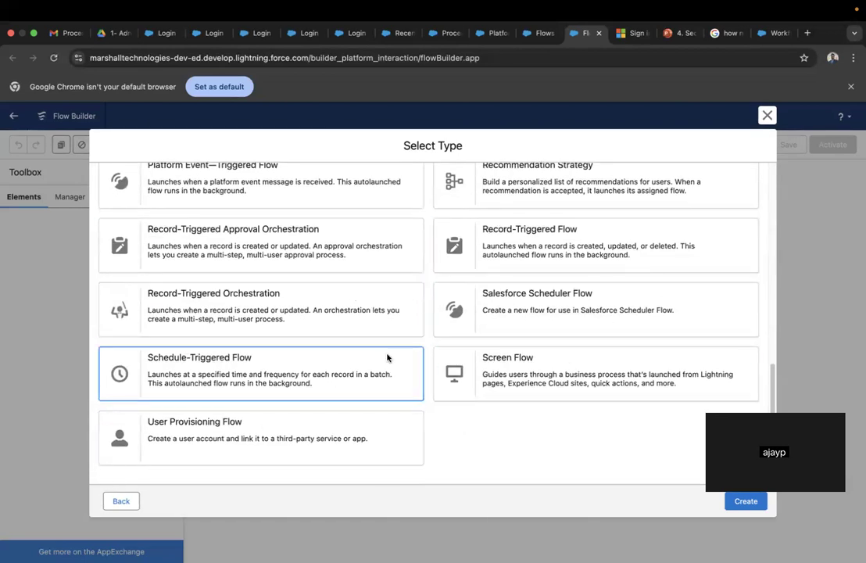
scroll(387, 357, up, 3)
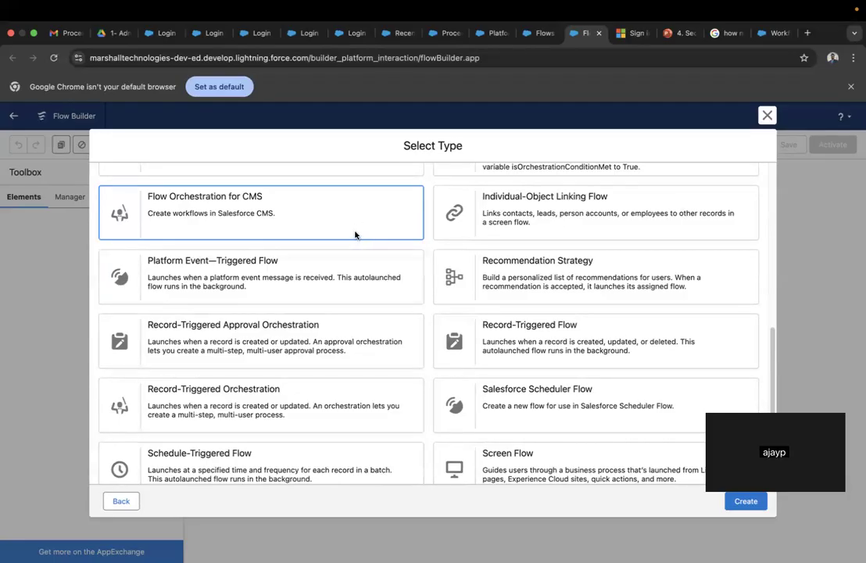
scroll(354, 235, up, 3)
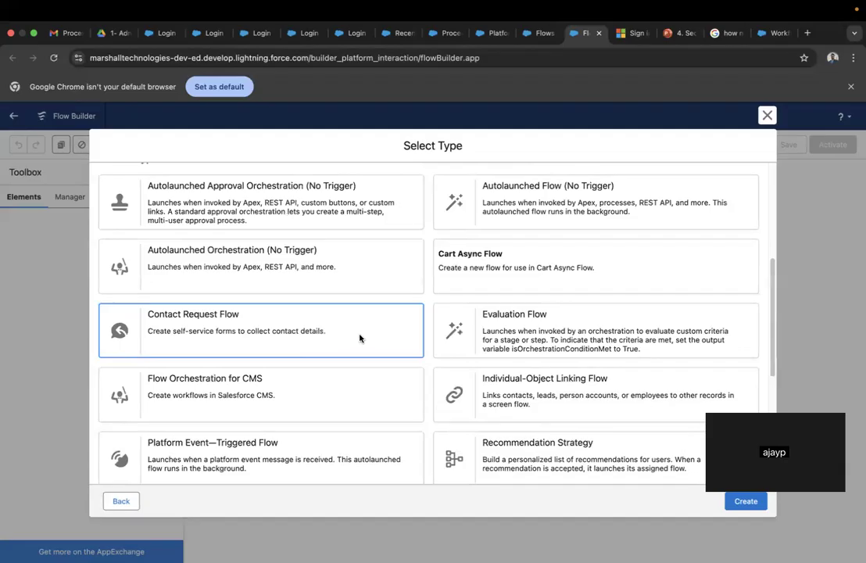
scroll(442, 379, down, 3)
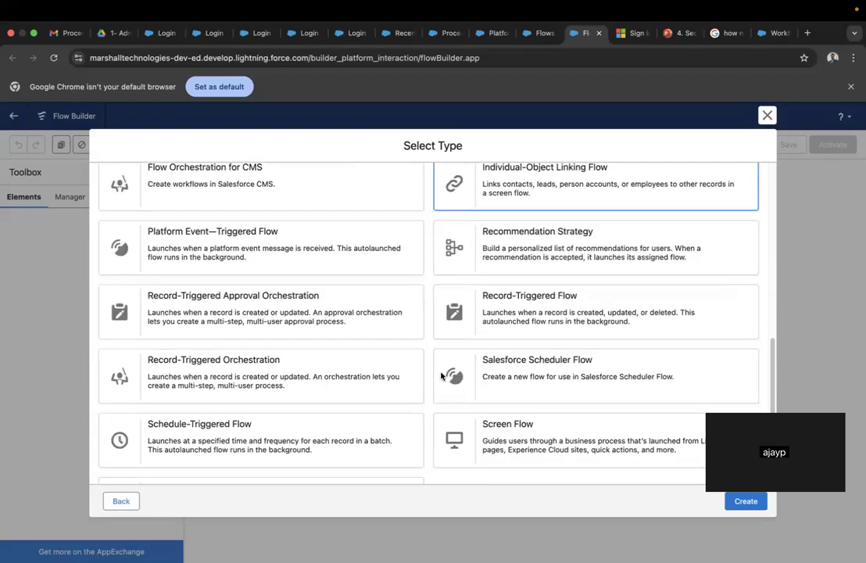
scroll(573, 341, down, 1)
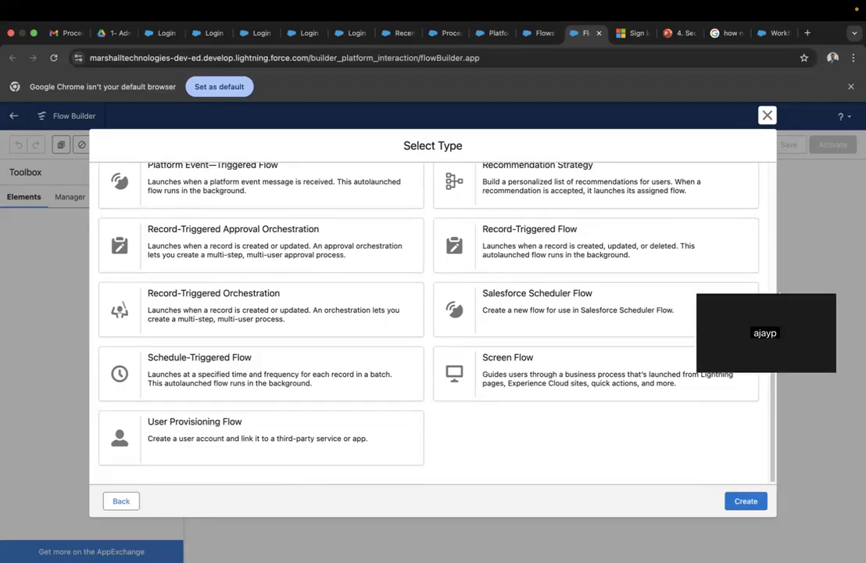
click(574, 371)
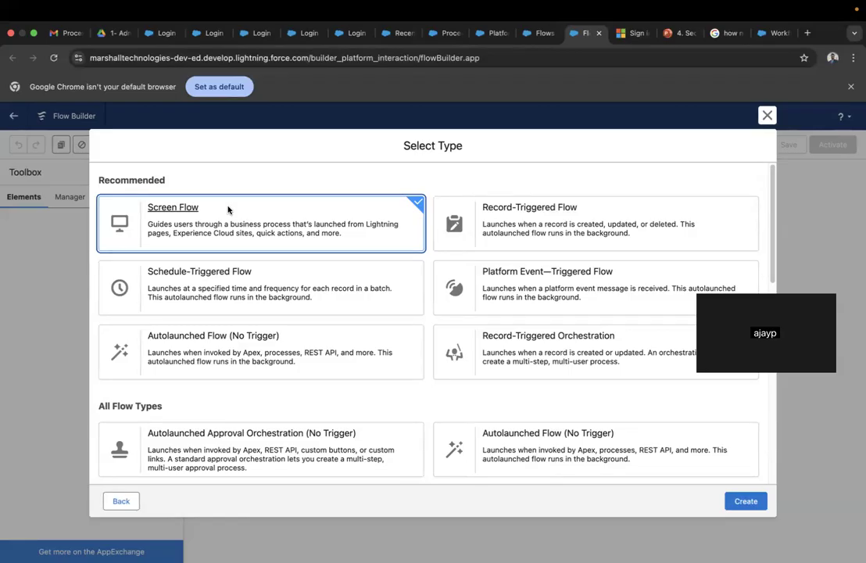
- Abandon the current flow and create a new Screen Flow from scratch
click(766, 116)
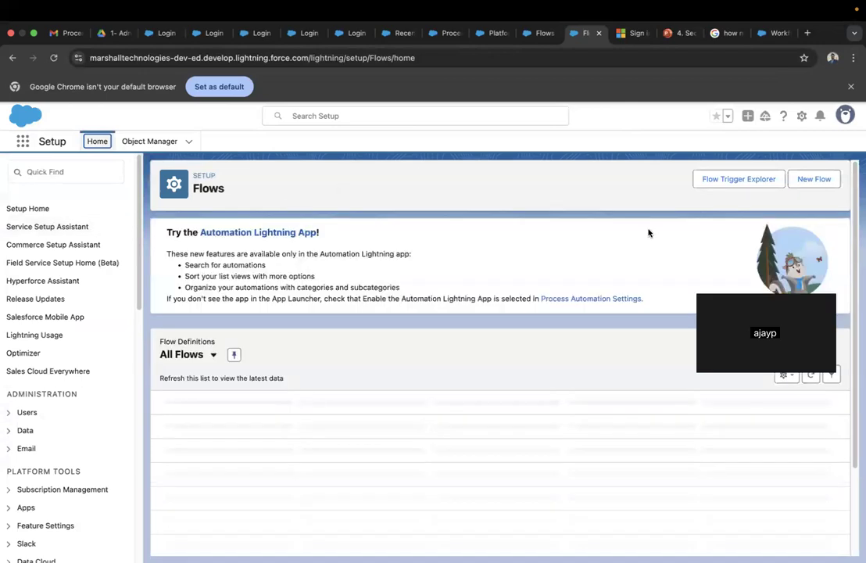
click(829, 181)
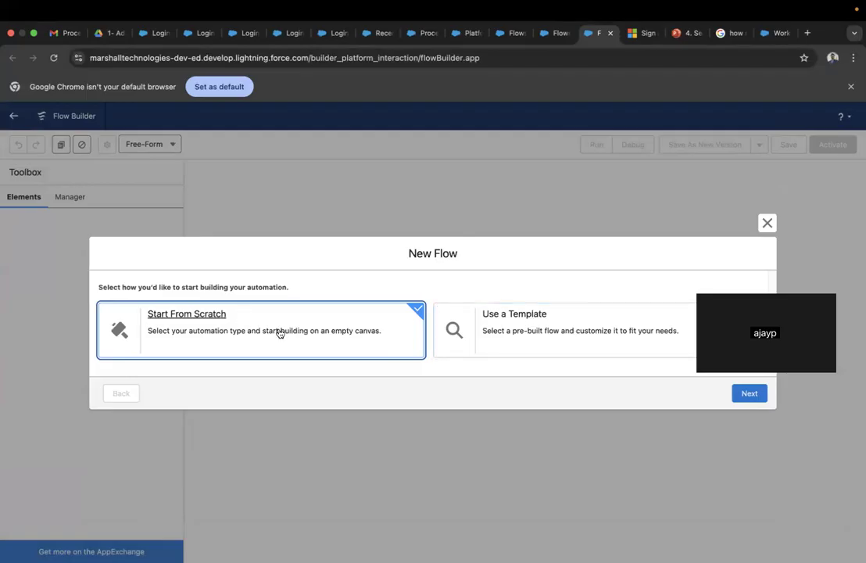
click(750, 397)
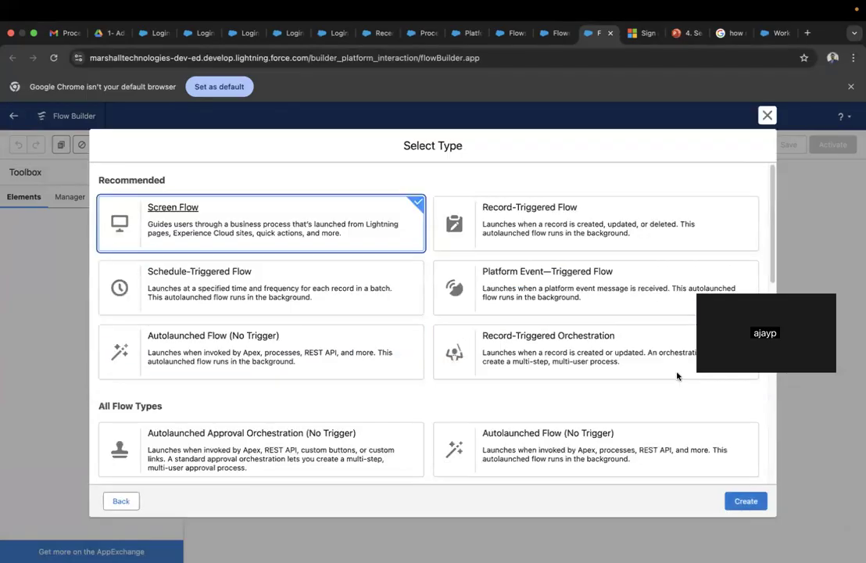
click(749, 504)
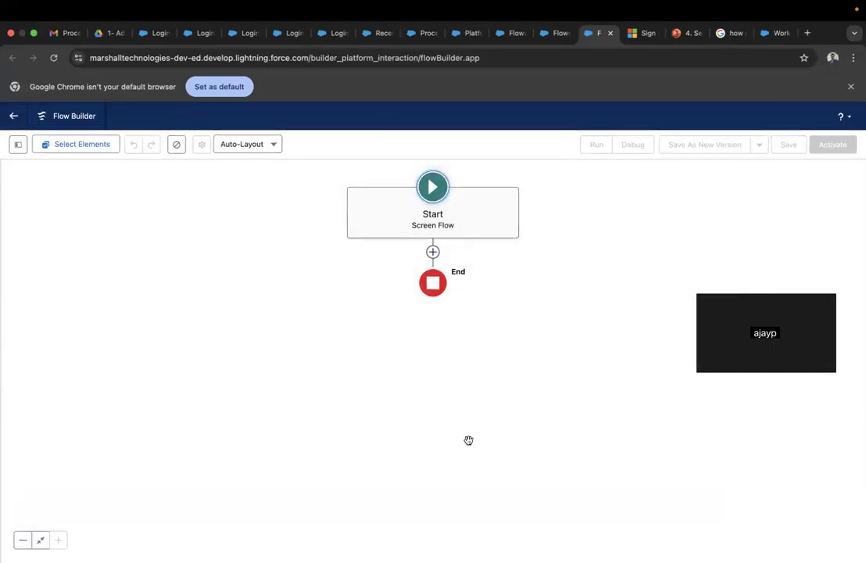
- Show the toolbox with its Manager contents beside the empty Screen Flow canvas
click(18, 144)
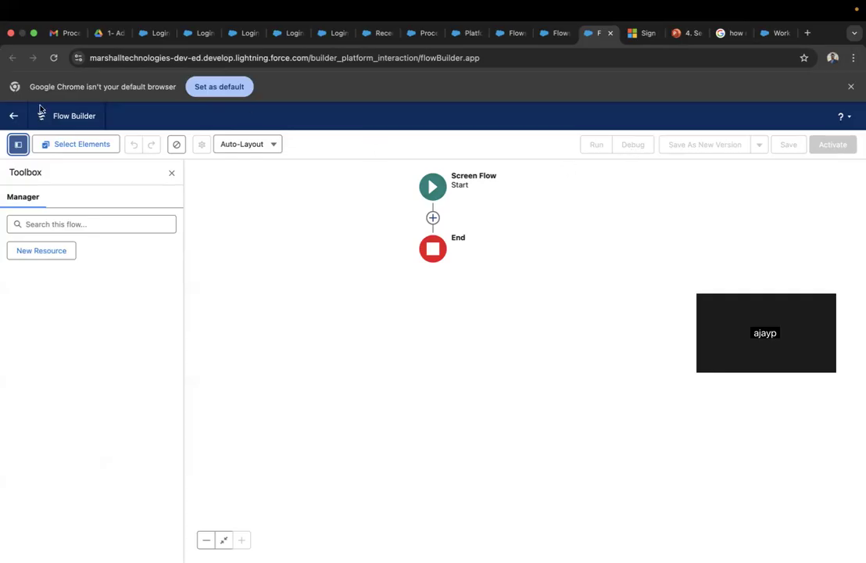
- Try Select Elements mode and the New Resource form, then list elements addable after Start
click(66, 143)
click(64, 143)
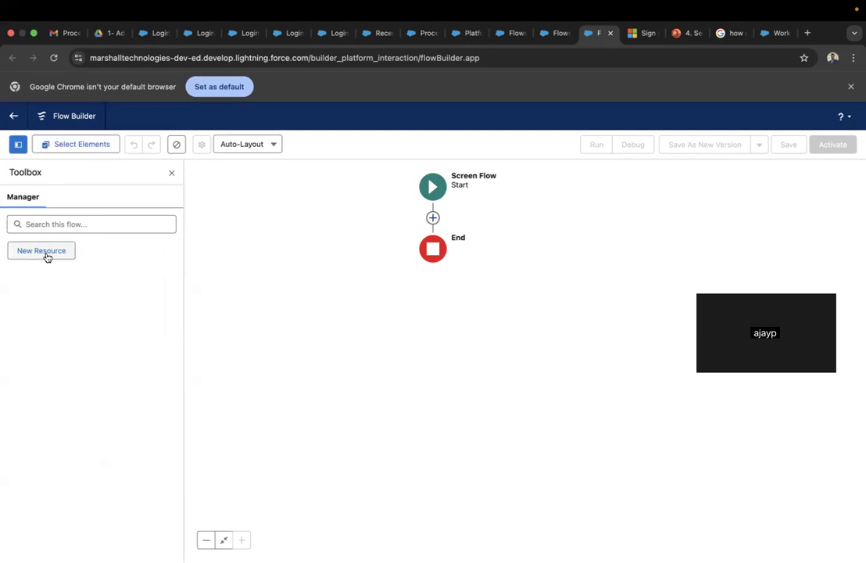
click(45, 253)
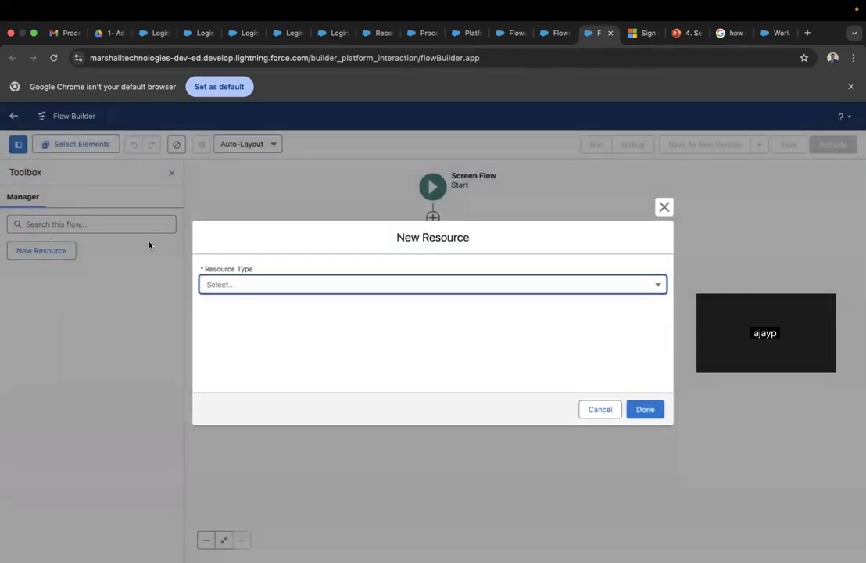
click(663, 207)
click(433, 218)
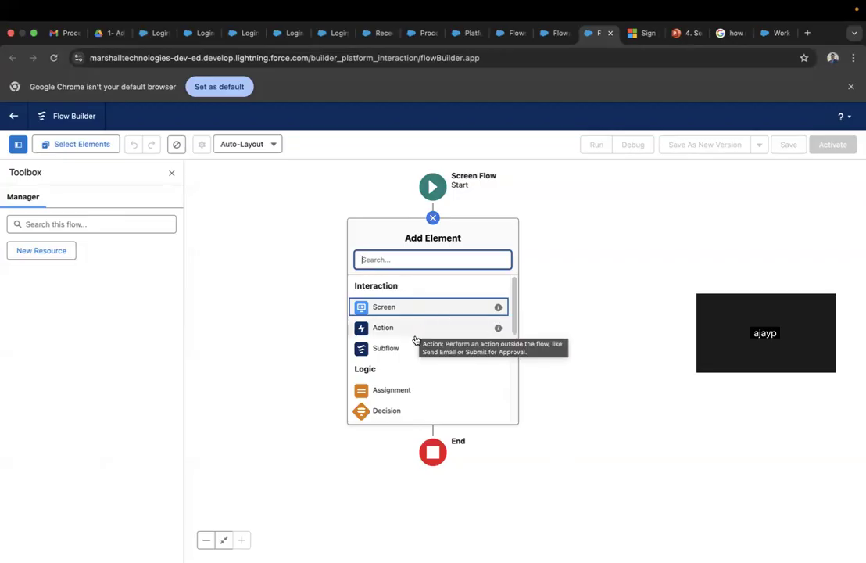
scroll(409, 354, down, 3)
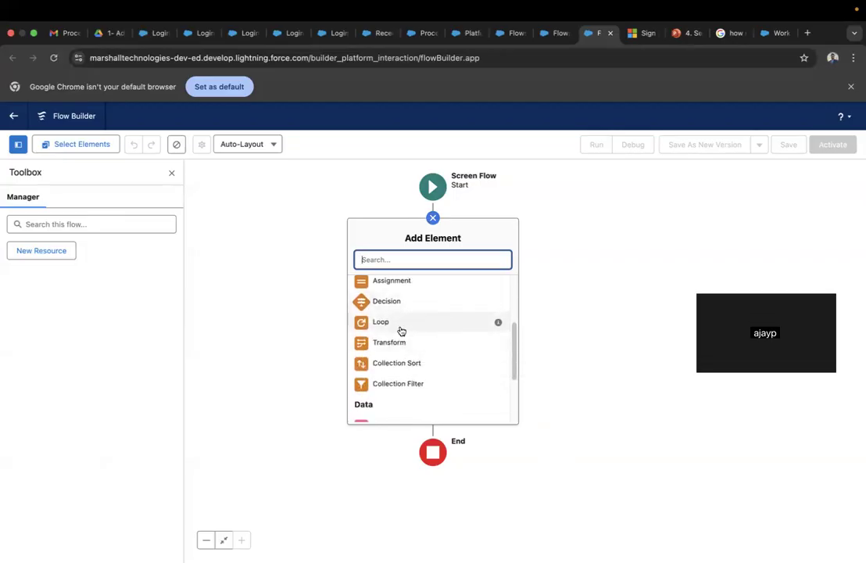
scroll(418, 391, down, 3)
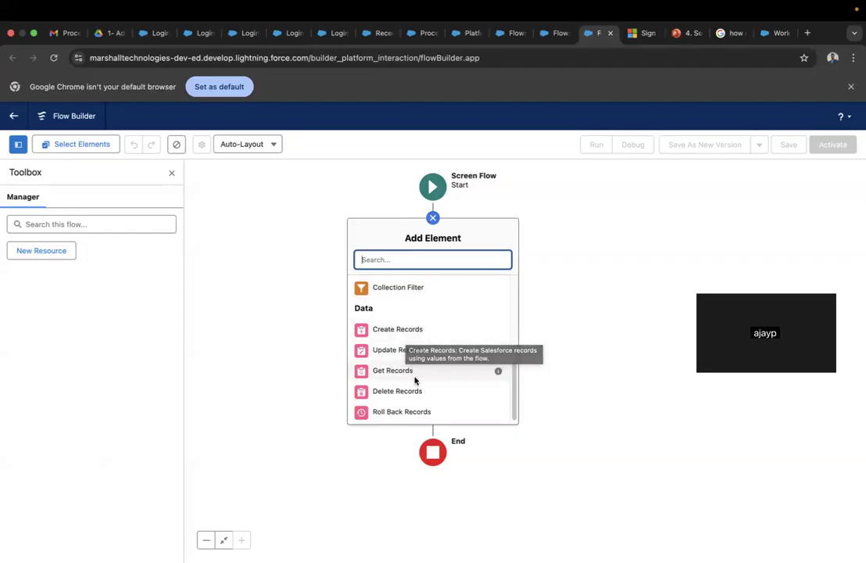
scroll(431, 400, up, 5)
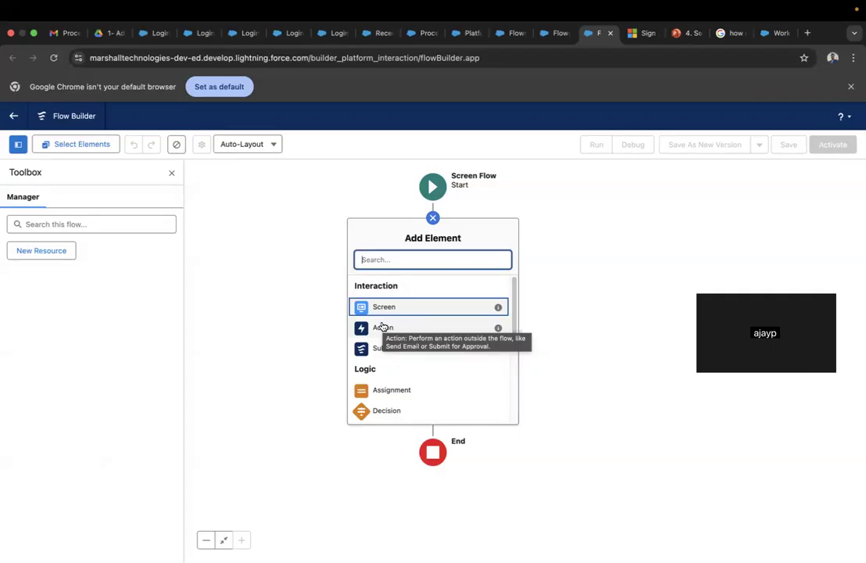
scroll(435, 315, down, 6)
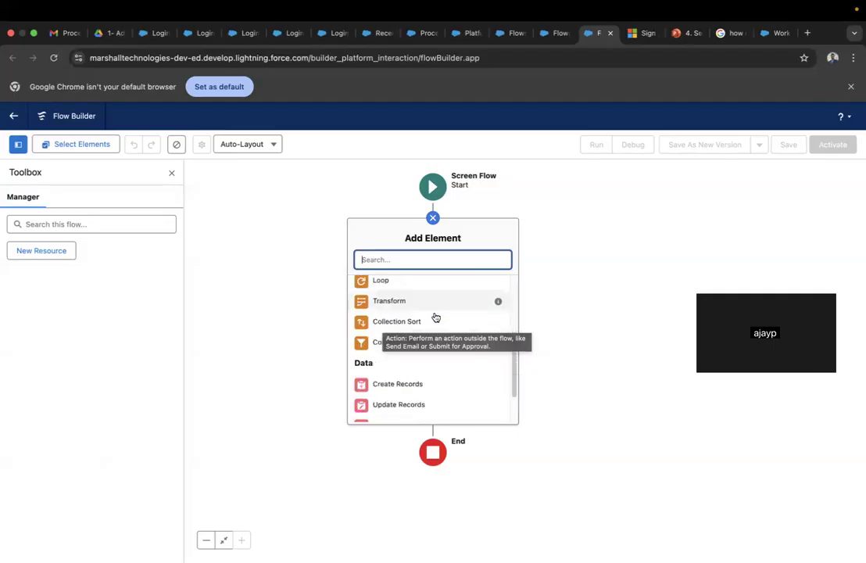
scroll(436, 317, up, 5)
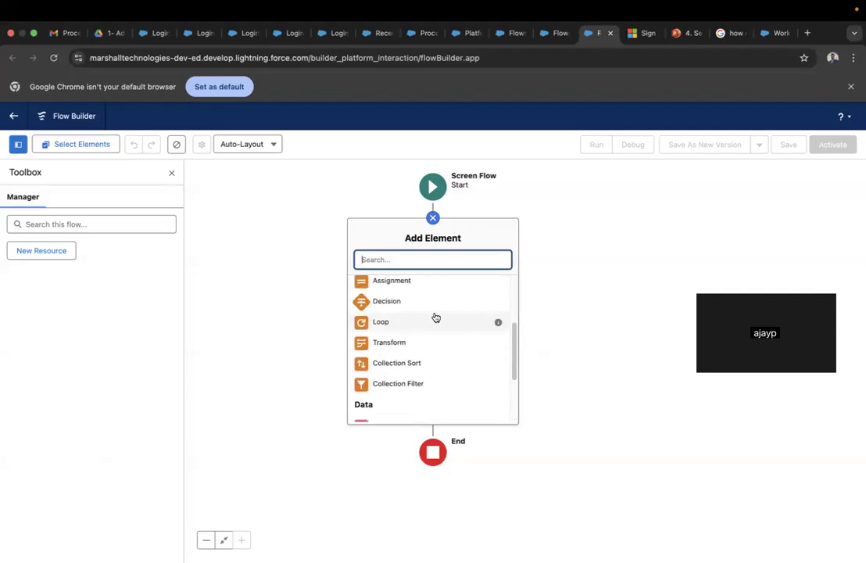
scroll(436, 316, up, 1)
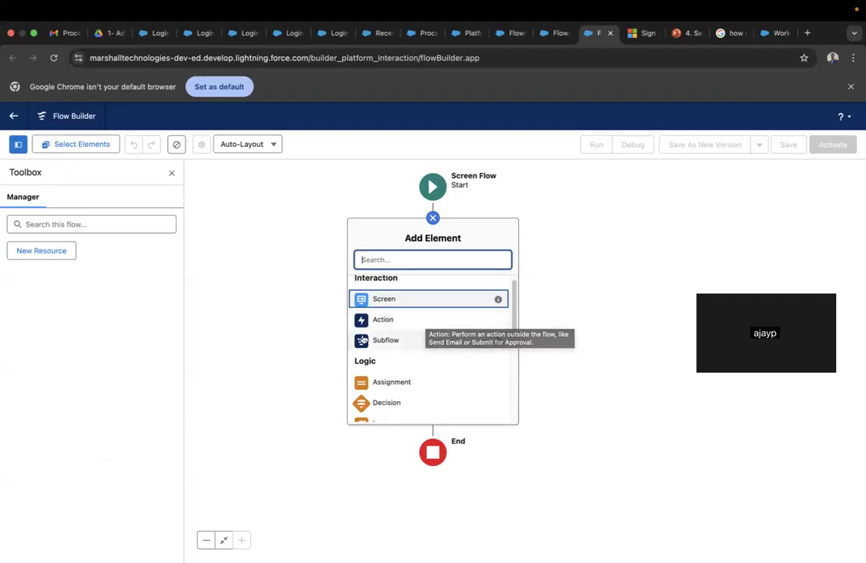
scroll(411, 344, up, 1)
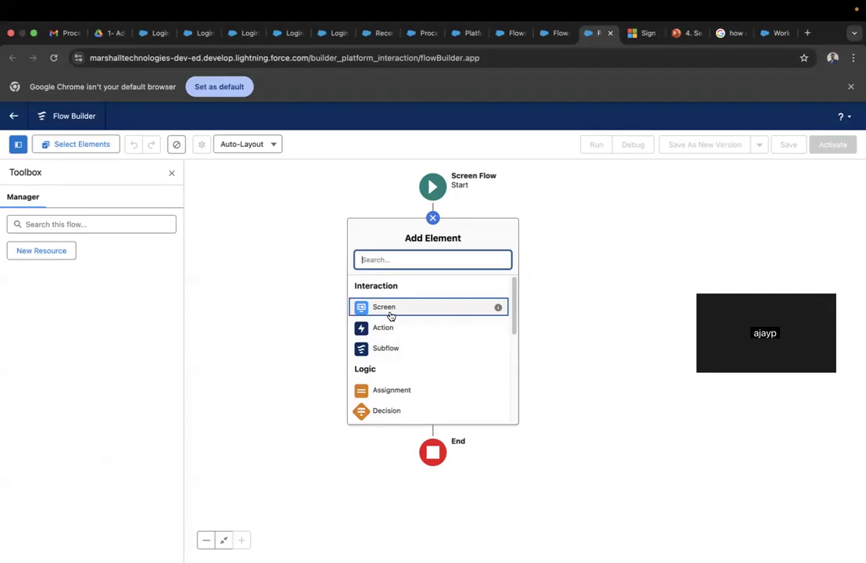
- Open the New Screen window for a Screen after Start, then close it without adding
click(391, 313)
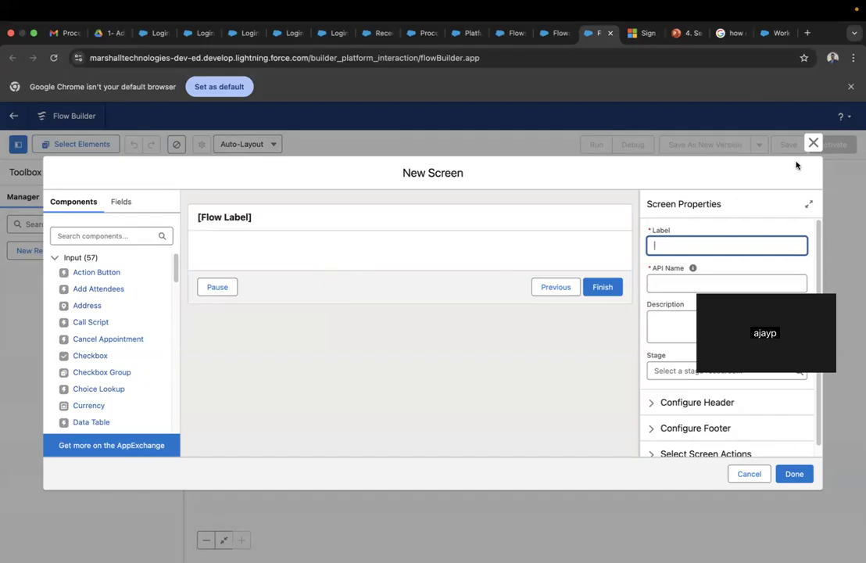
click(813, 144)
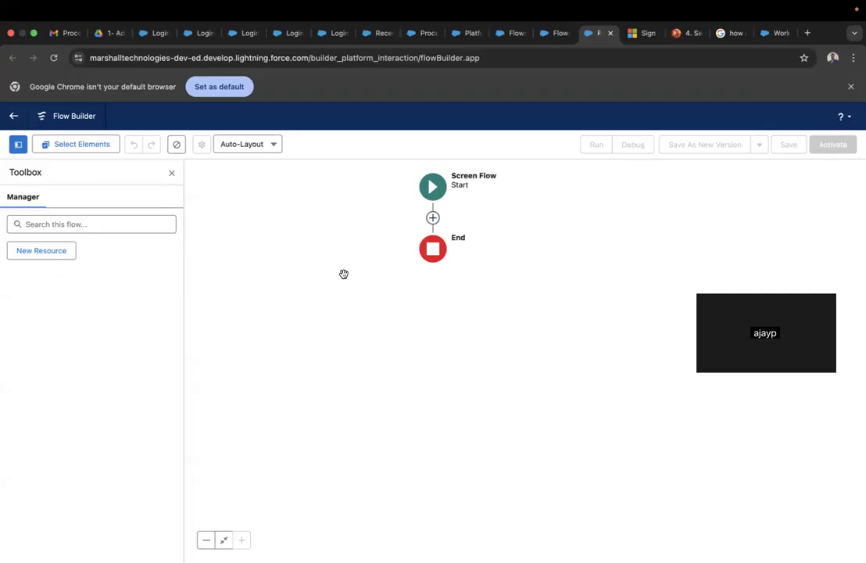
- Reopen the Add Element list below Start and scroll through its Interaction, Logic and Data elements
click(433, 219)
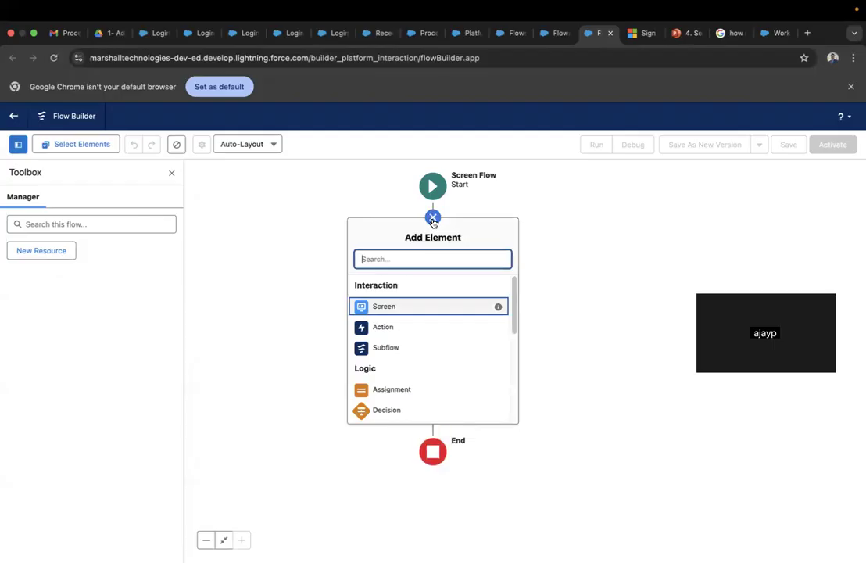
scroll(456, 337, down, 5)
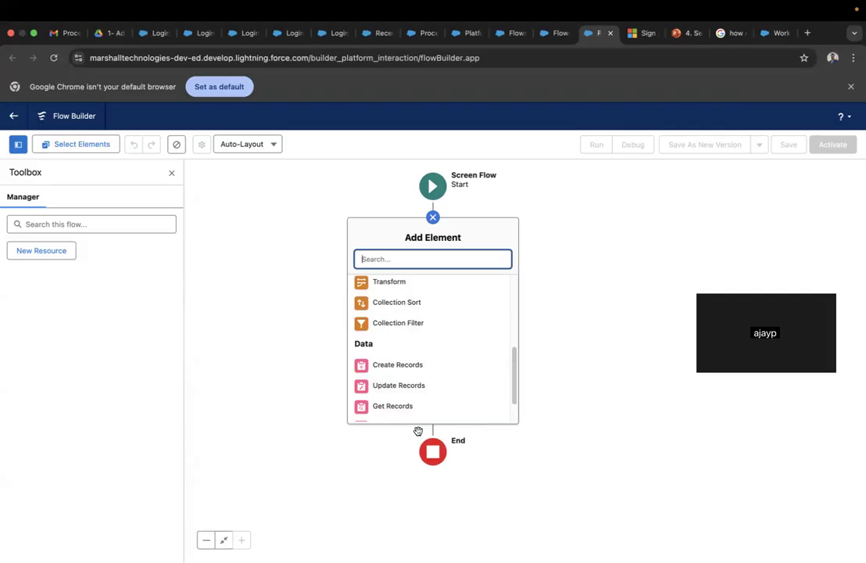
scroll(429, 345, down, 2)
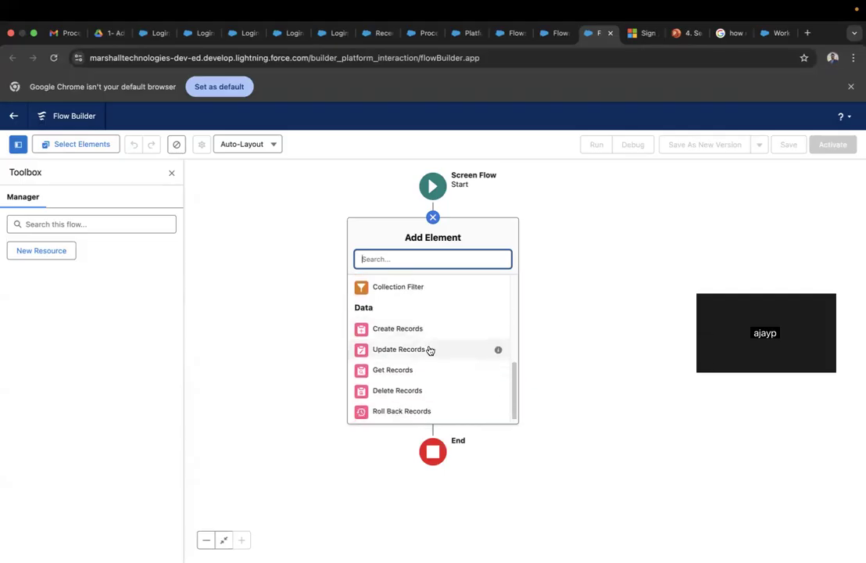
scroll(429, 350, up, 7)
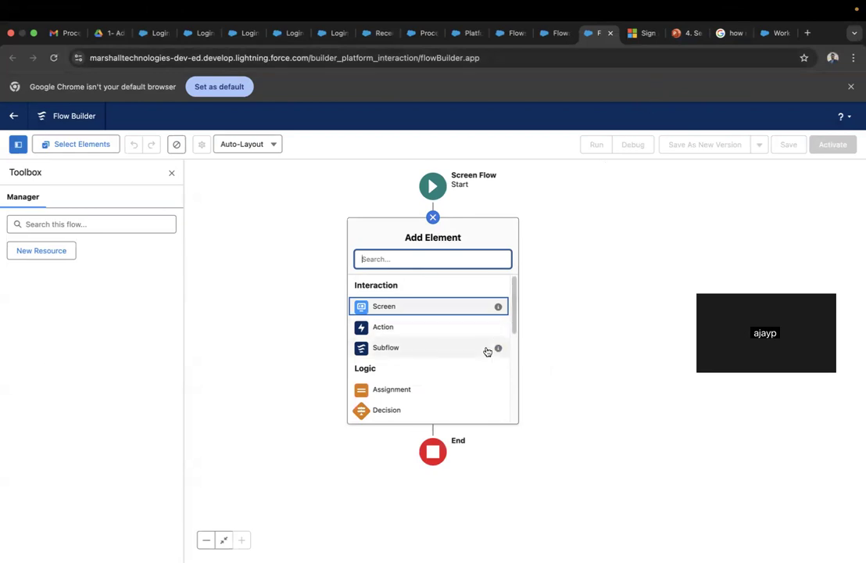
scroll(468, 336, down, 5)
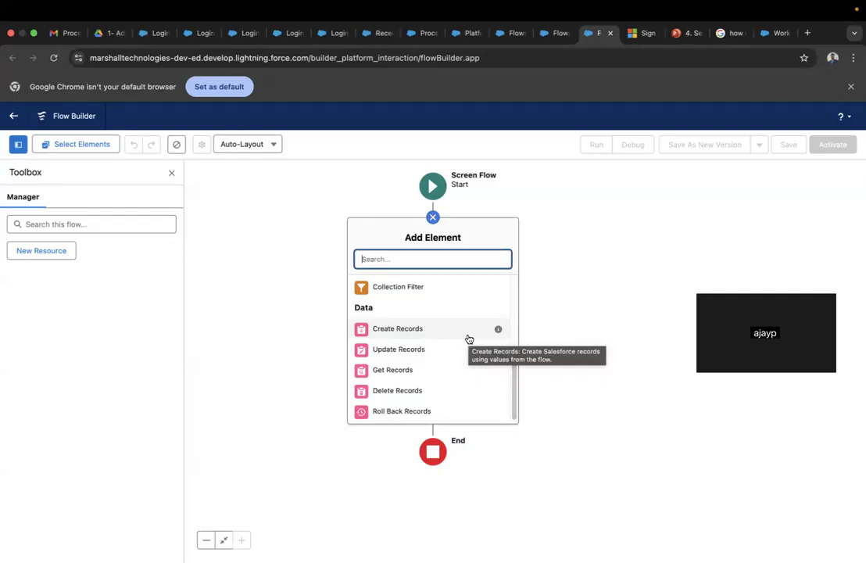
scroll(468, 338, up, 5)
scroll(468, 339, down, 2)
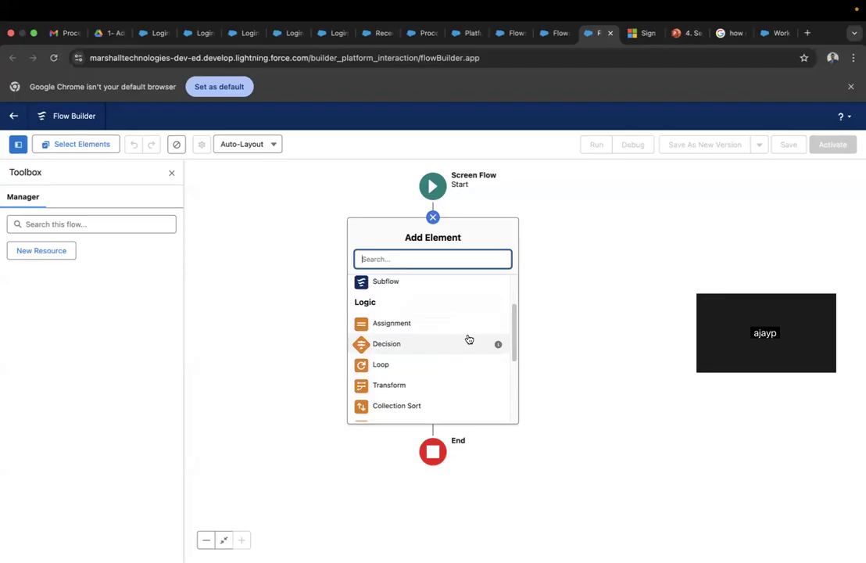
mouse_move(468, 339)
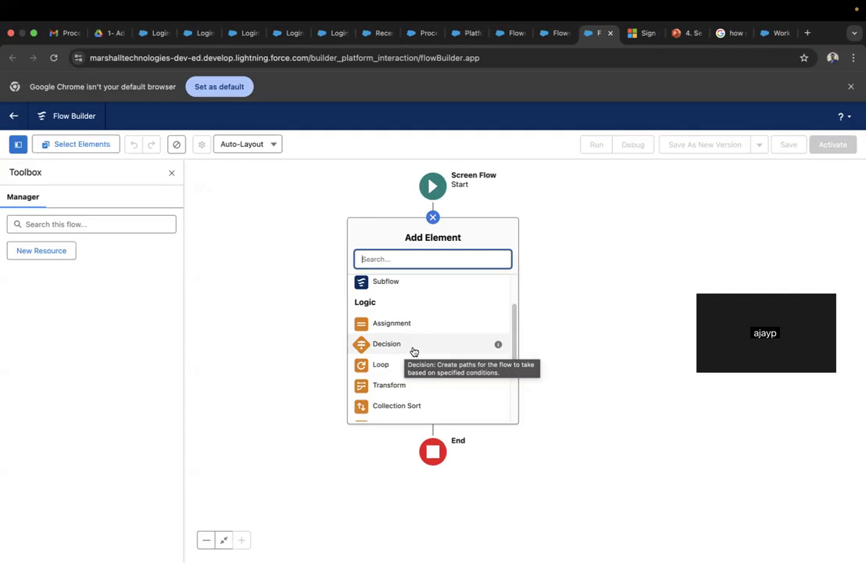
scroll(416, 349, down, 1)
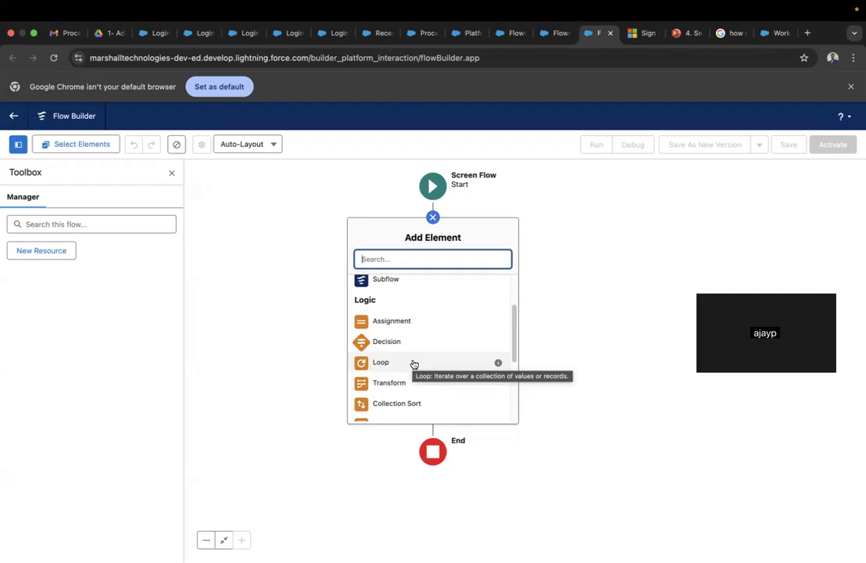
scroll(403, 364, down, 1)
scroll(391, 367, down, 2)
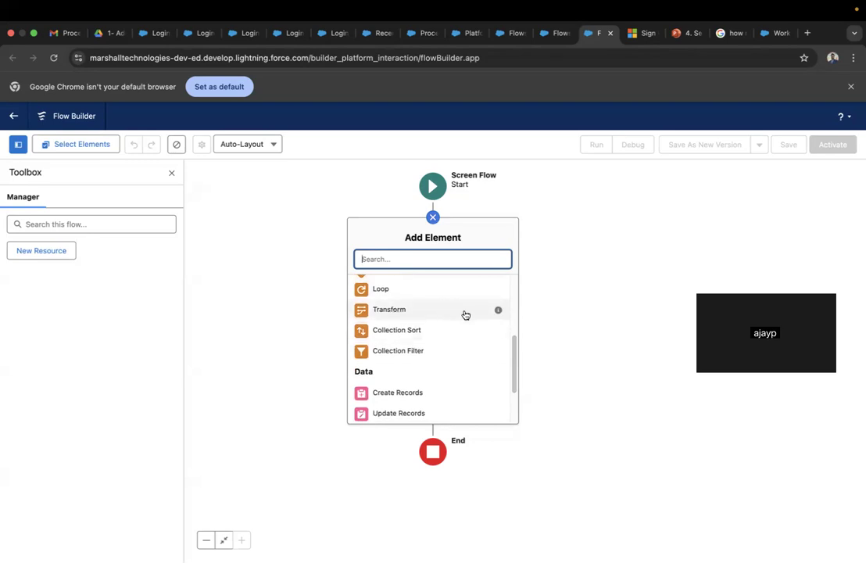
mouse_move(499, 316)
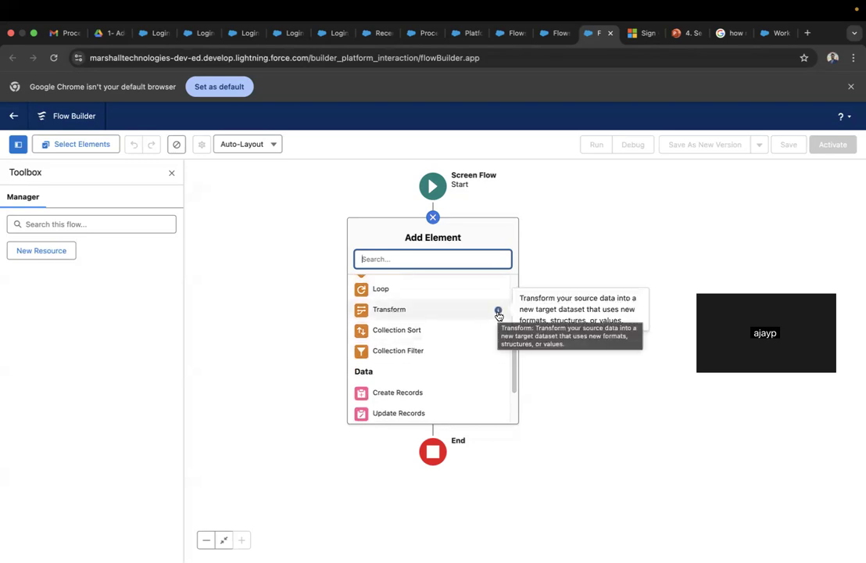
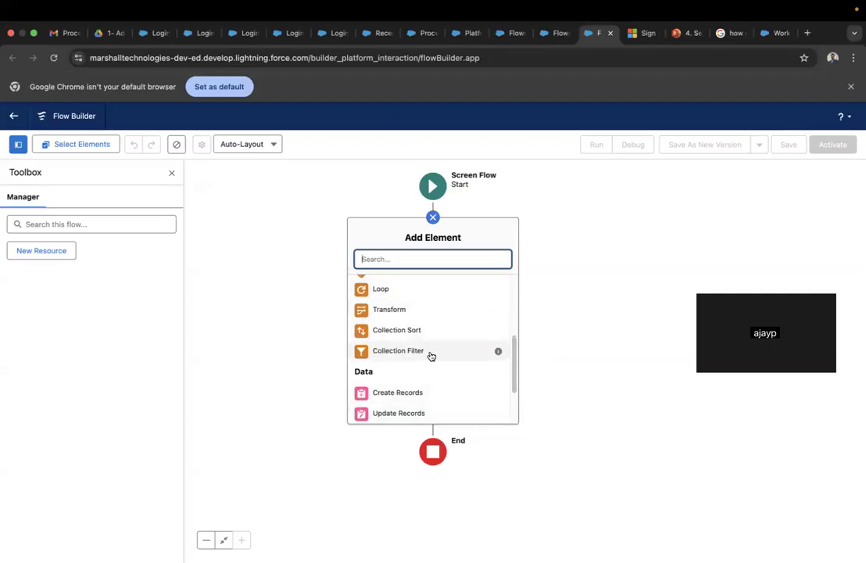
- Dismiss the Add Element list without adding anything and open the New Resource form
scroll(434, 357, down, 2)
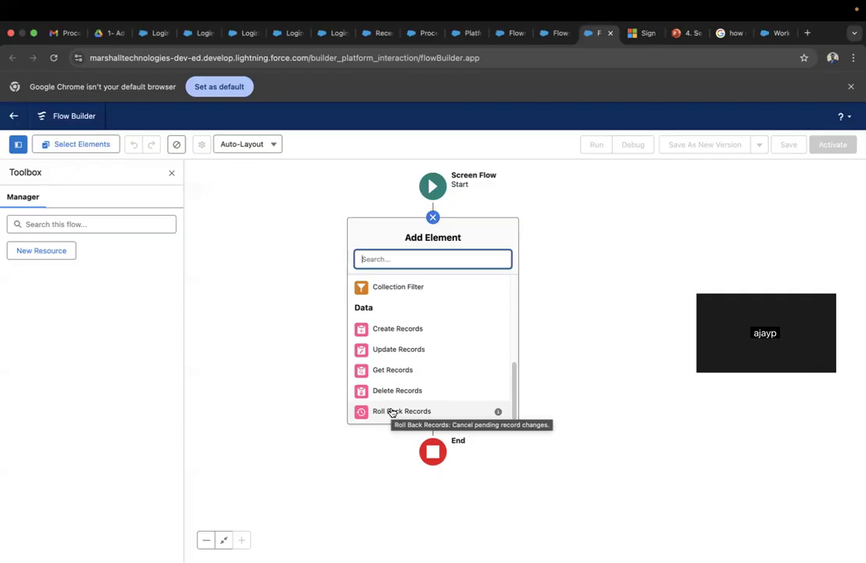
scroll(426, 362, up, 5)
scroll(426, 362, down, 5)
scroll(426, 362, up, 5)
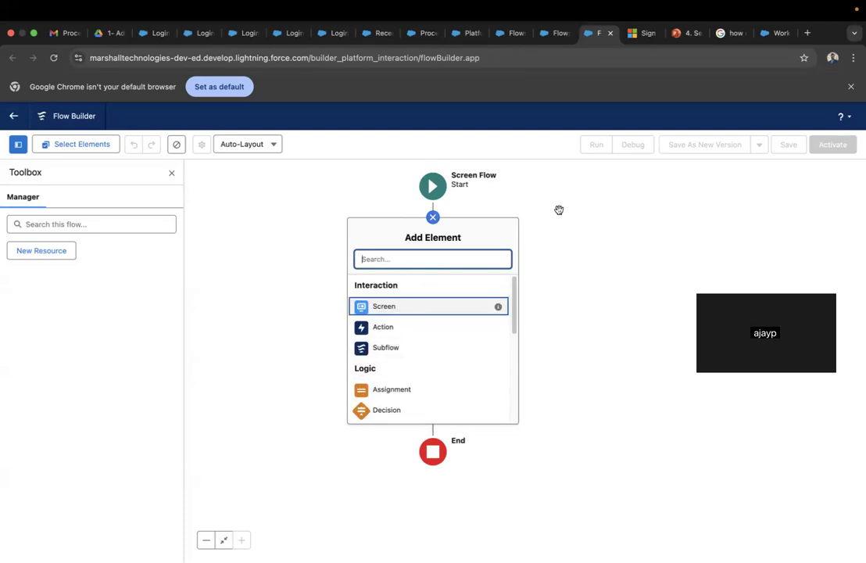
click(433, 218)
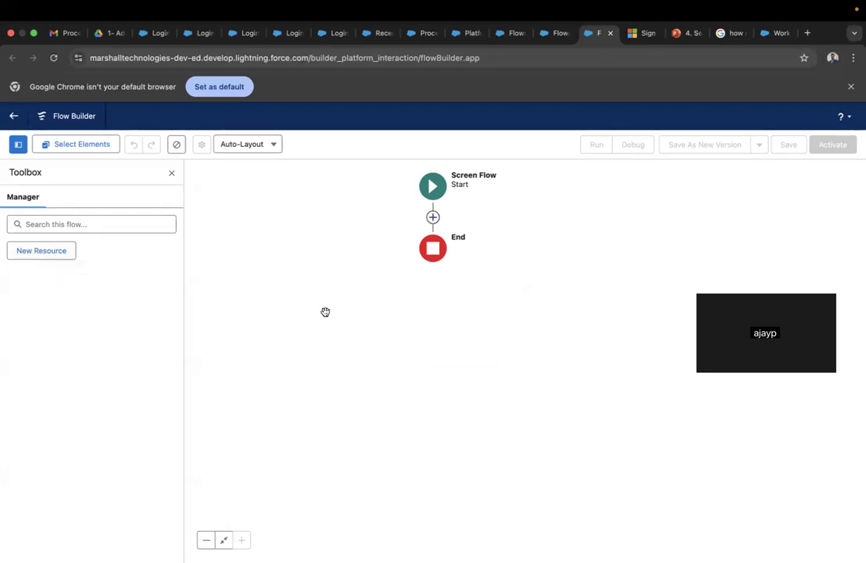
click(43, 252)
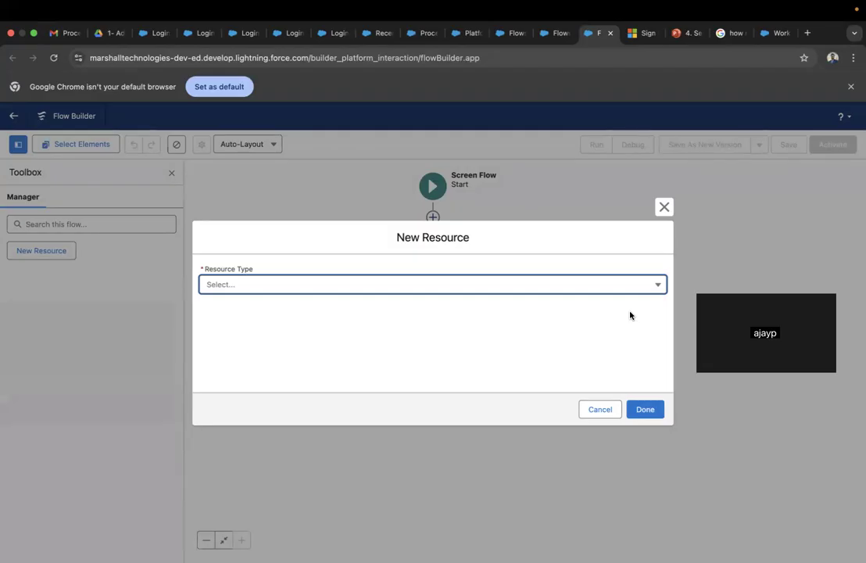
click(632, 289)
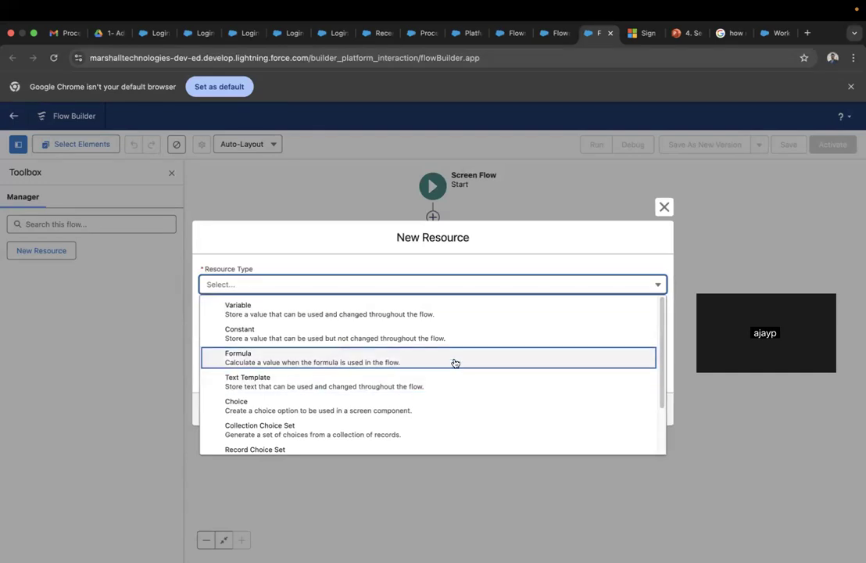
scroll(455, 363, down, 3)
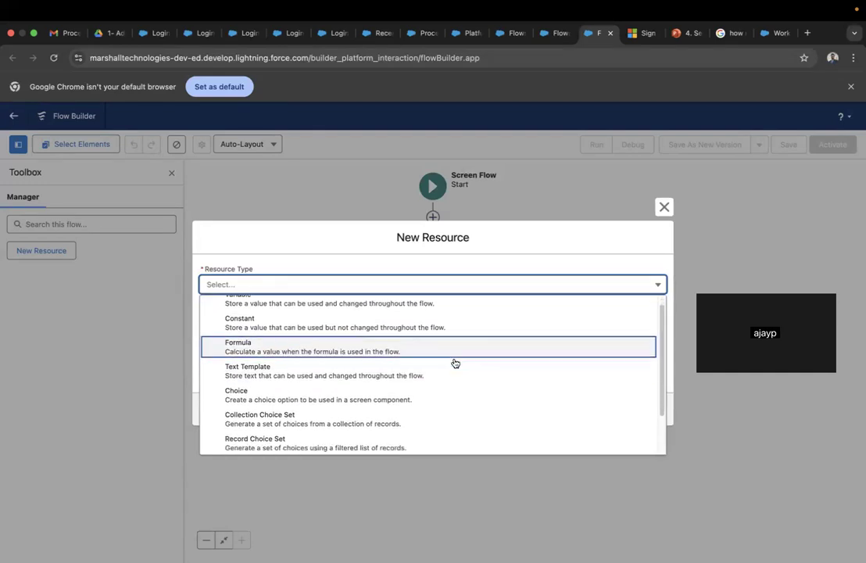
scroll(455, 363, up, 1)
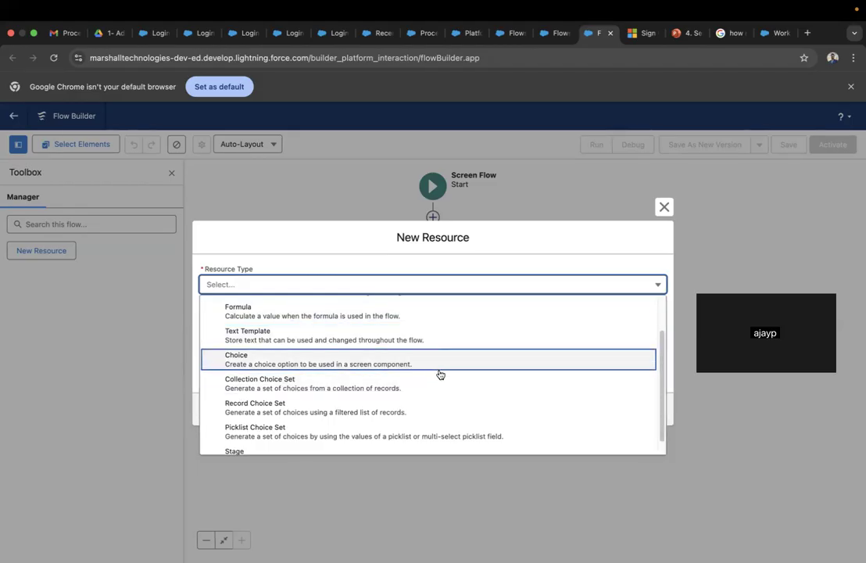
scroll(473, 401, down, 1)
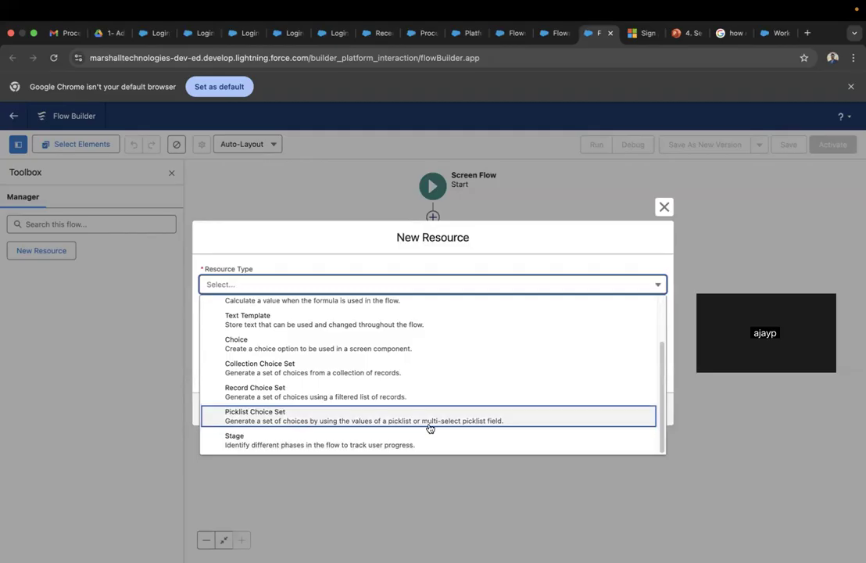
scroll(526, 340, up, 3)
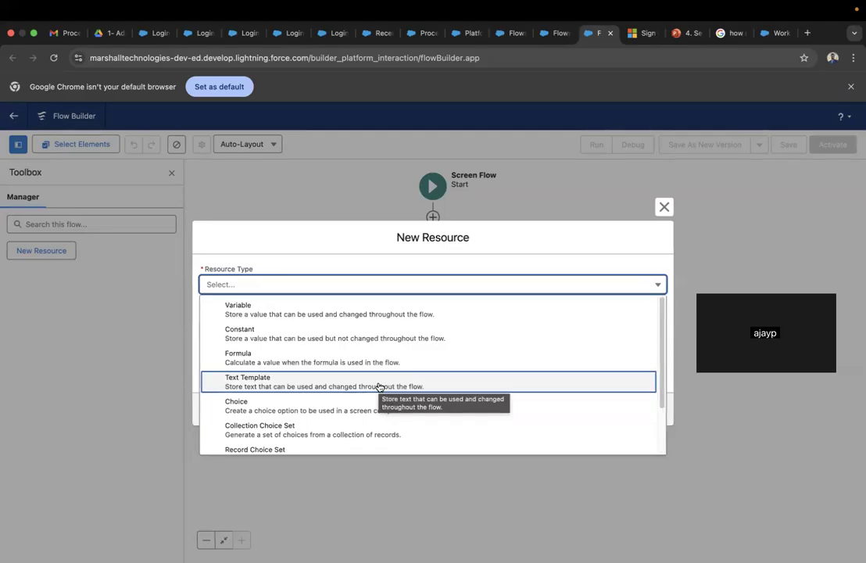
scroll(494, 357, down, 2)
scroll(495, 356, up, 2)
click(596, 261)
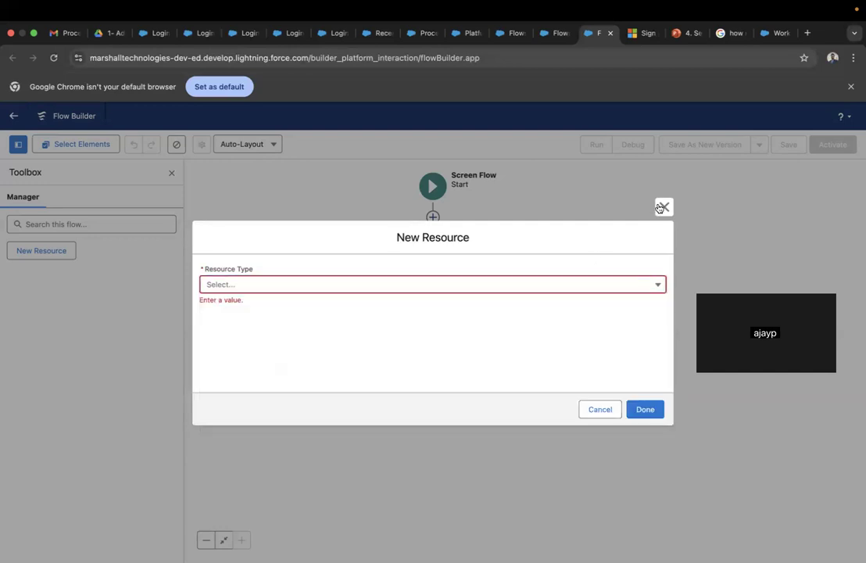
- Cancel the unfinished resource and choose a Screen element from the list after Start
click(602, 411)
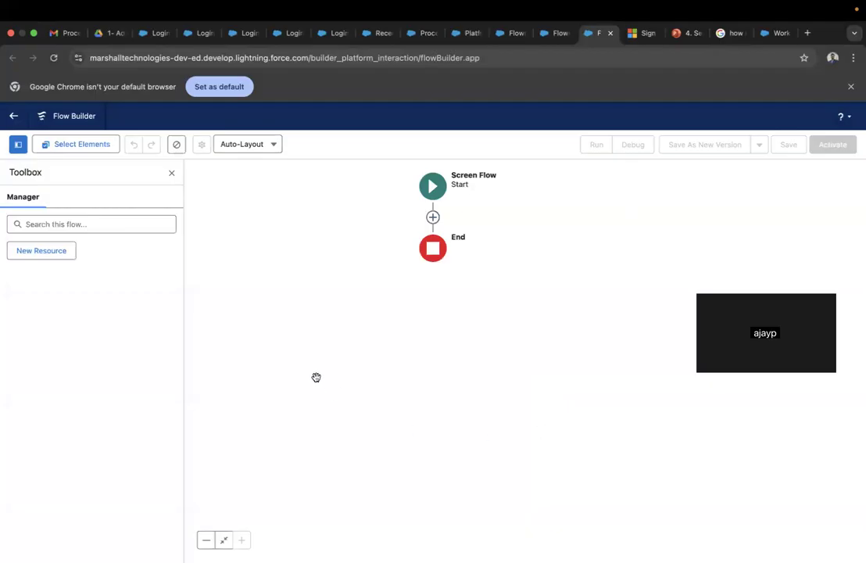
click(433, 216)
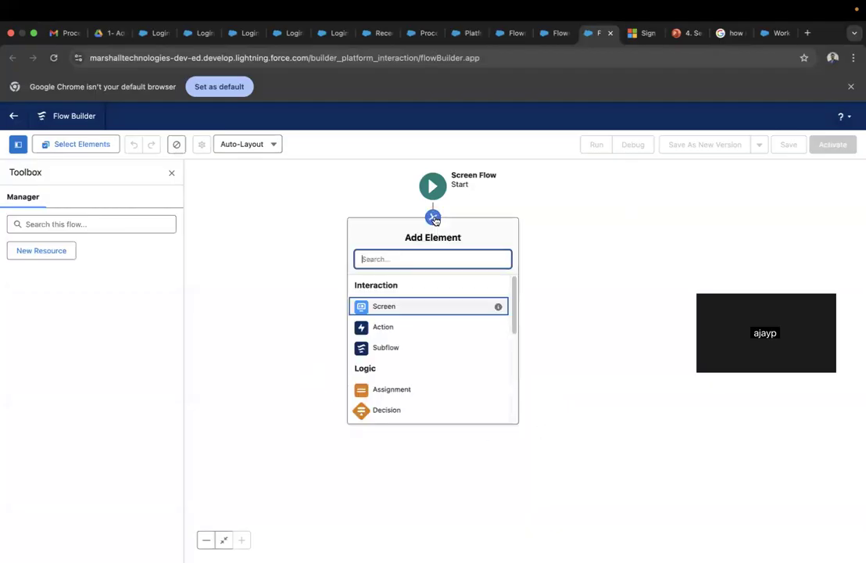
click(387, 307)
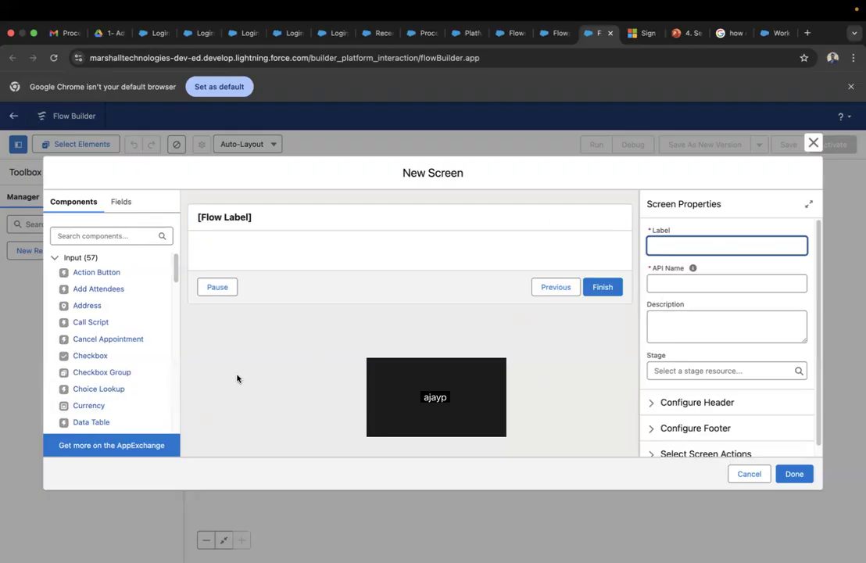
- Move the New Screen editor so its empty Screen Properties panel is in view
drag(441, 358, 427, 452)
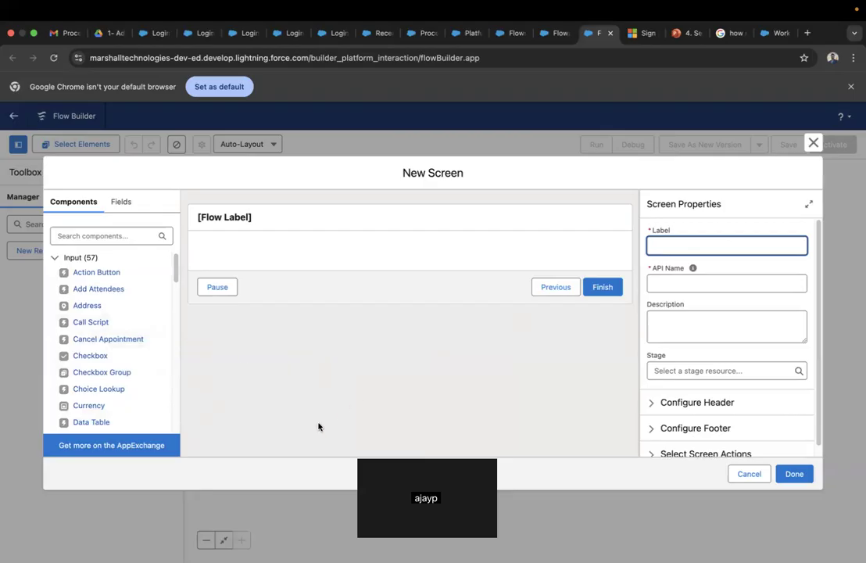
mouse_move(605, 5)
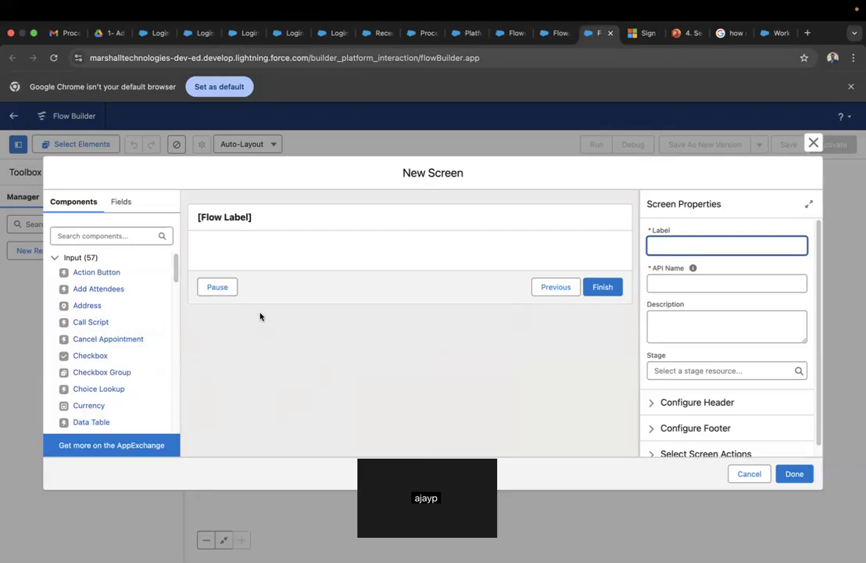
- Check the screen's header and footer, then label it 'My First Flow' with API name My_First_Flow
click(258, 218)
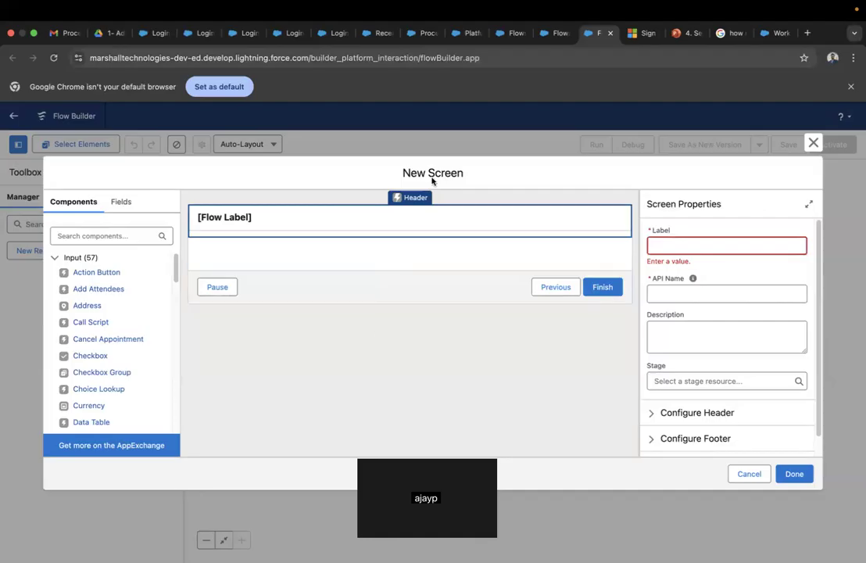
click(305, 291)
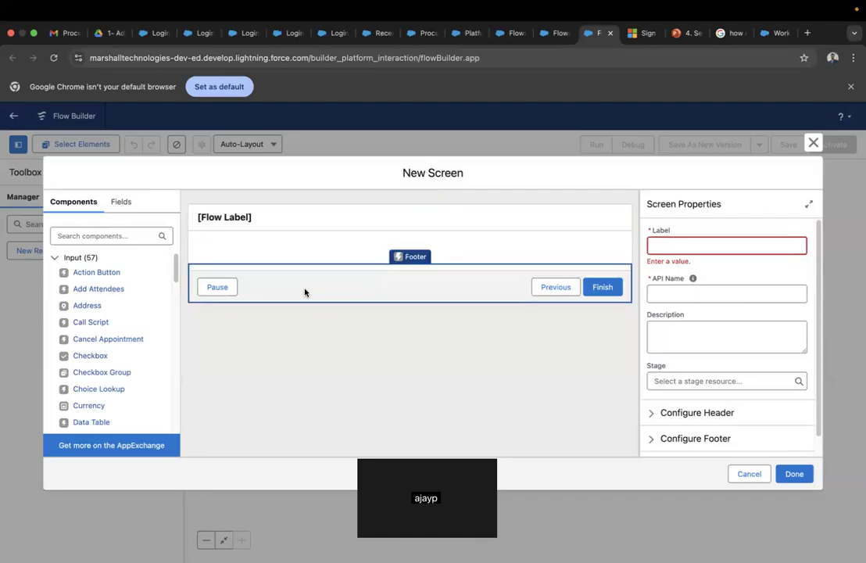
click(385, 226)
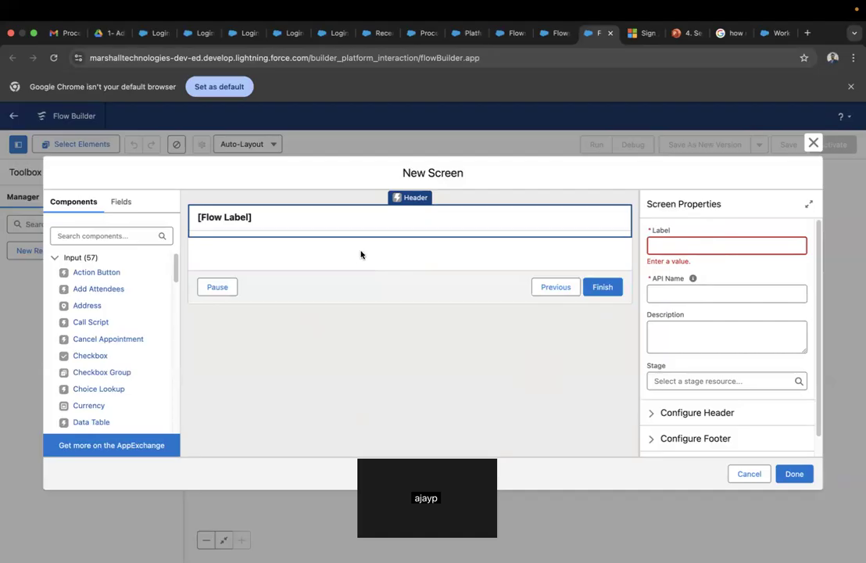
click(702, 247)
text(My)
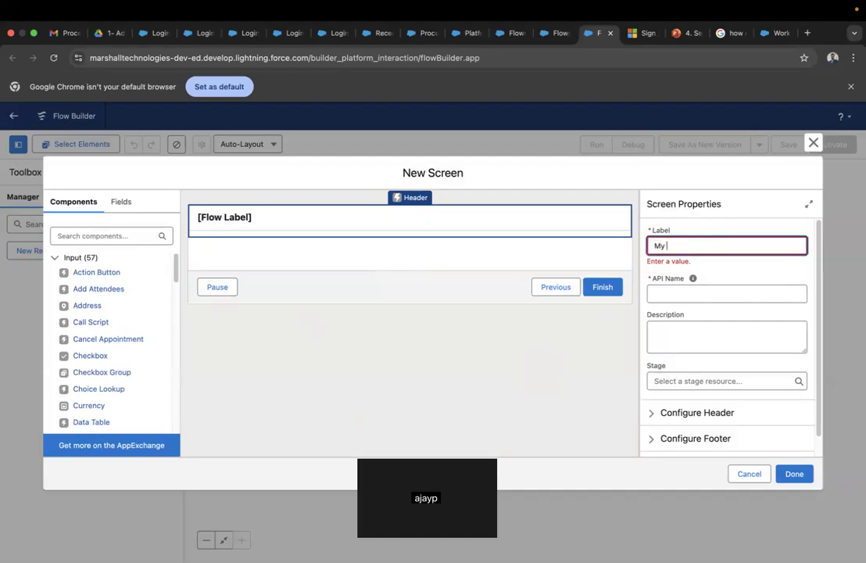
text( First Flow)
scroll(740, 266, down, 1)
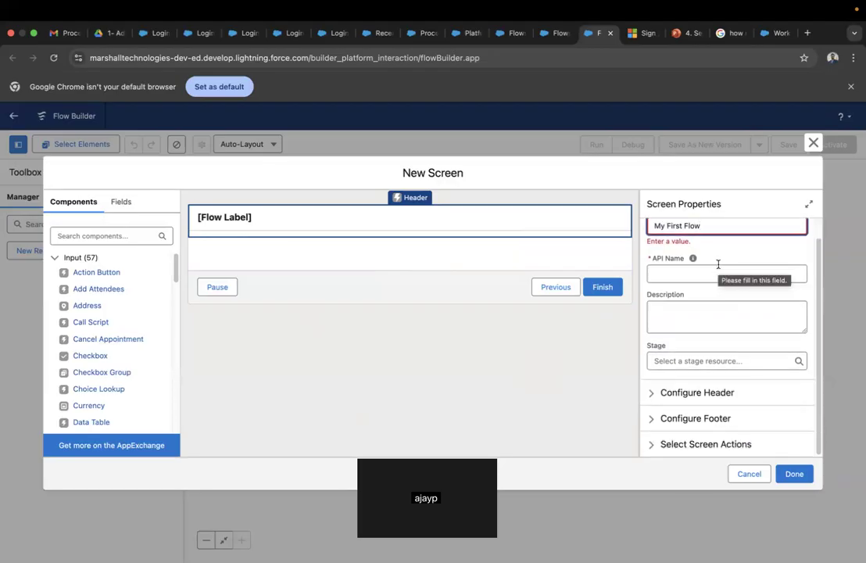
scroll(718, 264, up, 1)
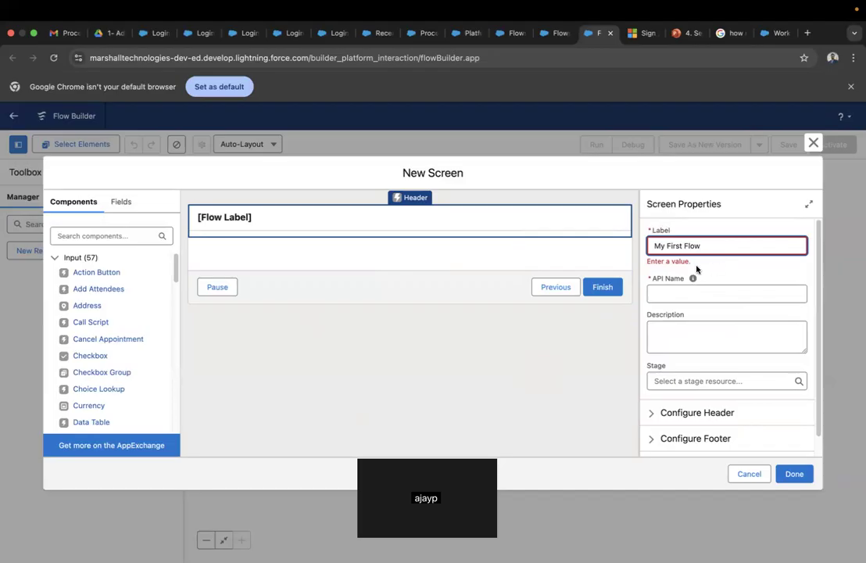
key(Tab)
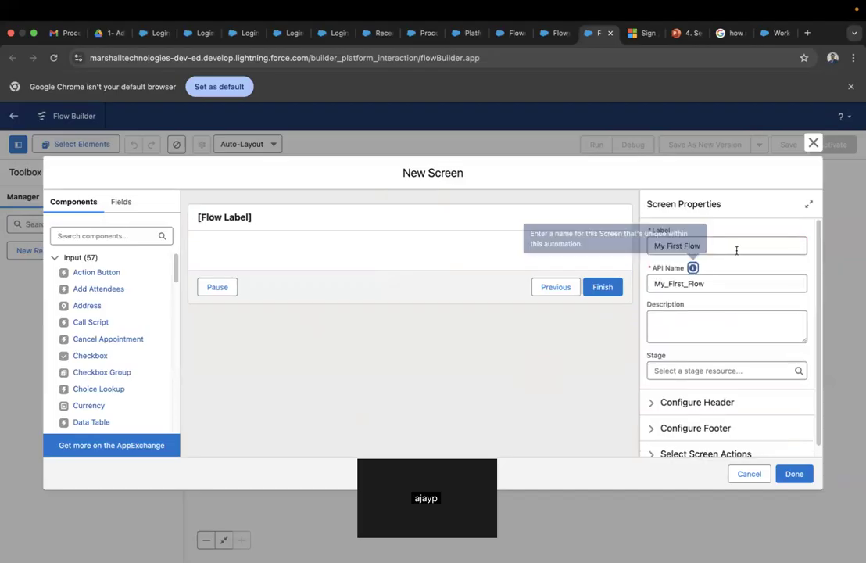
scroll(734, 301, down, 1)
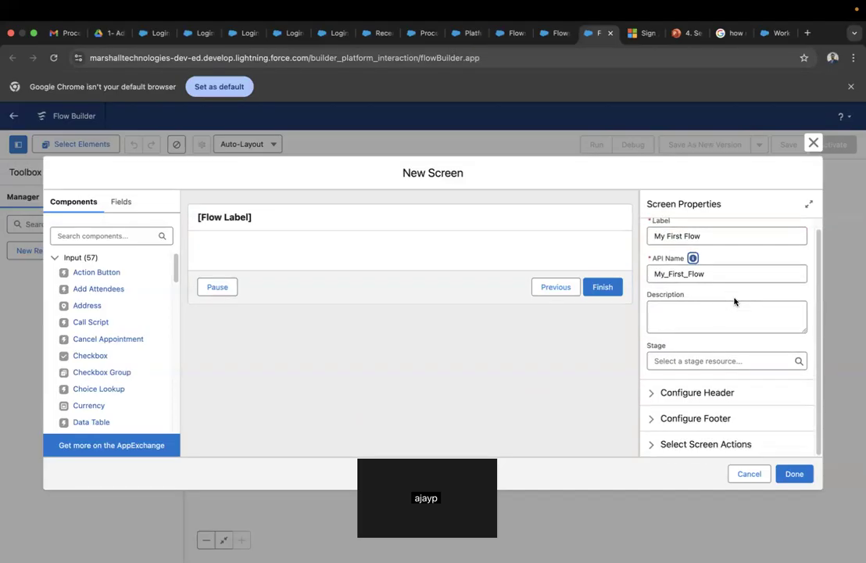
click(653, 395)
scroll(653, 397, down, 2)
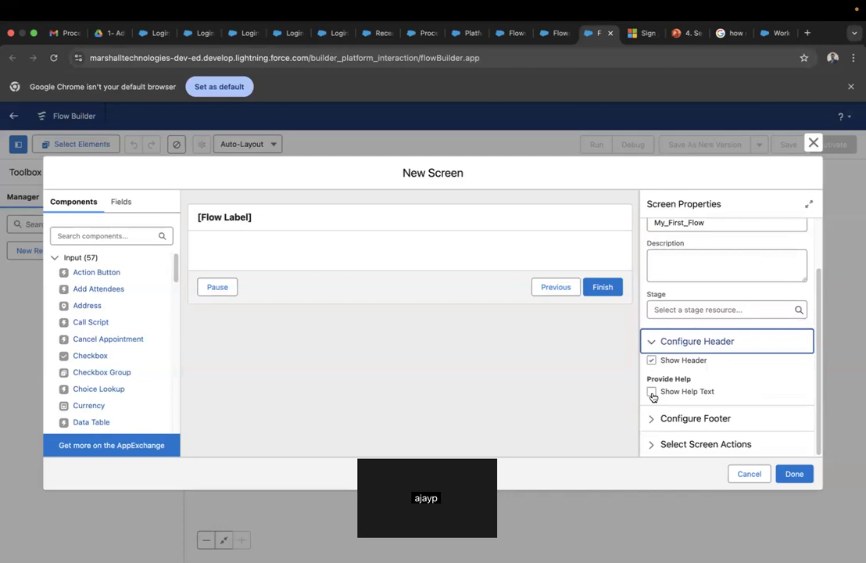
scroll(702, 299, up, 3)
scroll(702, 300, down, 3)
scroll(702, 300, down, 1)
click(648, 426)
scroll(648, 427, down, 5)
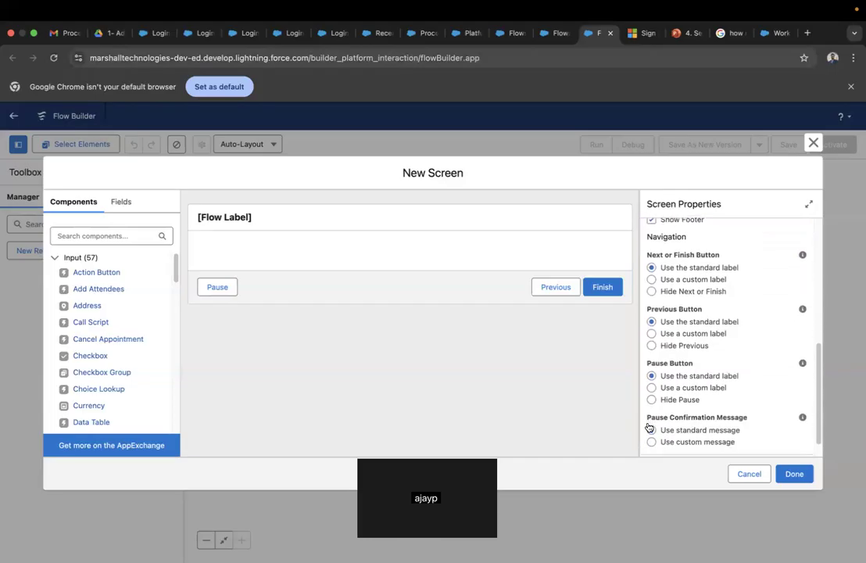
scroll(648, 427, down, 1)
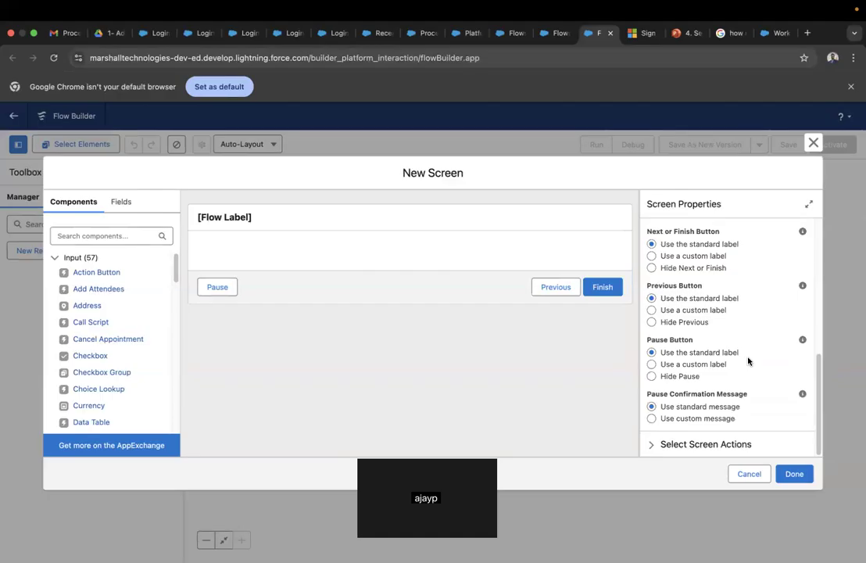
scroll(748, 361, up, 2)
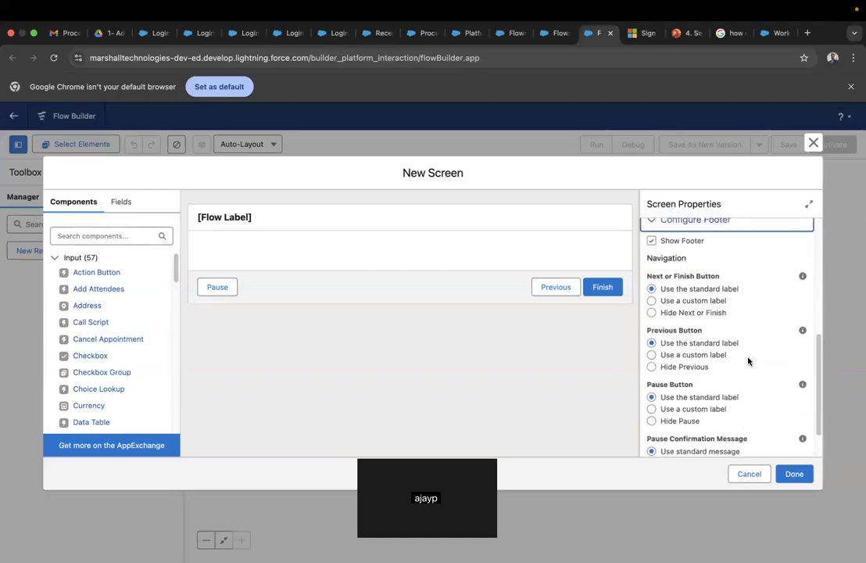
scroll(748, 362, up, 6)
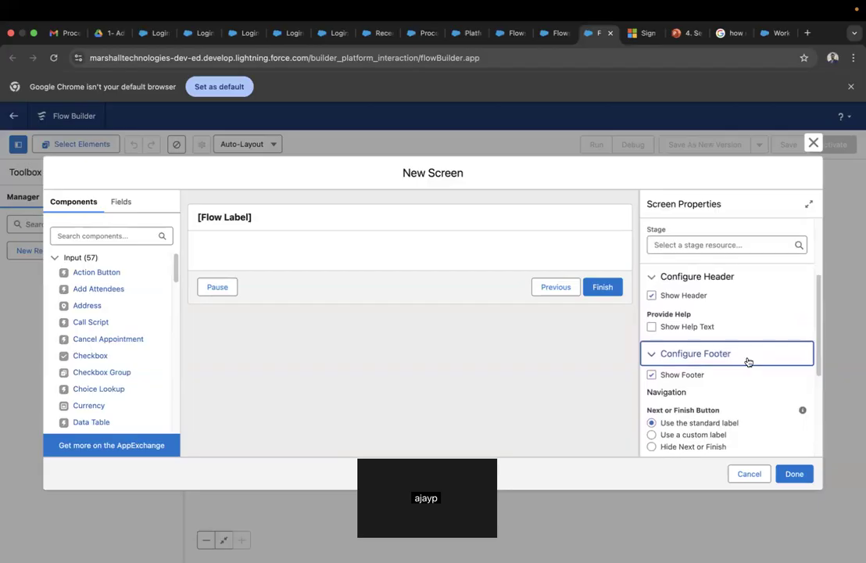
scroll(748, 361, up, 4)
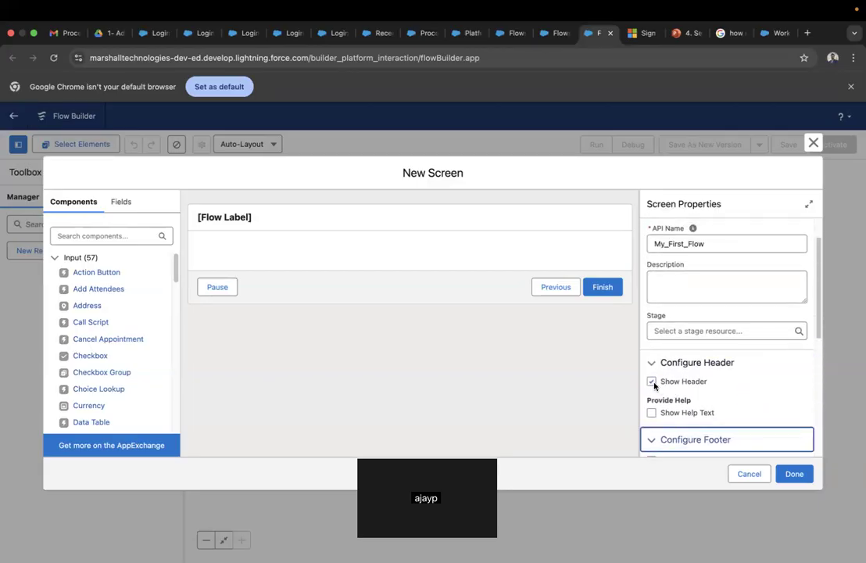
click(652, 381)
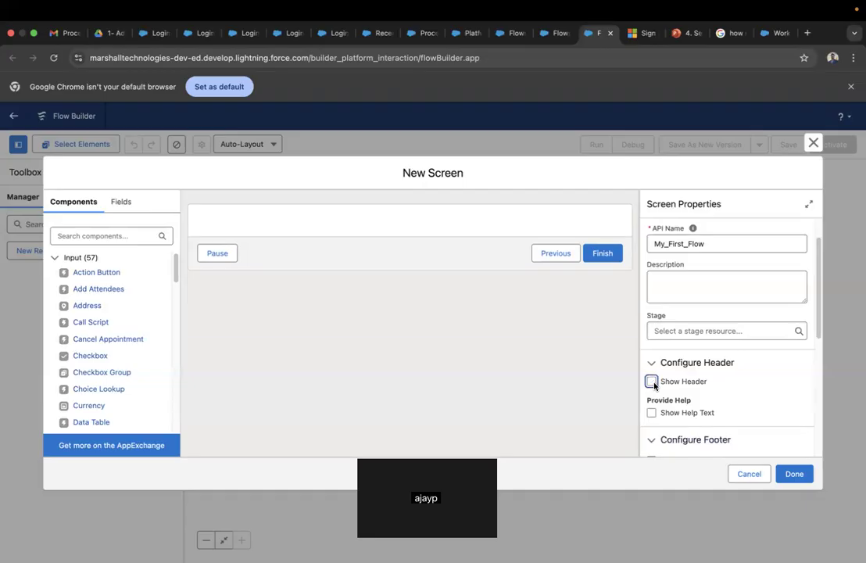
click(652, 381)
click(653, 382)
click(653, 382)
click(653, 382)
click(653, 383)
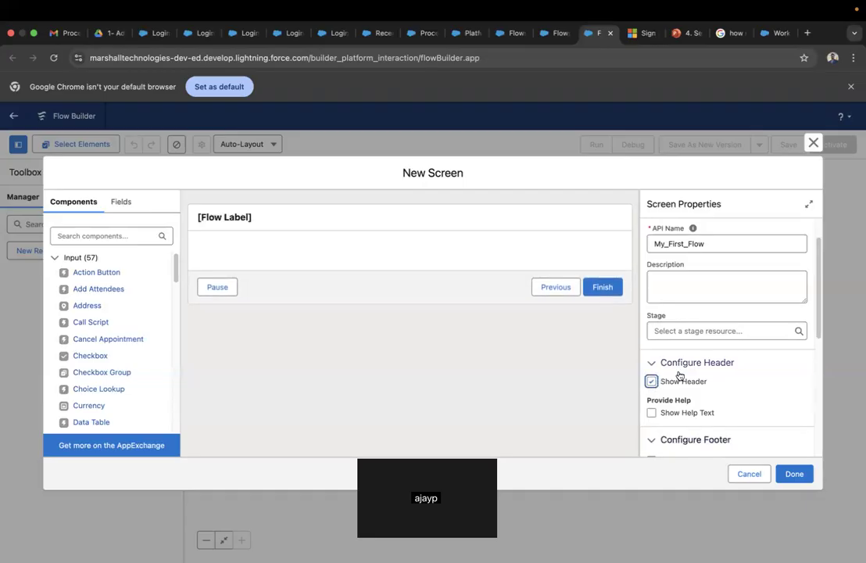
scroll(696, 388, down, 2)
scroll(696, 389, down, 1)
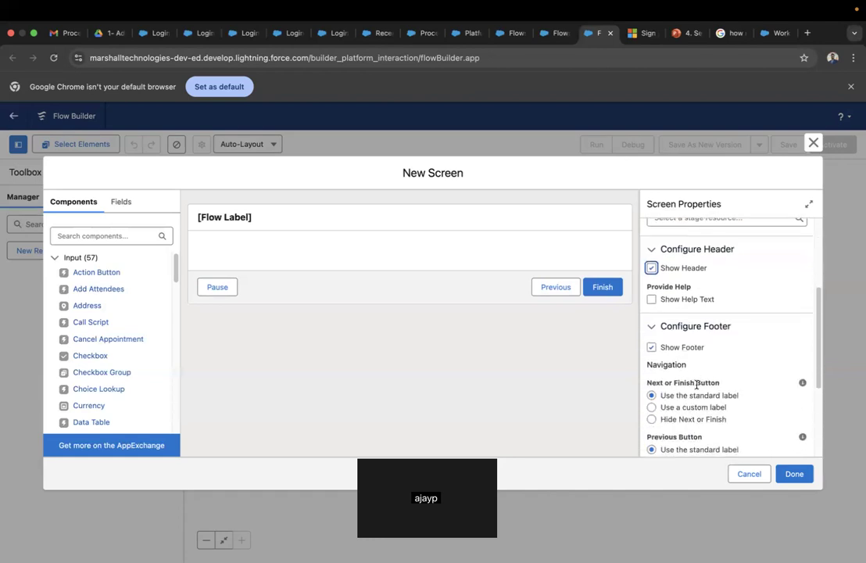
scroll(696, 385, down, 1)
click(651, 337)
click(652, 337)
click(651, 337)
click(651, 337)
click(651, 336)
click(652, 337)
click(652, 337)
click(651, 337)
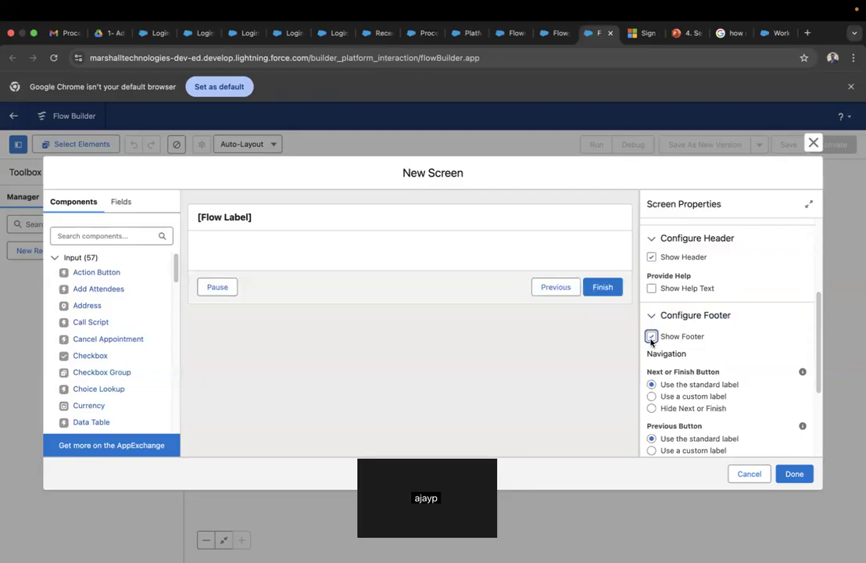
scroll(760, 354, down, 2)
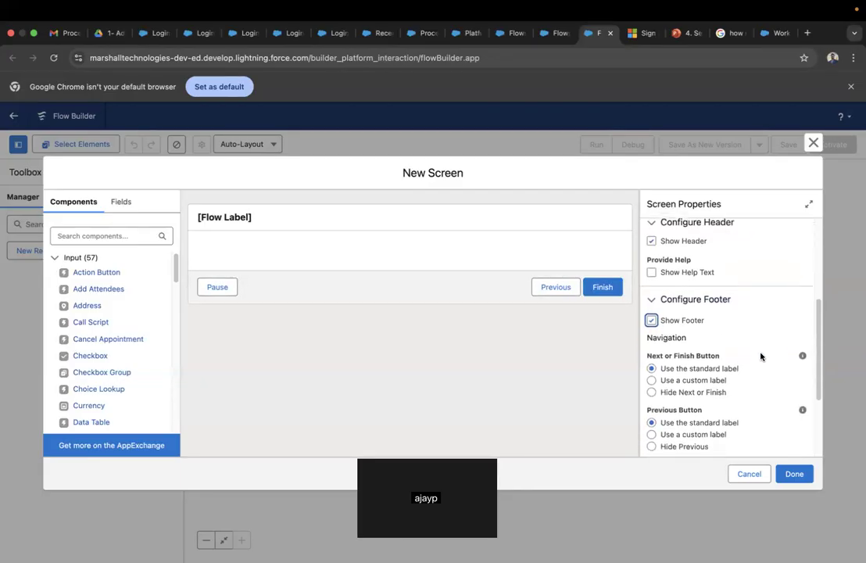
scroll(760, 356, down, 1)
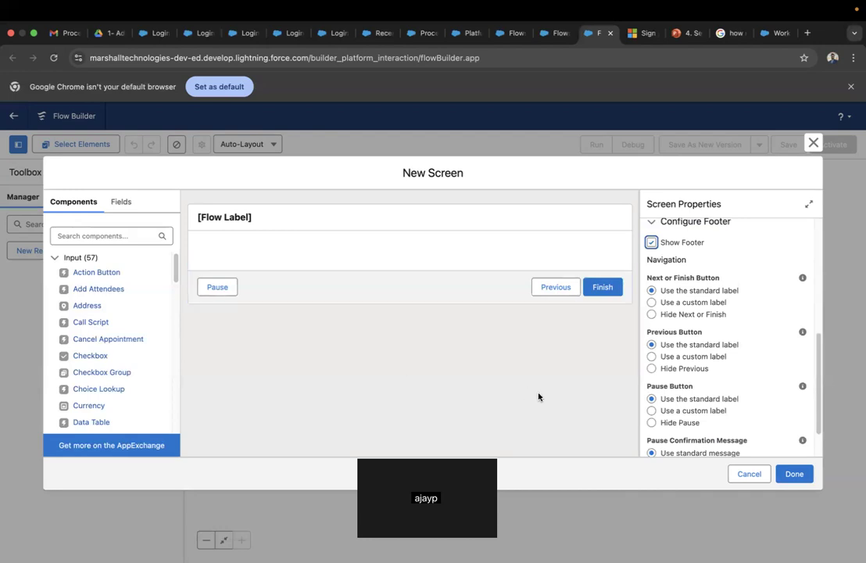
- Set the Pause Button to Hide Pause and expand Select Screen Actions
click(652, 422)
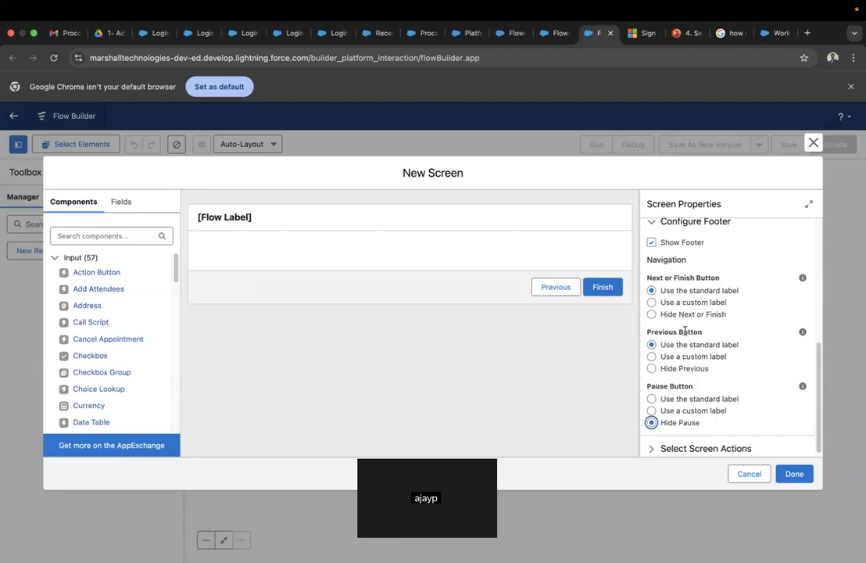
scroll(729, 383, down, 1)
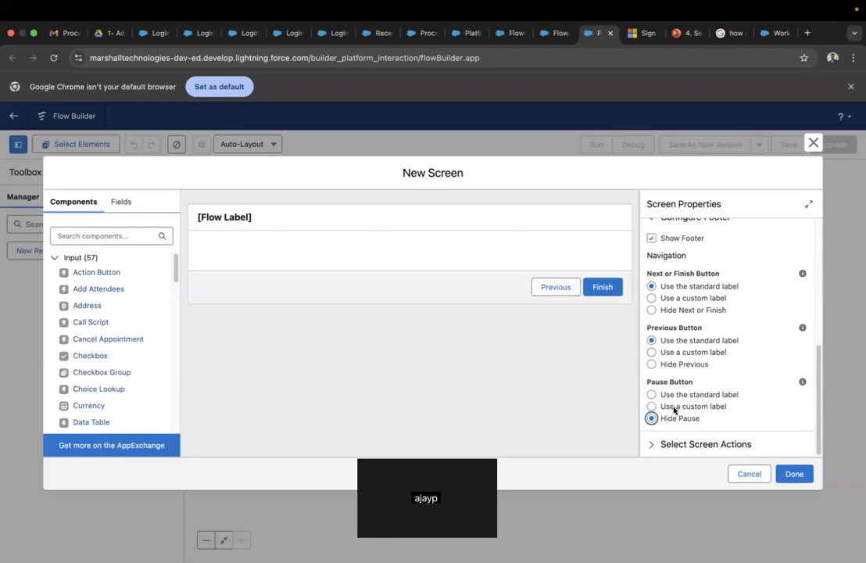
click(650, 448)
scroll(707, 412, down, 2)
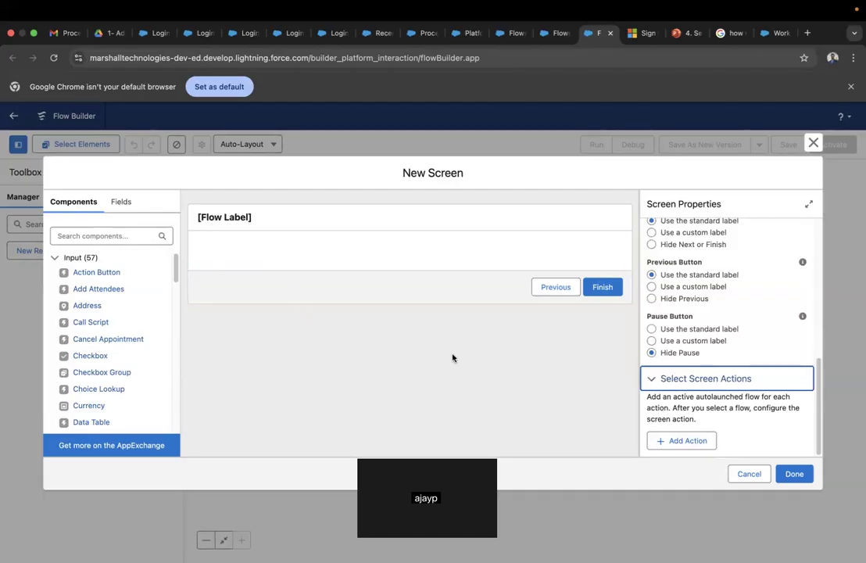
click(687, 442)
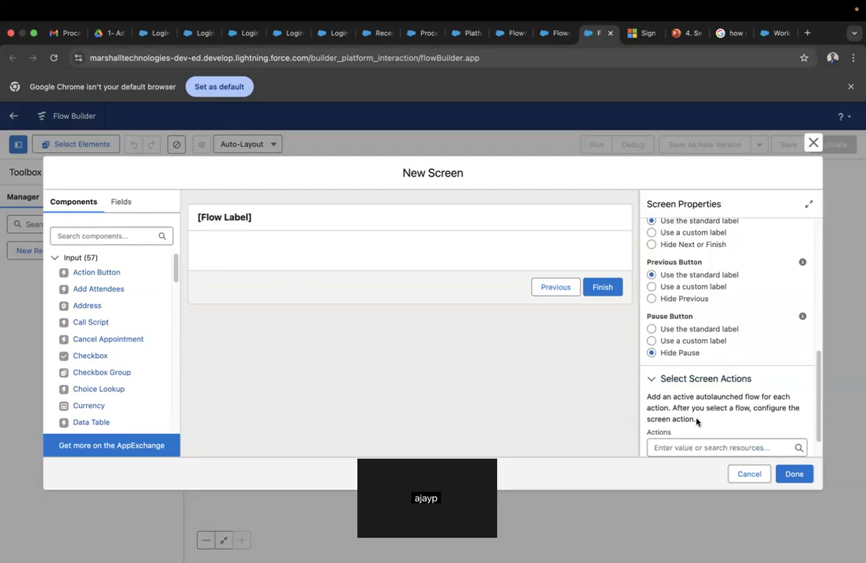
scroll(698, 415, down, 1)
click(698, 416)
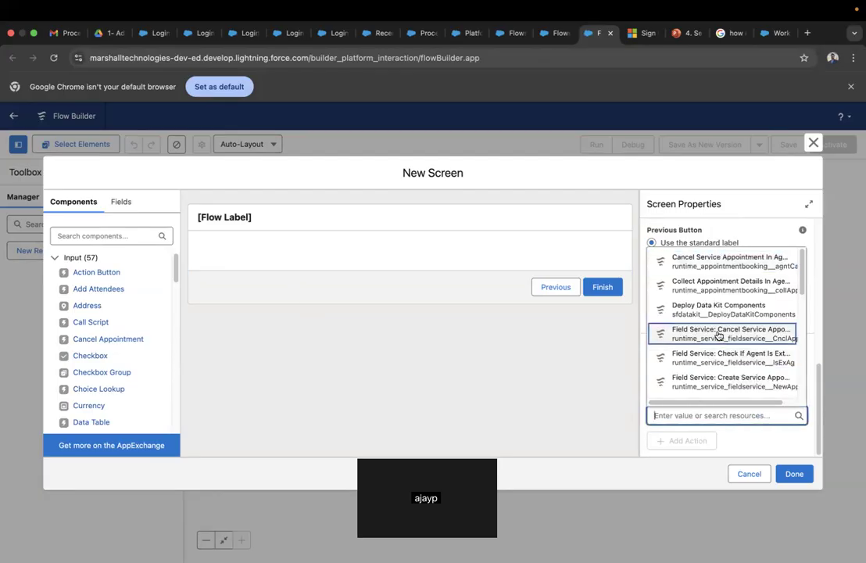
scroll(732, 359, down, 5)
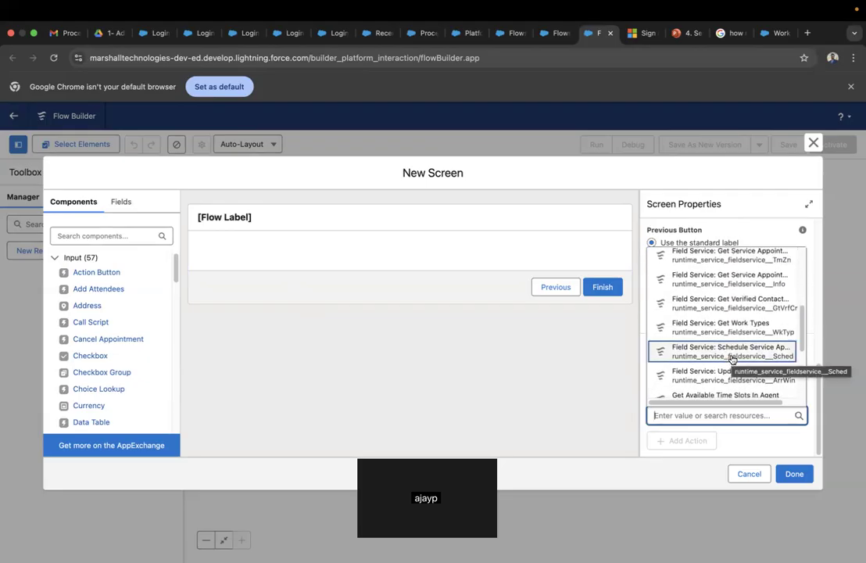
scroll(731, 359, down, 5)
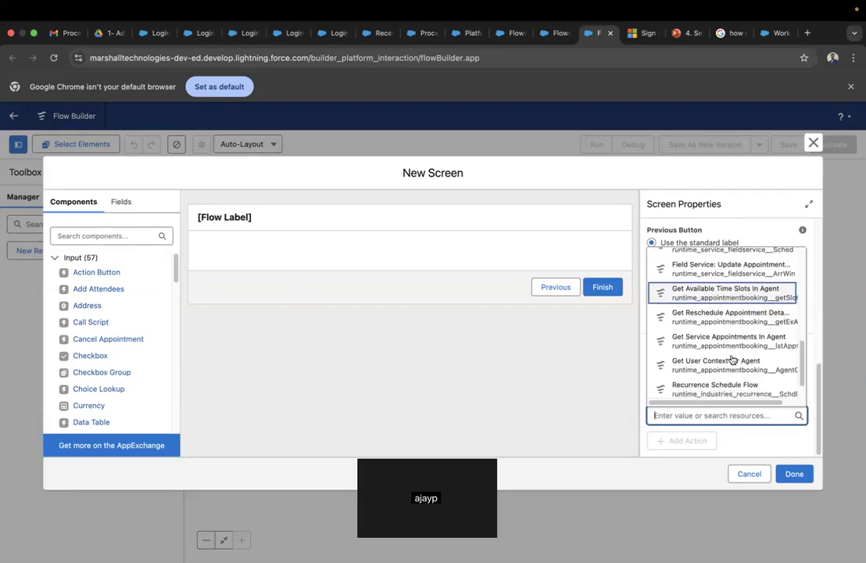
scroll(732, 359, up, 10)
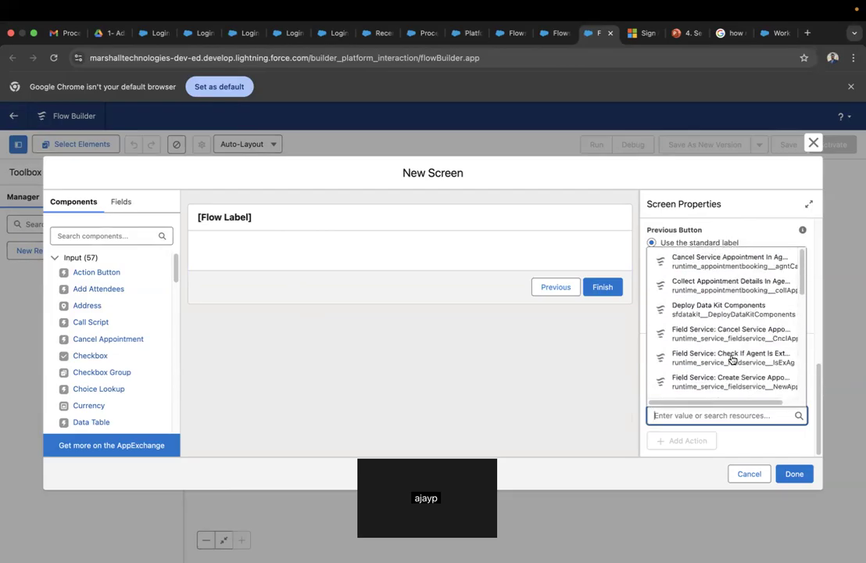
click(734, 445)
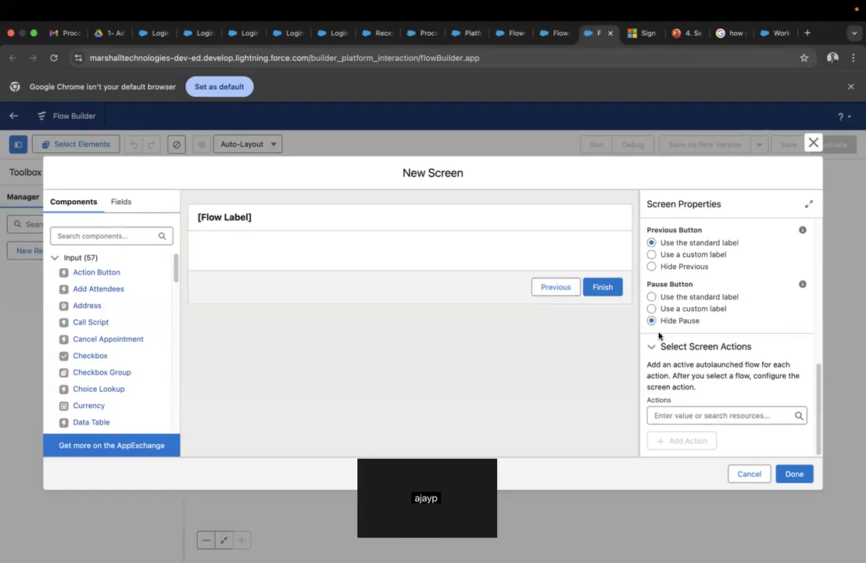
scroll(669, 360, up, 1)
scroll(669, 359, up, 10)
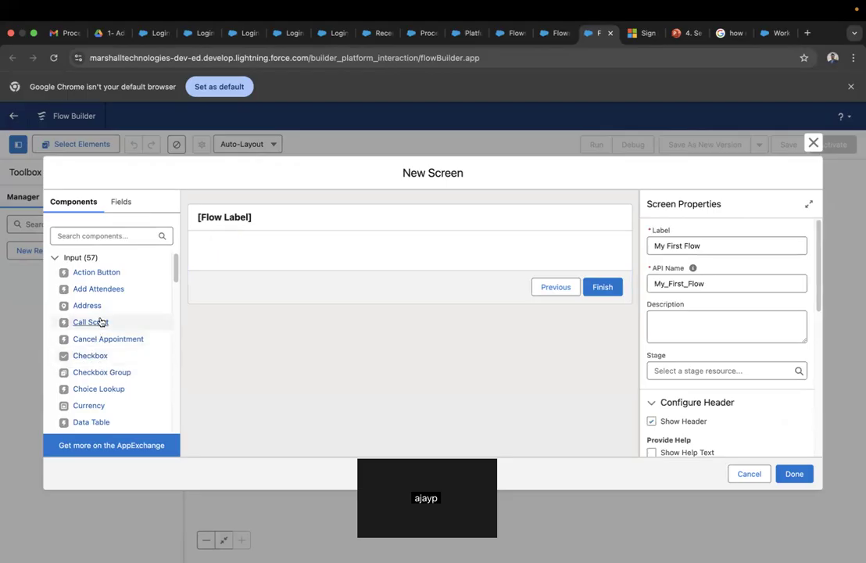
- Drop a Text input onto the screen and label it 'Name', giving the API name Name
scroll(153, 384, down, 8)
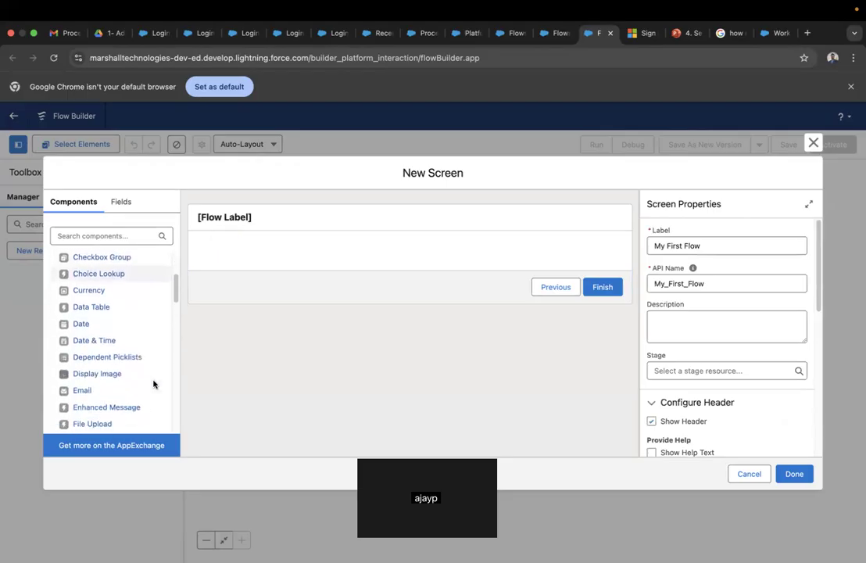
scroll(154, 384, down, 10)
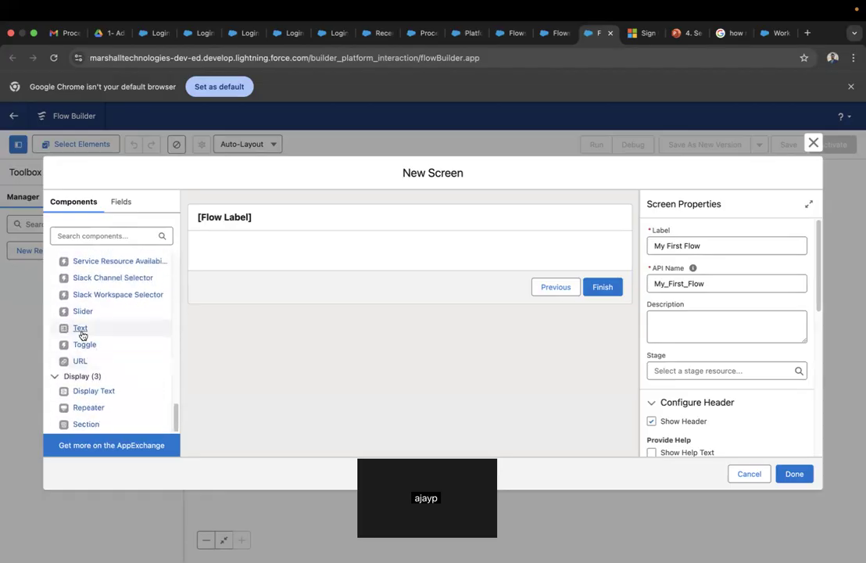
drag(80, 328, 222, 255)
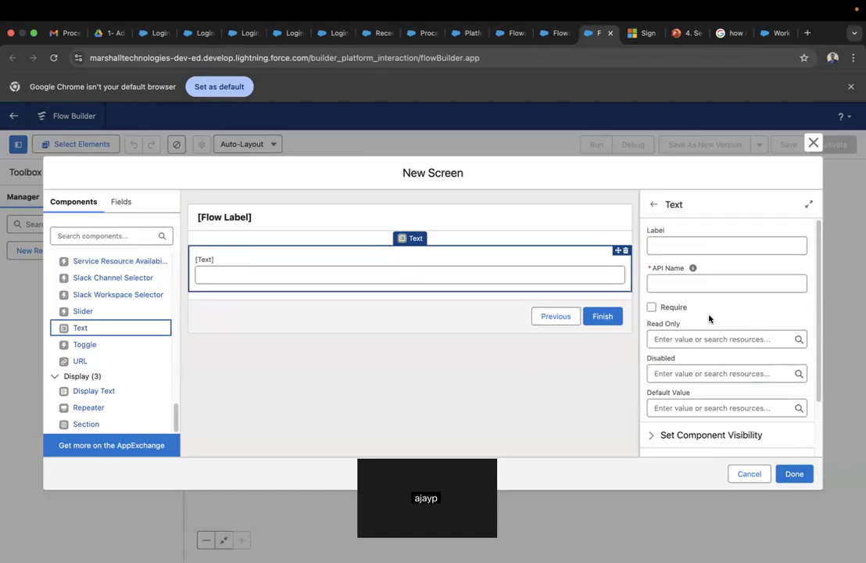
scroll(709, 319, down, 3)
scroll(709, 319, up, 3)
mouse_move(692, 268)
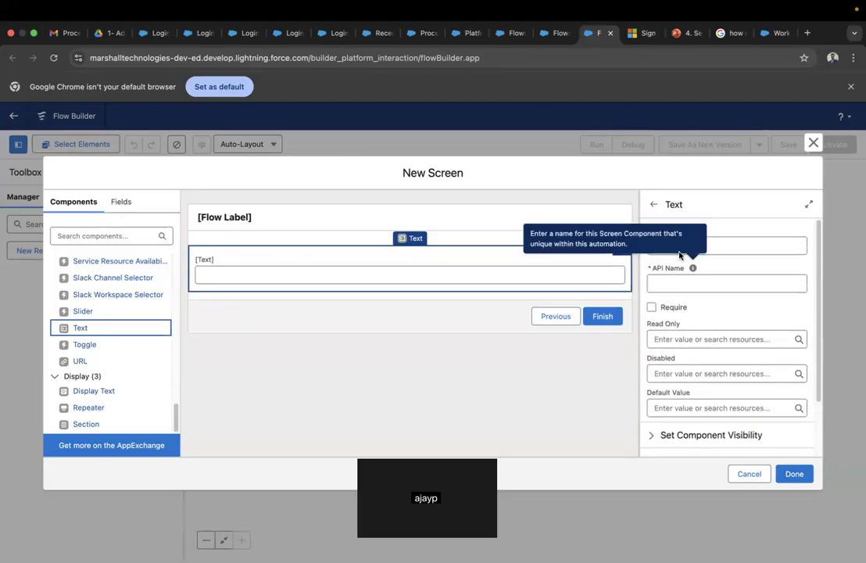
click(719, 248)
text(Name)
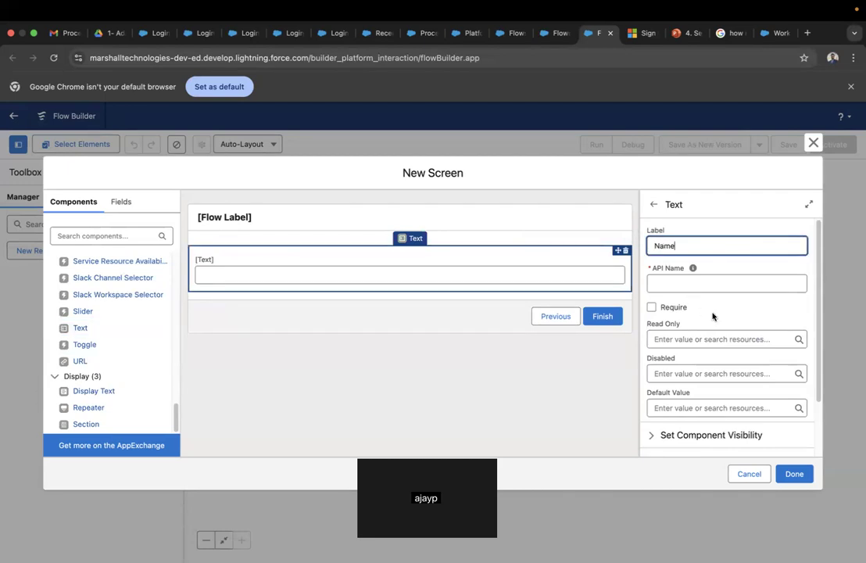
click(712, 316)
scroll(712, 316, down, 1)
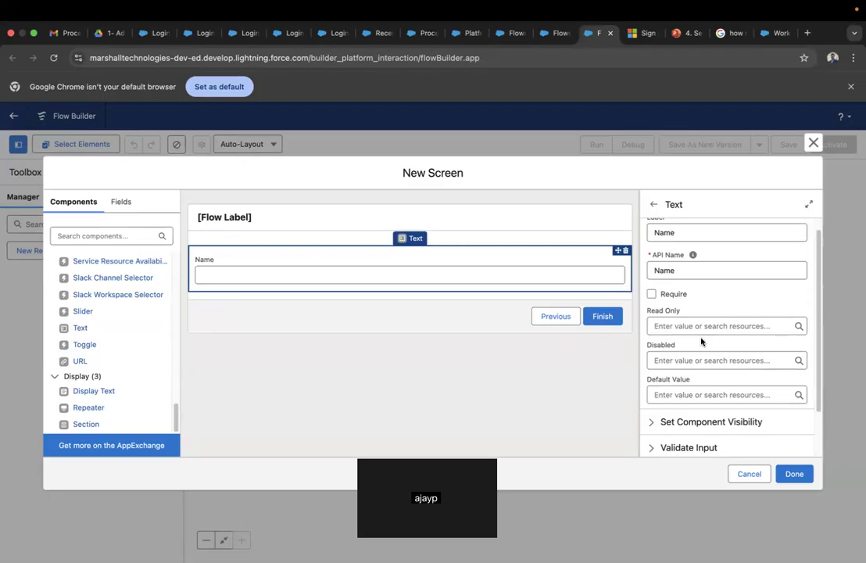
- Expand the Name input's Visibility, Validate Input, Provide Help and Advanced sections, then click Done
scroll(702, 341, down, 2)
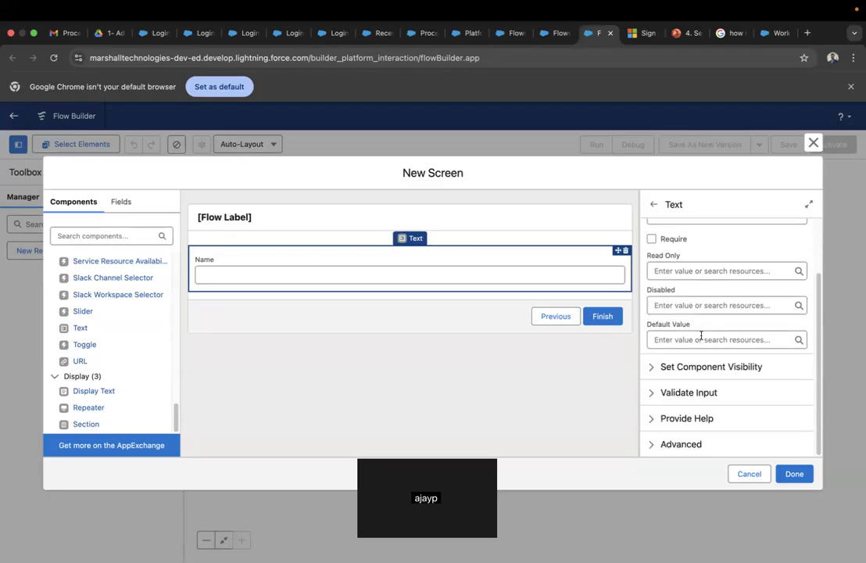
scroll(701, 334, up, 3)
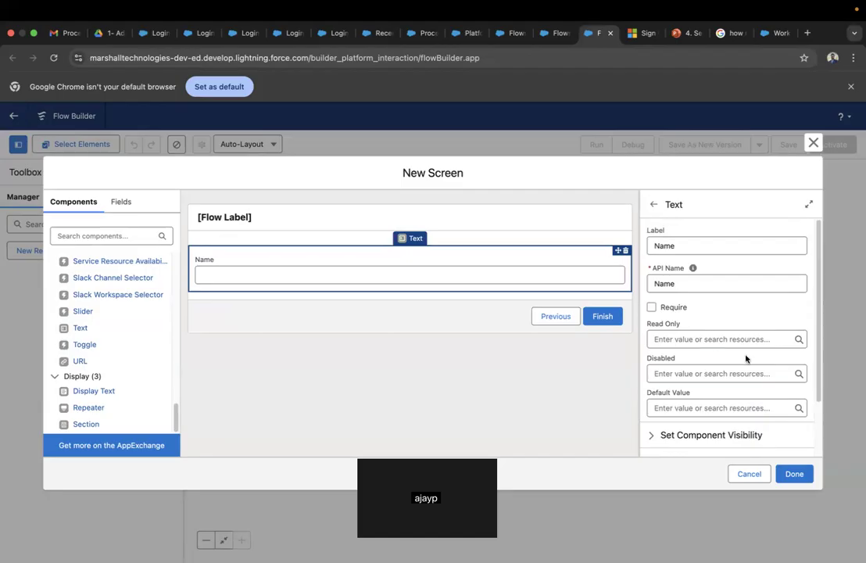
scroll(696, 404, down, 2)
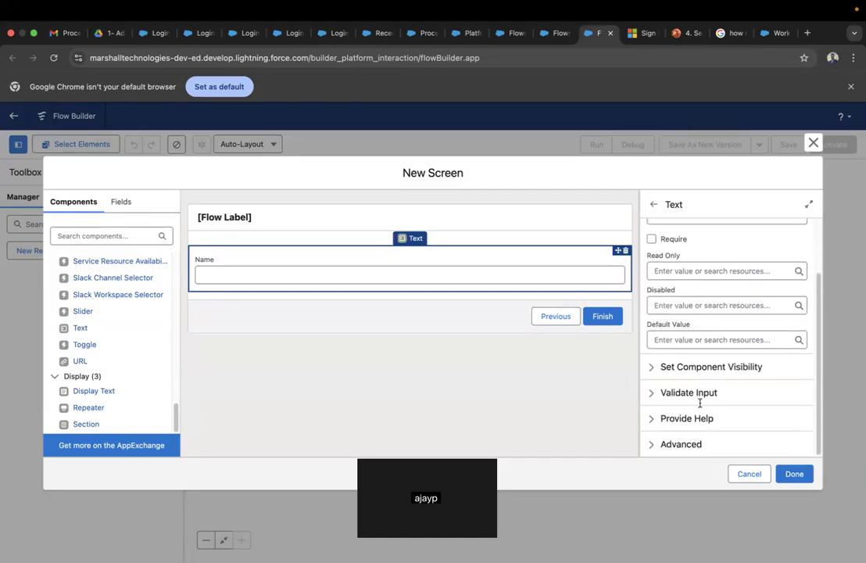
click(651, 367)
scroll(686, 356, down, 1)
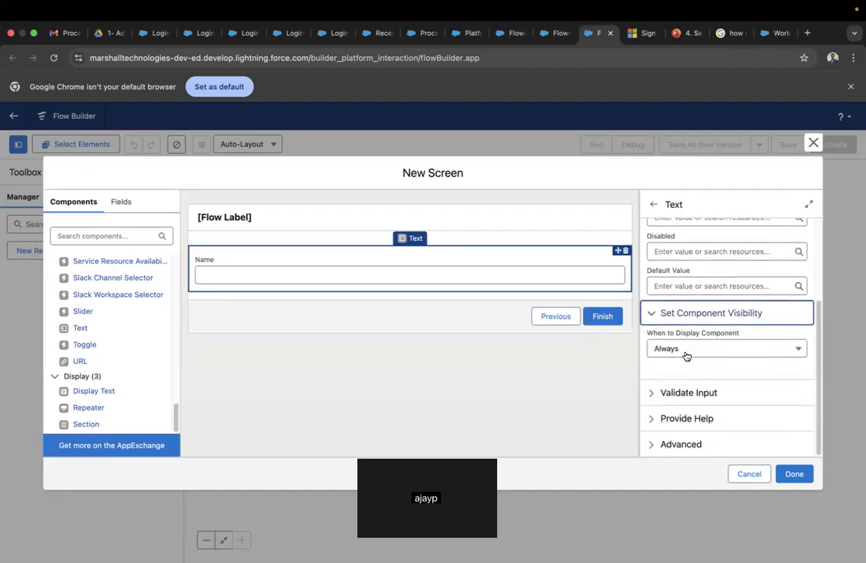
click(657, 393)
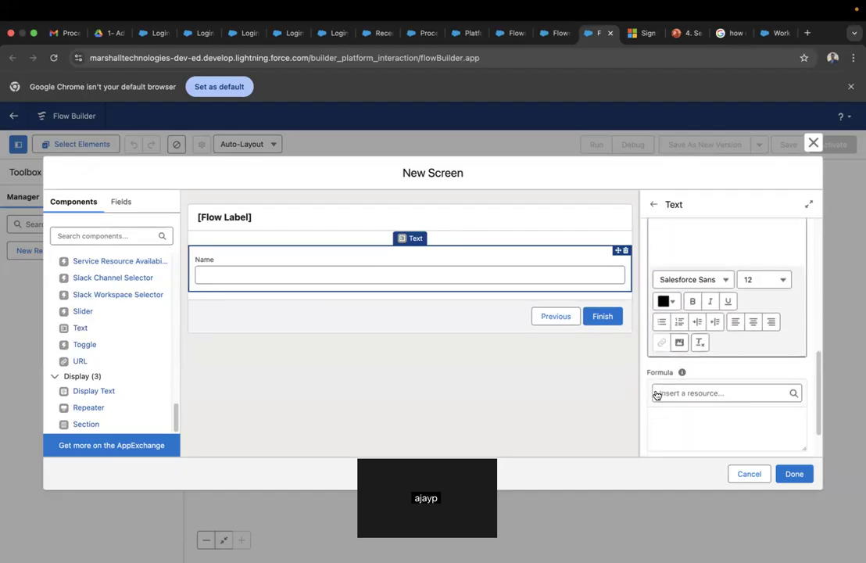
scroll(655, 390, down, 2)
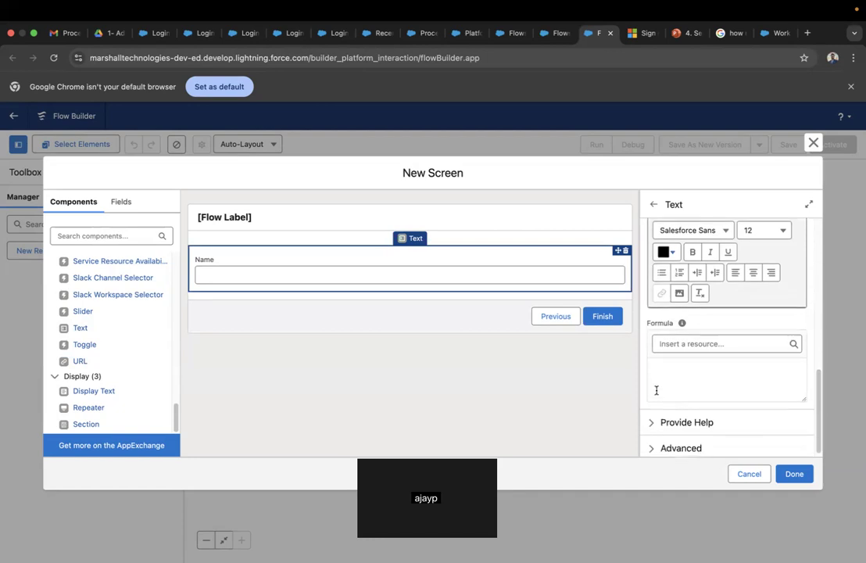
click(651, 419)
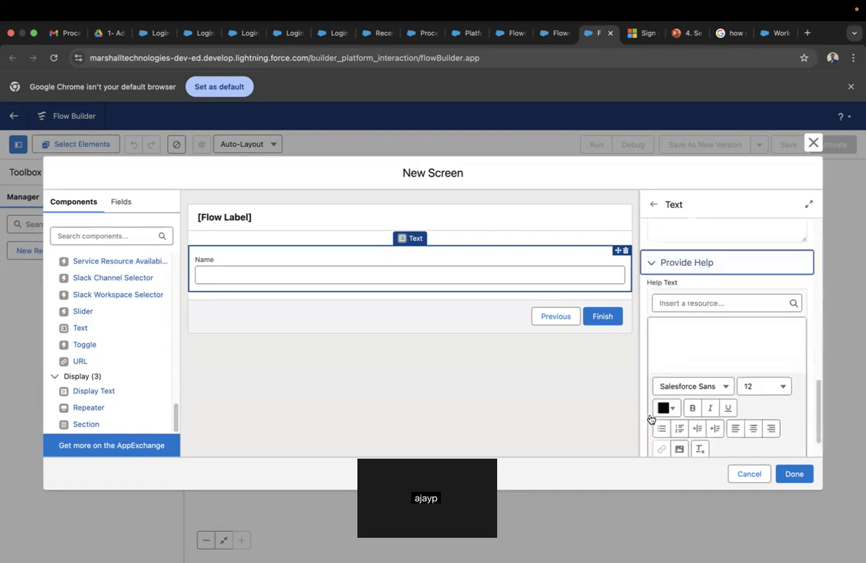
click(651, 442)
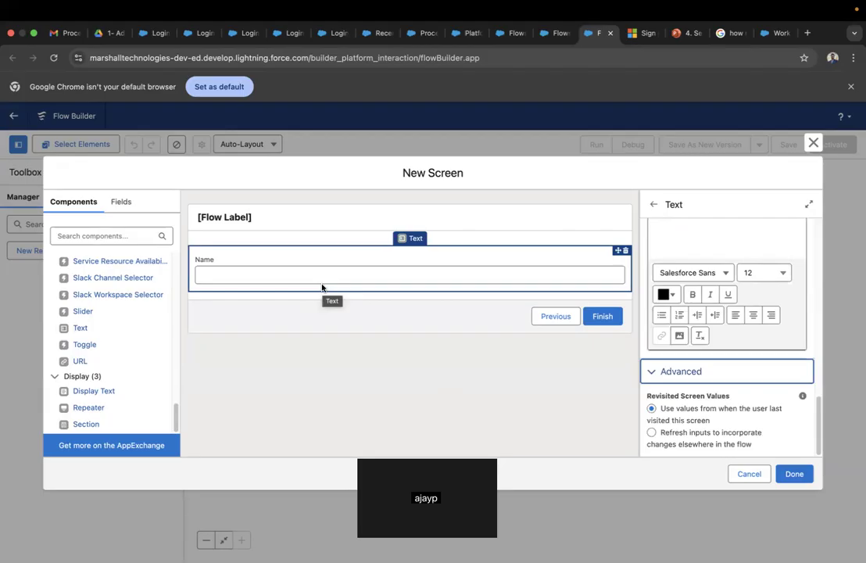
click(801, 483)
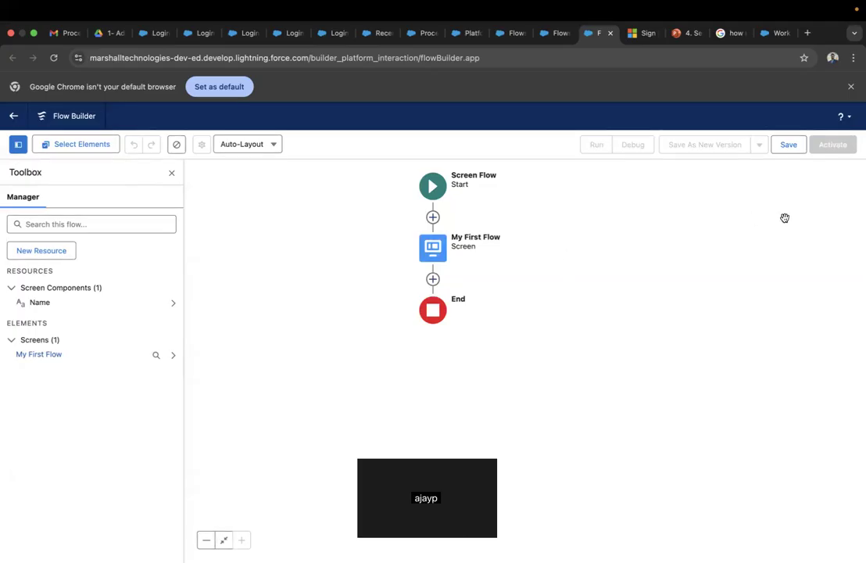
- Save the flow with label 'My first Screen Flow' and API name My_first_Screen_Flow
click(788, 146)
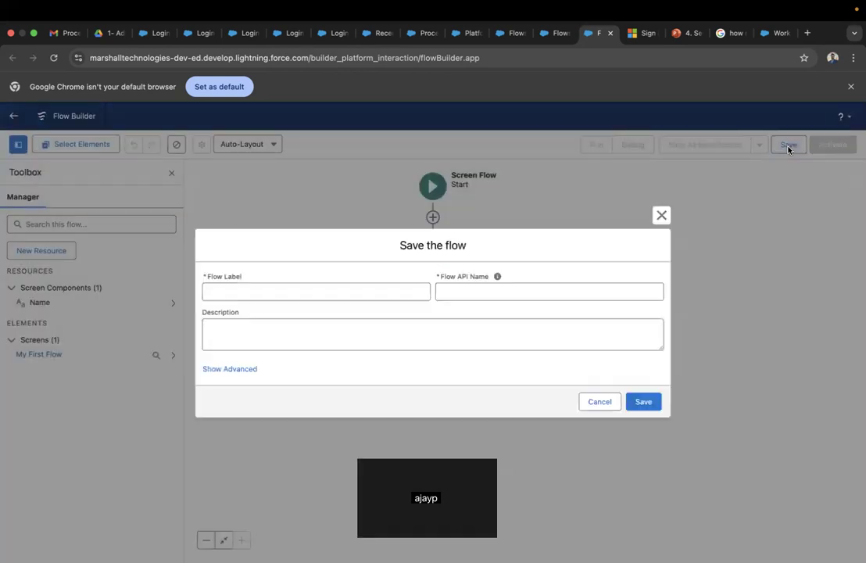
click(661, 219)
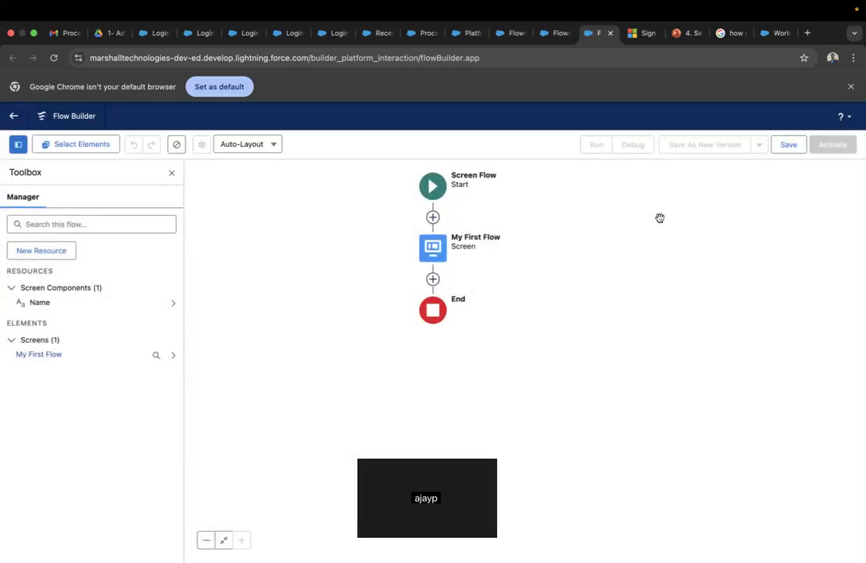
click(789, 147)
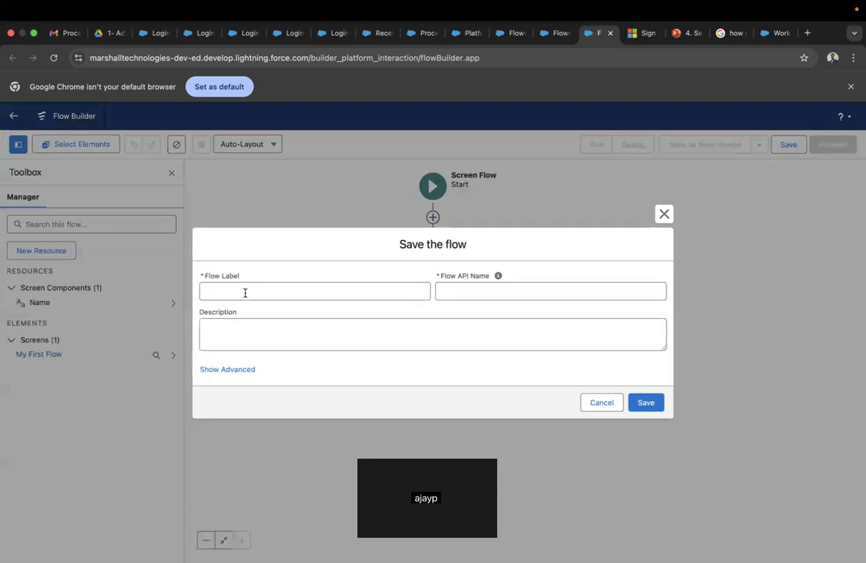
click(245, 293)
text(My first Screen Flow)
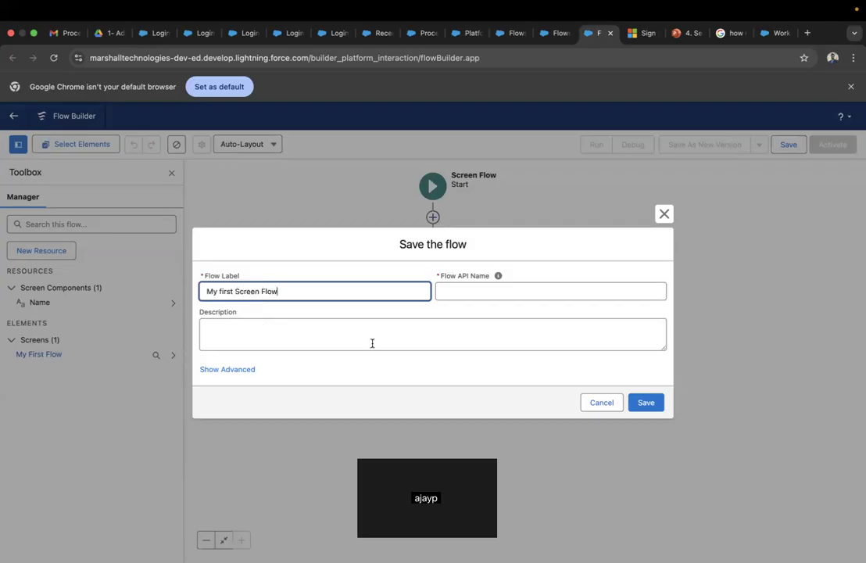
click(388, 346)
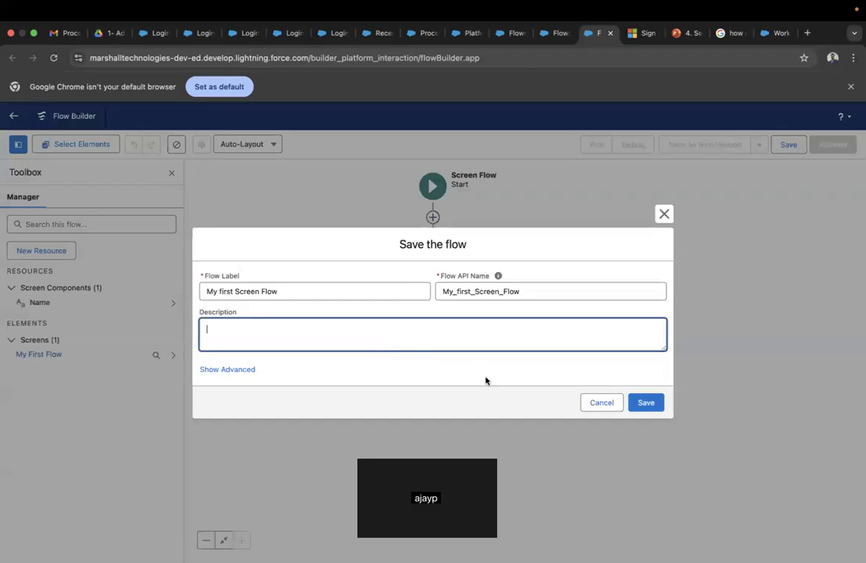
click(647, 401)
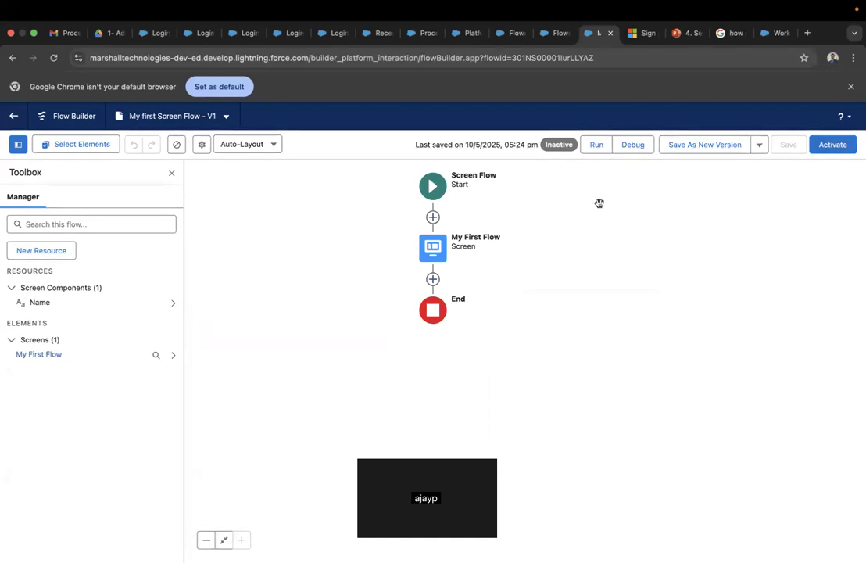
- Run the flow, enter a person's name in the Name field, finish, and return to Flow Builder
click(596, 145)
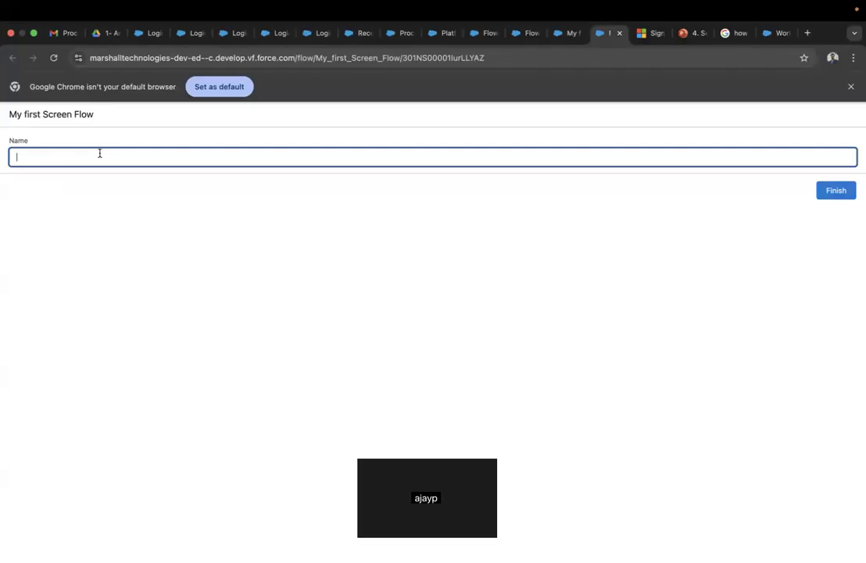
click(822, 190)
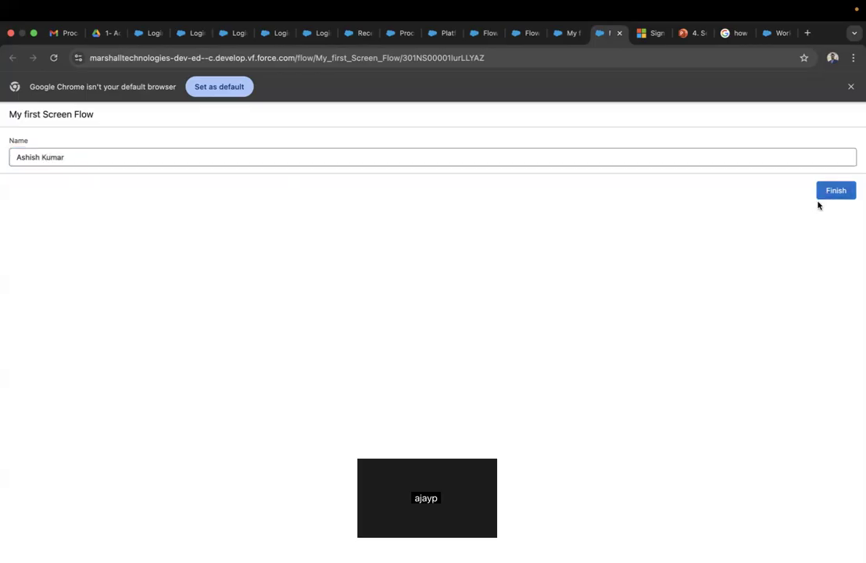
click(837, 195)
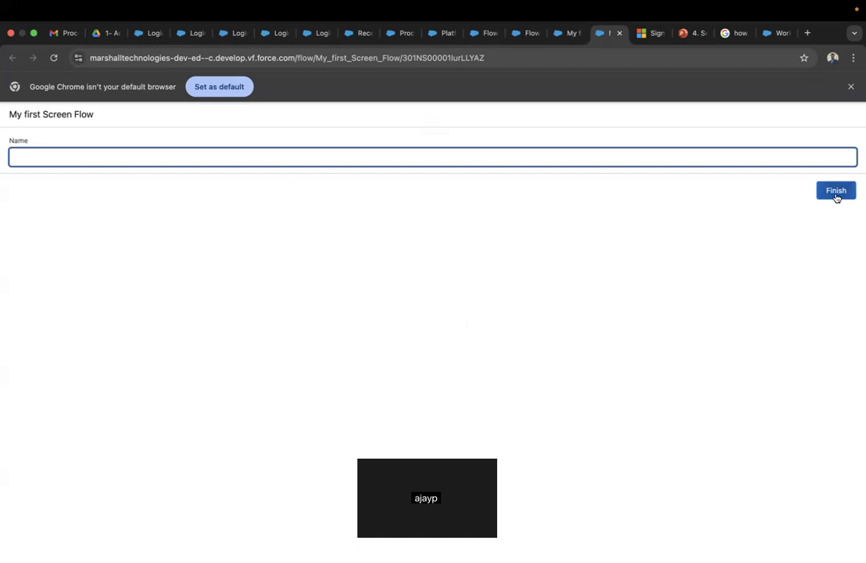
click(564, 35)
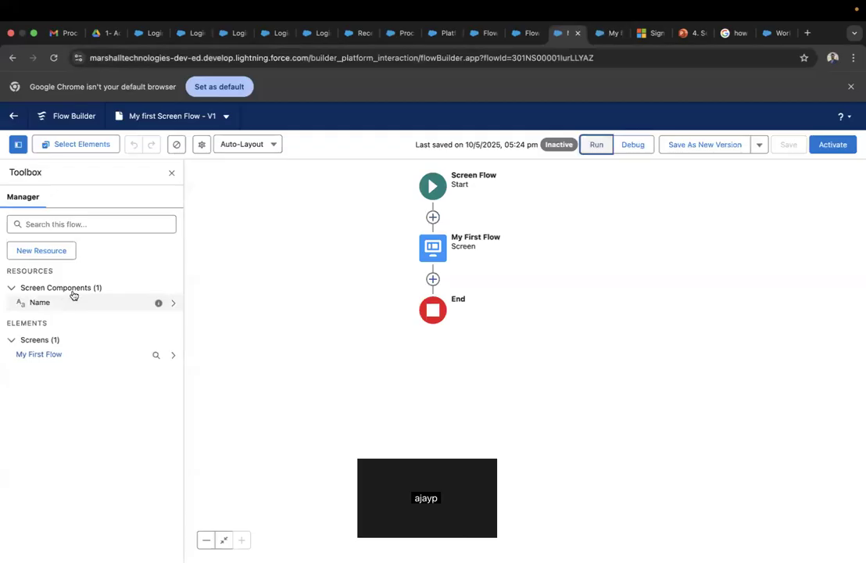
- Add an Assignment element below the My First Flow screen, then begin a new resource
click(433, 280)
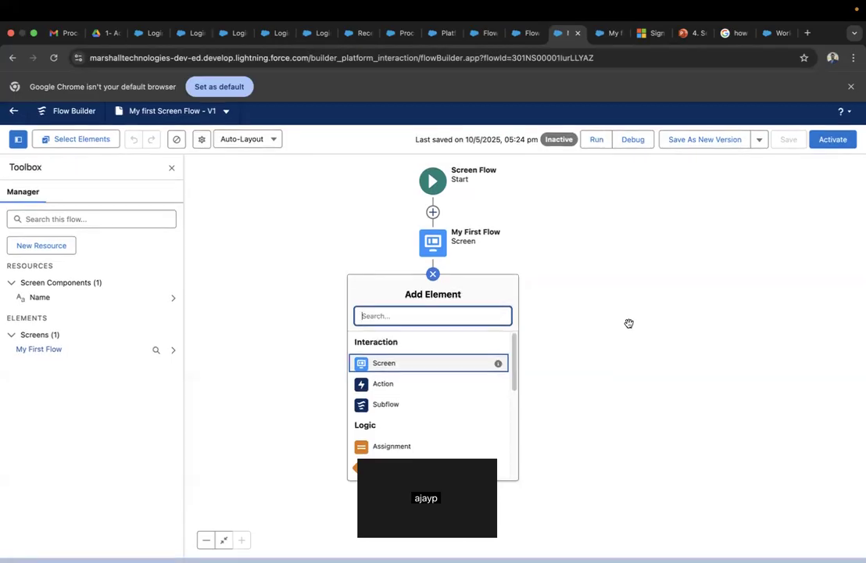
scroll(495, 405, down, 2)
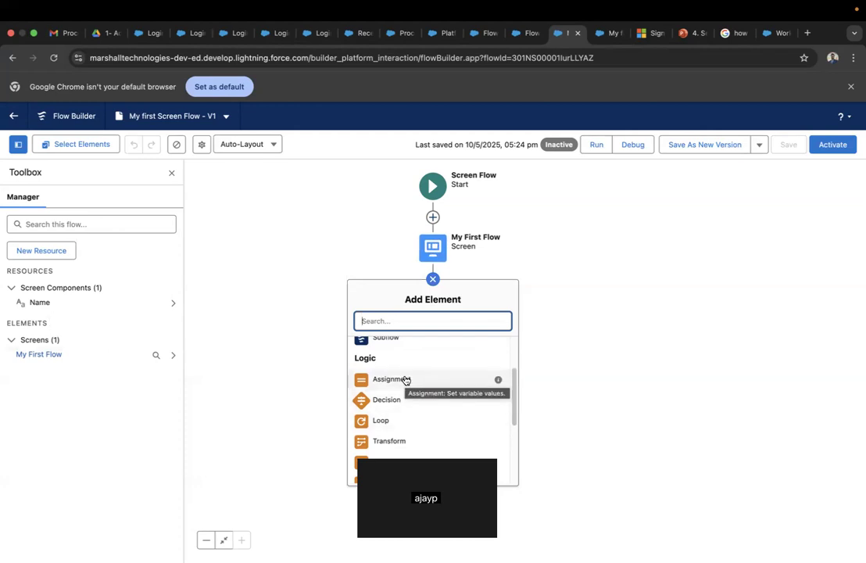
click(670, 313)
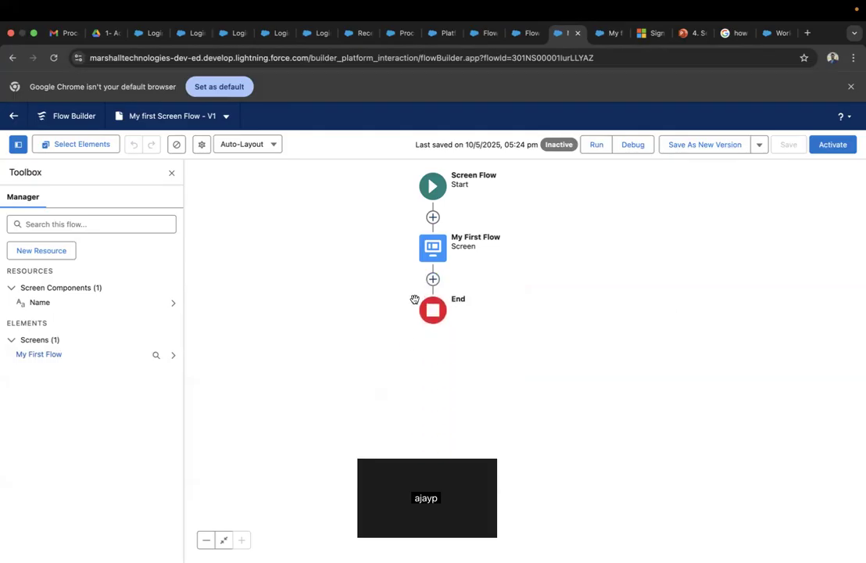
click(434, 281)
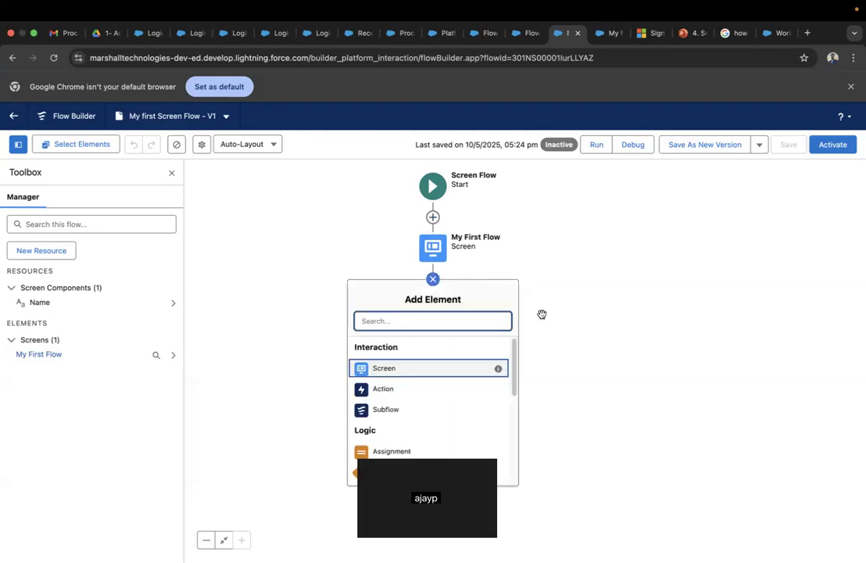
scroll(426, 400, down, 3)
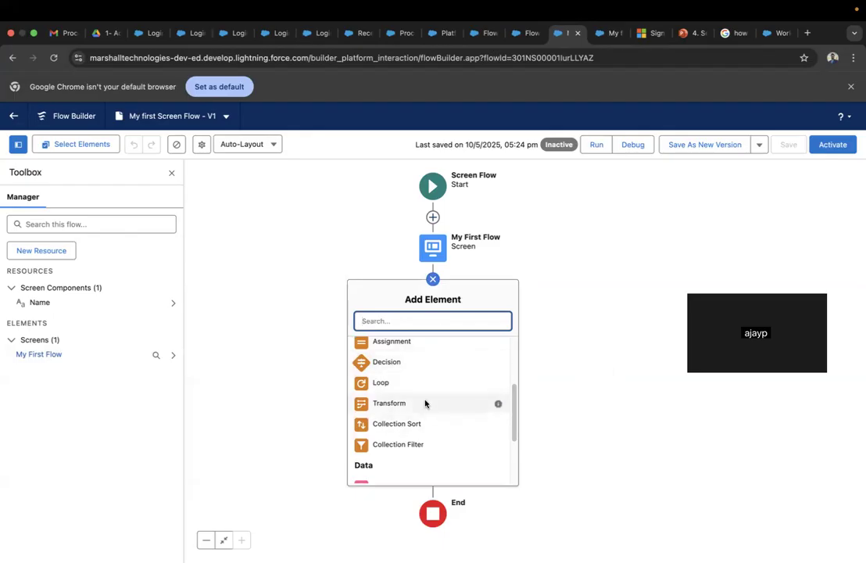
click(392, 341)
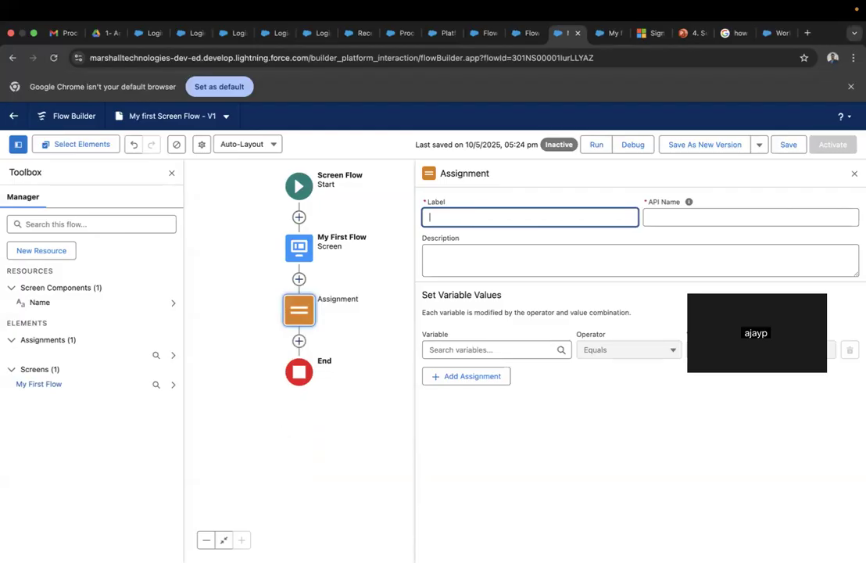
click(52, 253)
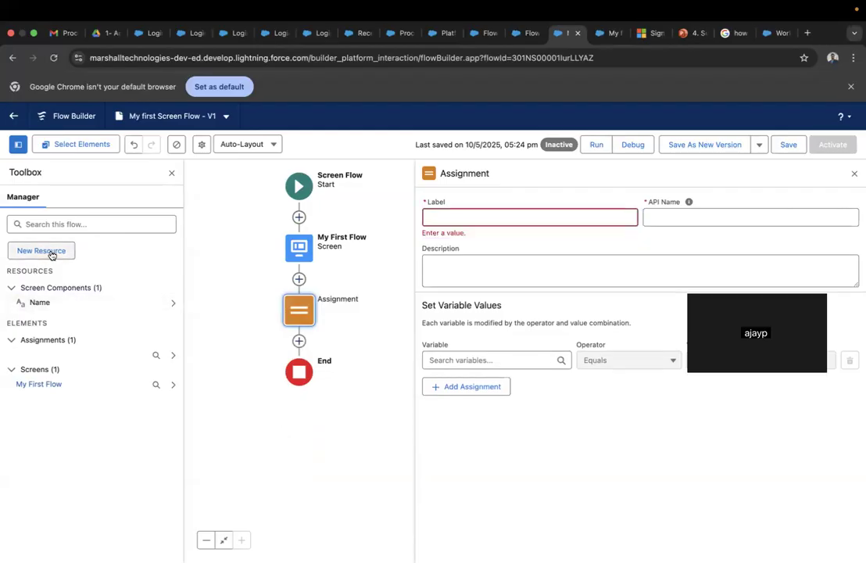
- Add a Variable resource with API name EmployeeName and data type Text
click(378, 283)
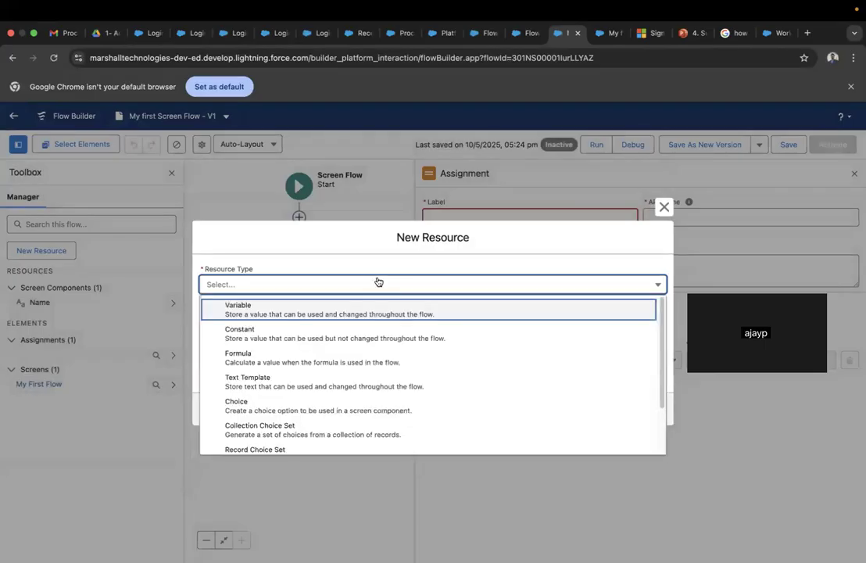
click(316, 309)
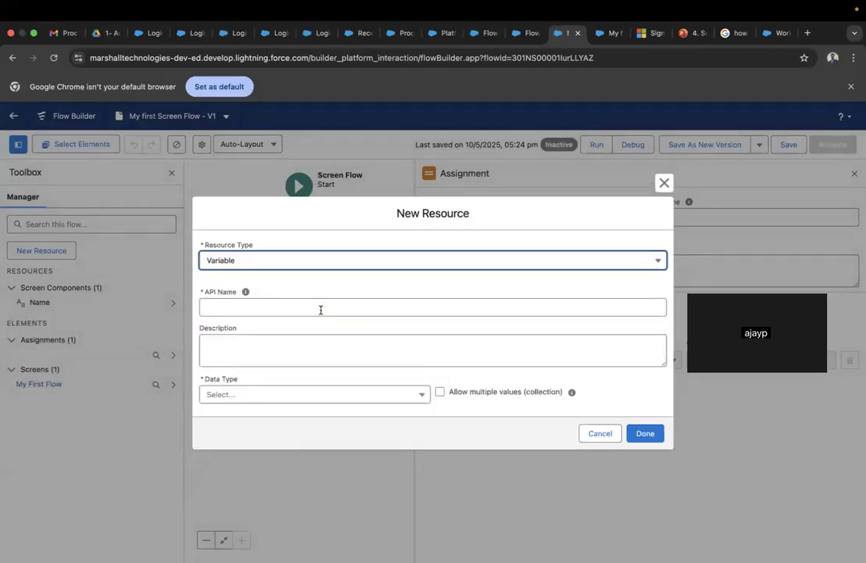
click(317, 312)
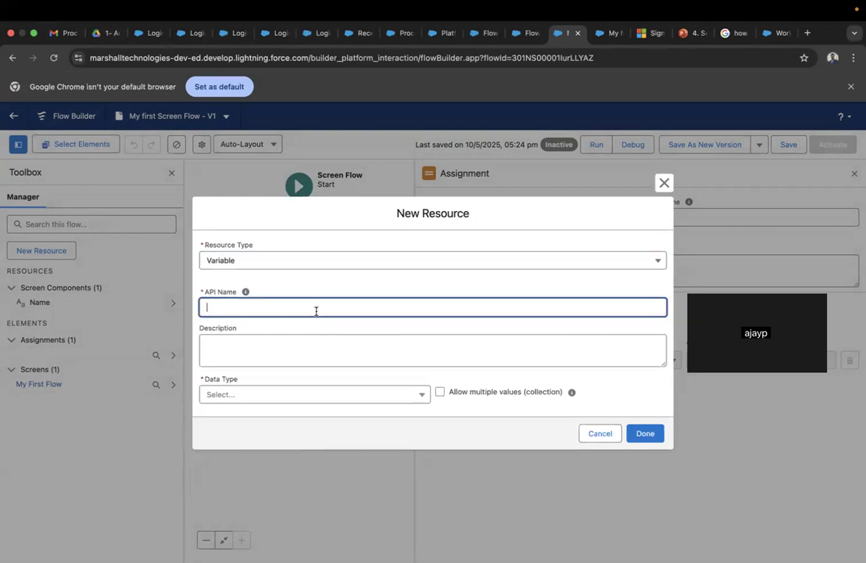
text(Employee Name)
click(285, 402)
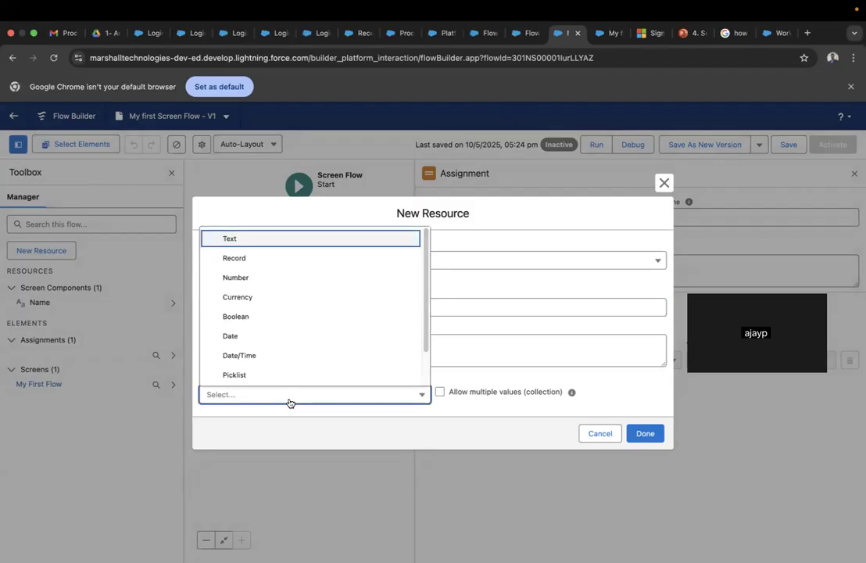
click(295, 242)
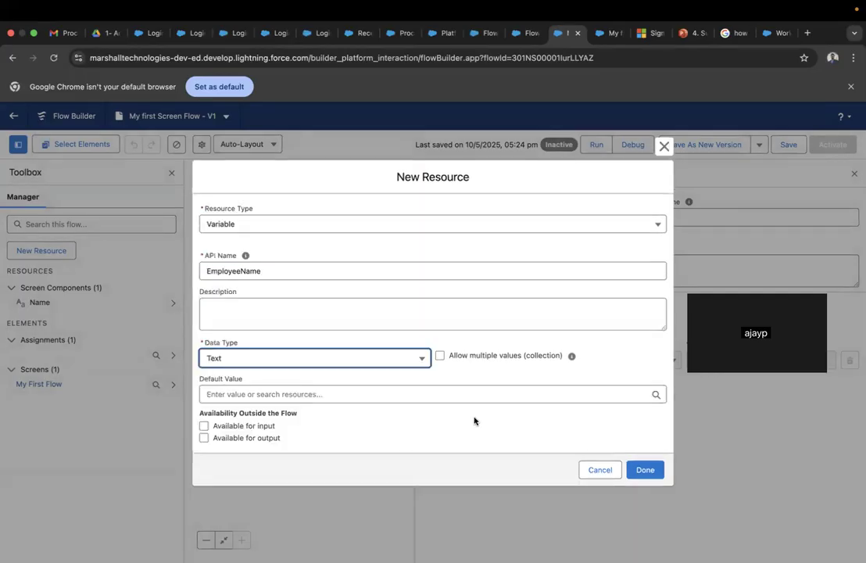
click(645, 469)
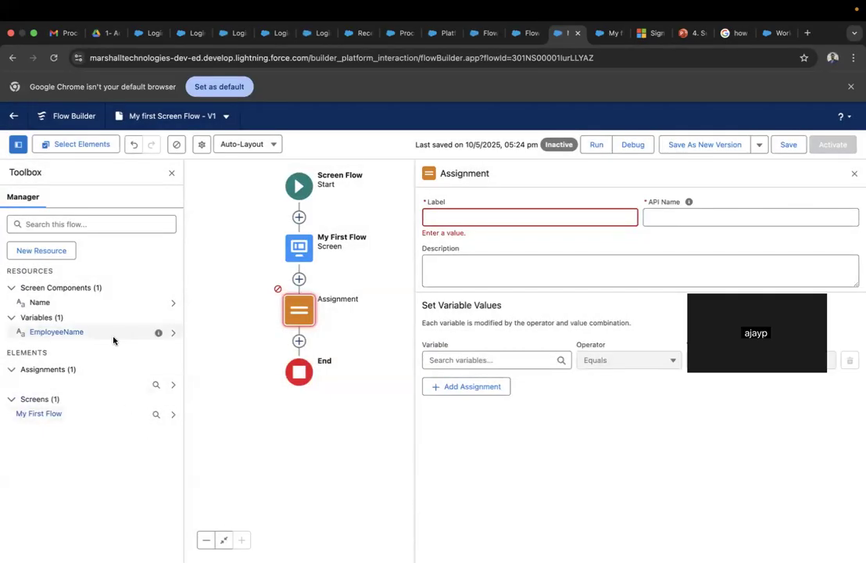
- Label the assignment 'Assign Employee Name'
click(503, 223)
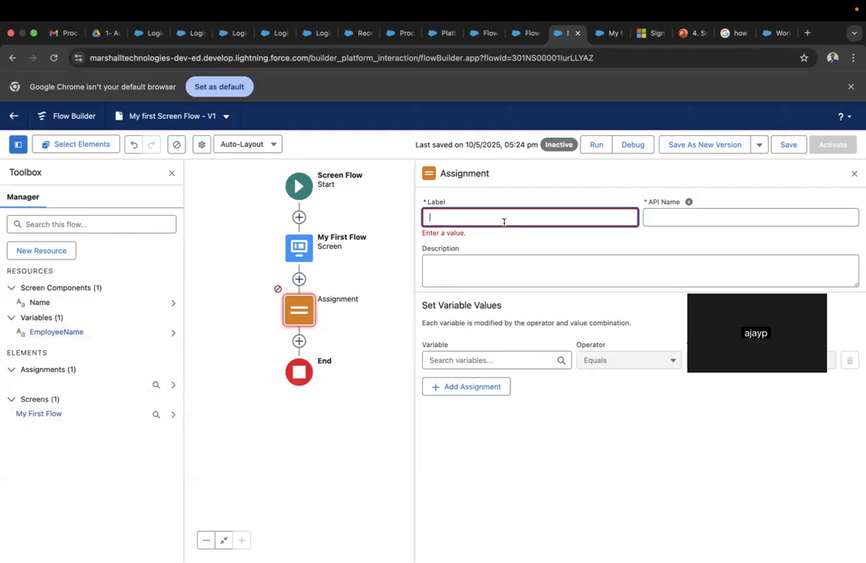
text(AssignmEmployeee Name)
click(550, 418)
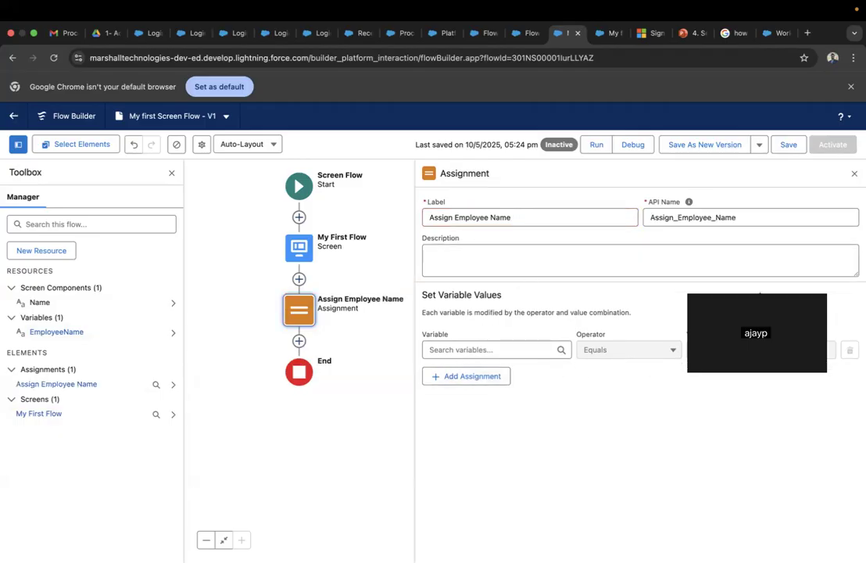
- Set EmployeeName Equals My First Flow > Name and save the flow
click(489, 348)
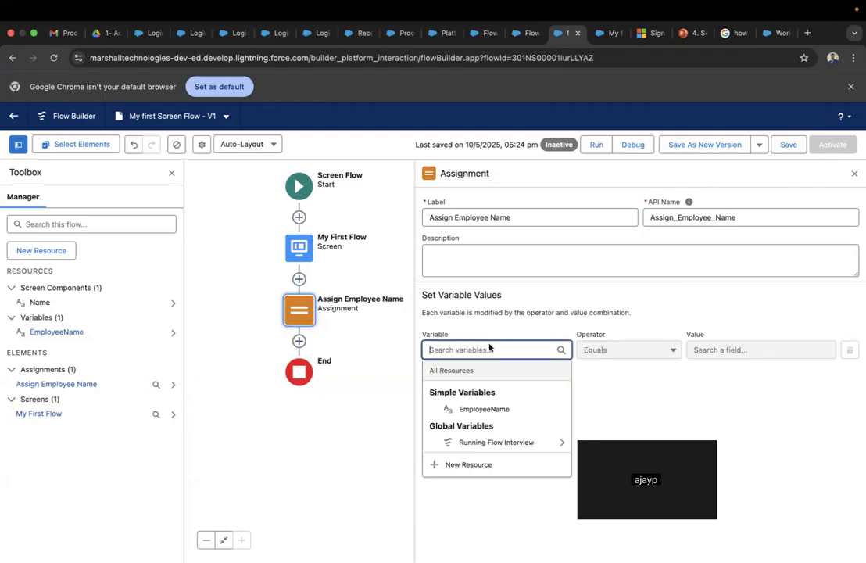
click(480, 410)
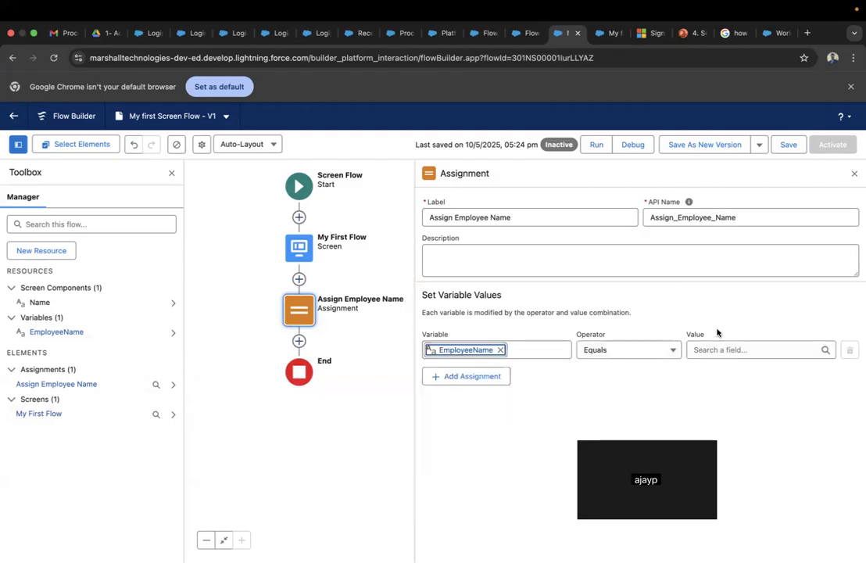
click(737, 349)
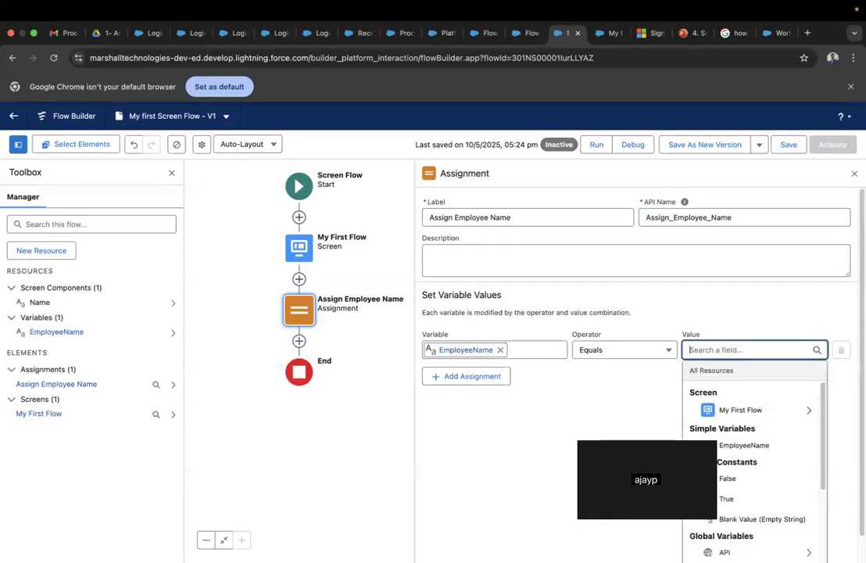
scroll(776, 450, down, 3)
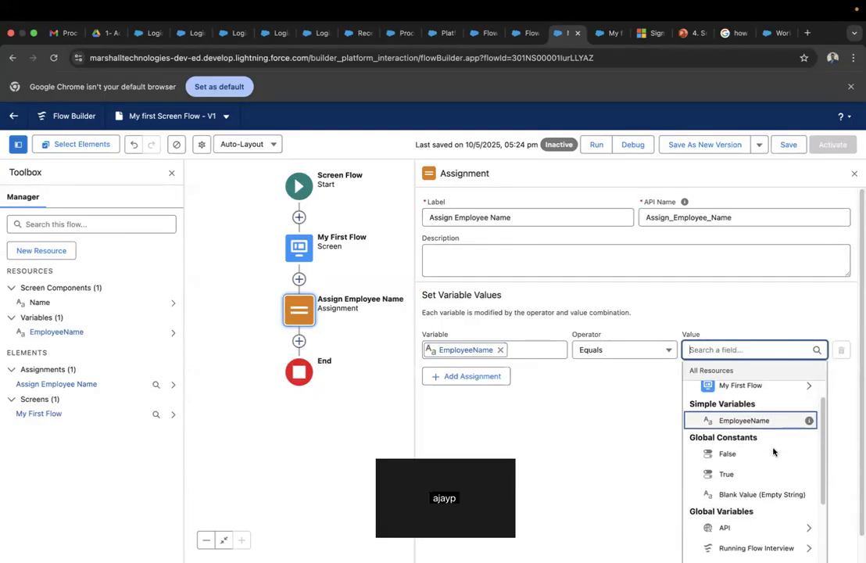
scroll(773, 451, down, 5)
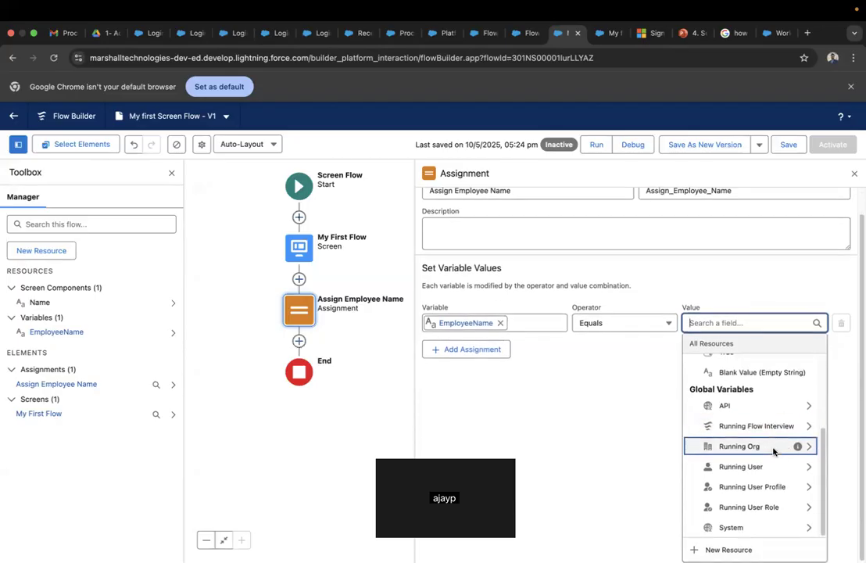
scroll(773, 451, up, 6)
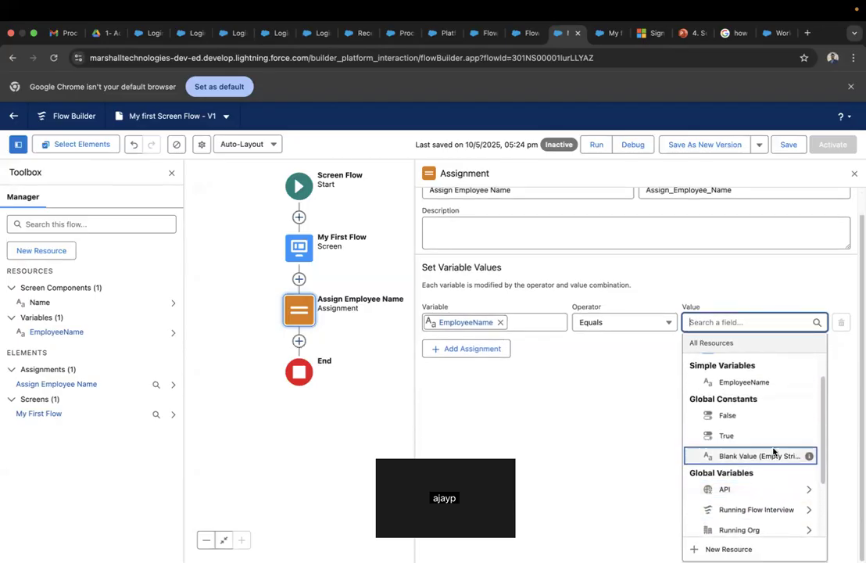
scroll(774, 452, up, 1)
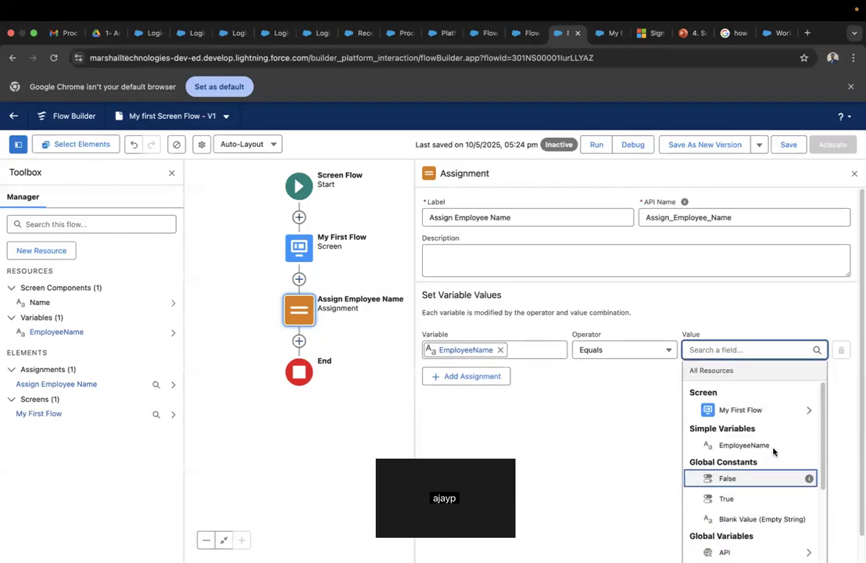
click(809, 410)
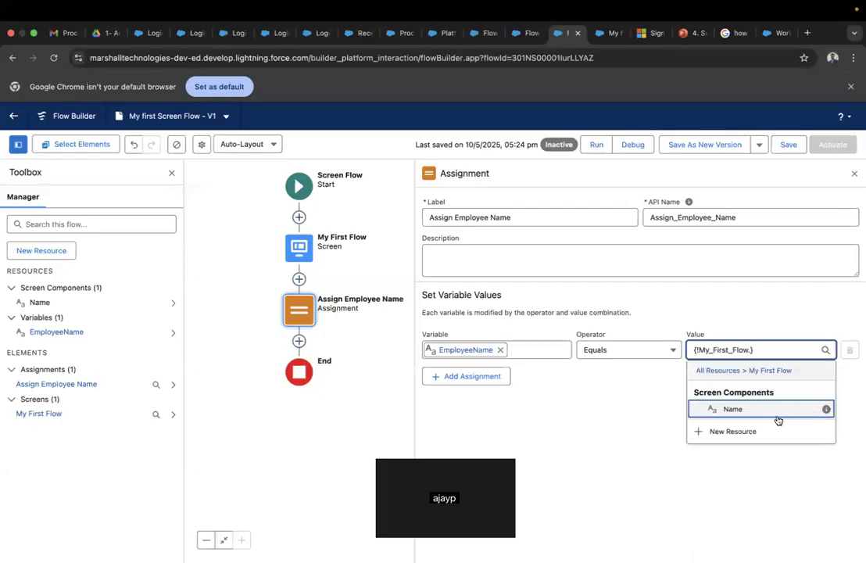
click(735, 409)
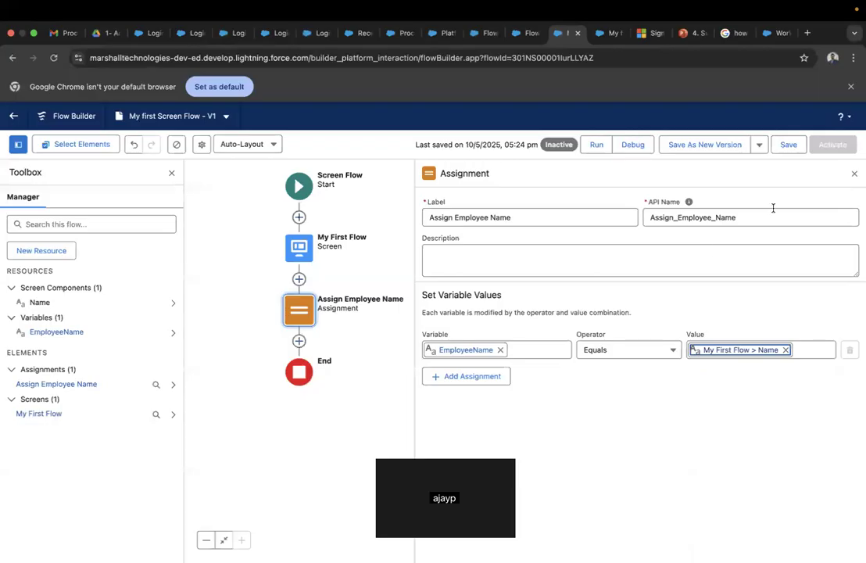
click(791, 145)
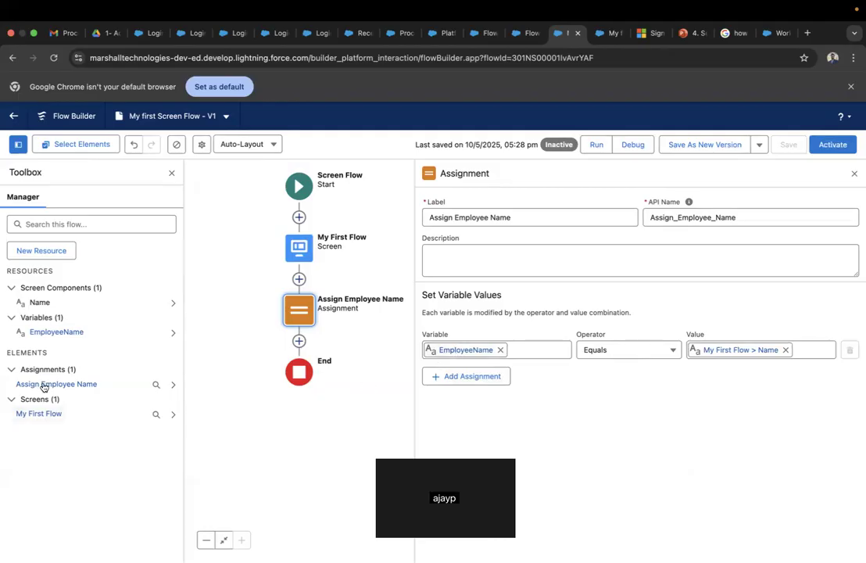
click(299, 342)
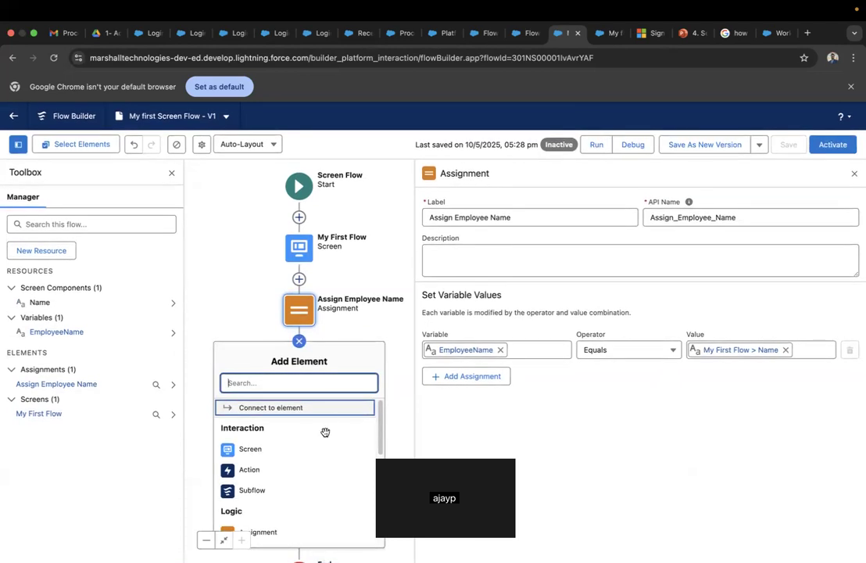
- Add a Create Records element labelled 'Create Employee Record' after the assignment
scroll(327, 426, down, 4)
scroll(326, 434, down, 3)
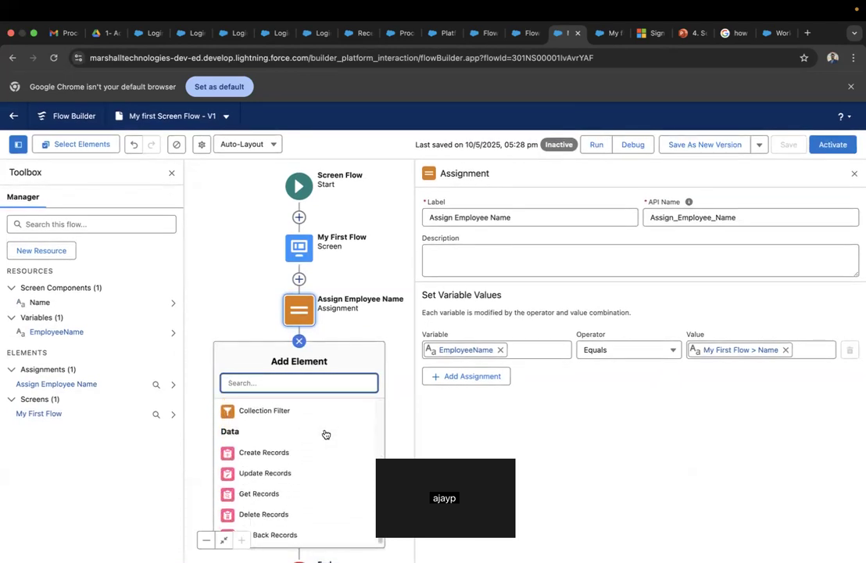
click(263, 452)
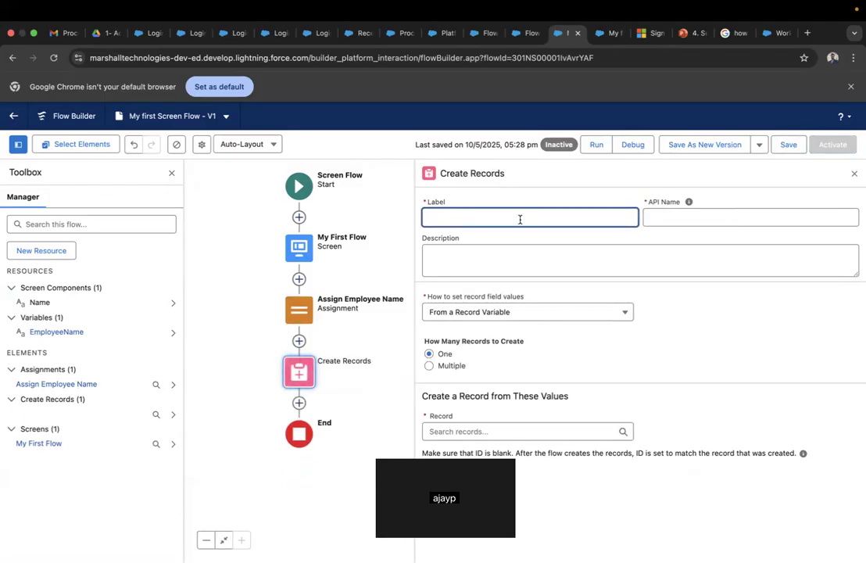
text(Create Employee Record)
click(745, 337)
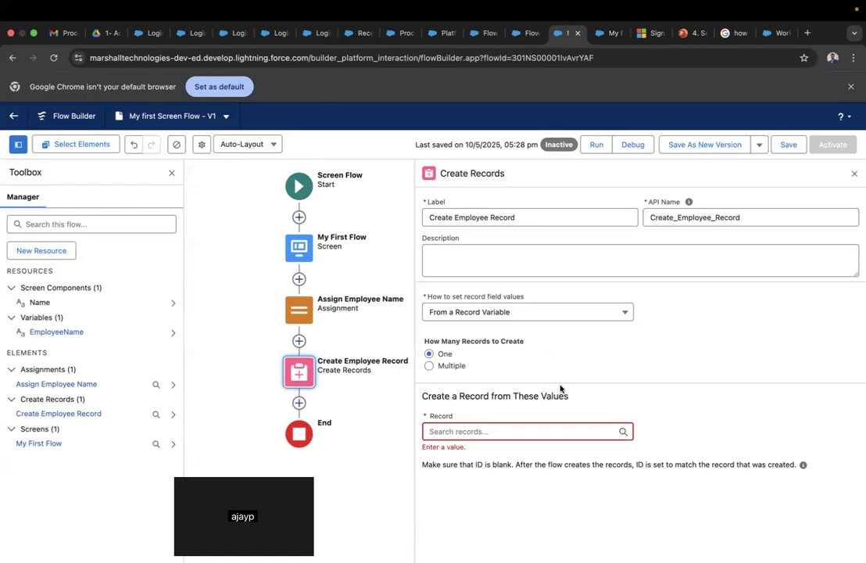
- Set record field values Manually and choose Employee as the object to create
click(617, 313)
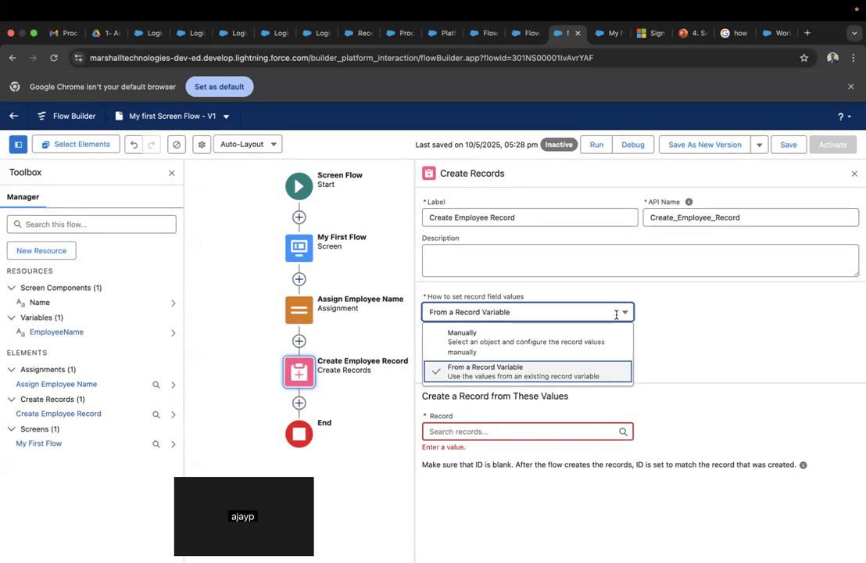
click(564, 342)
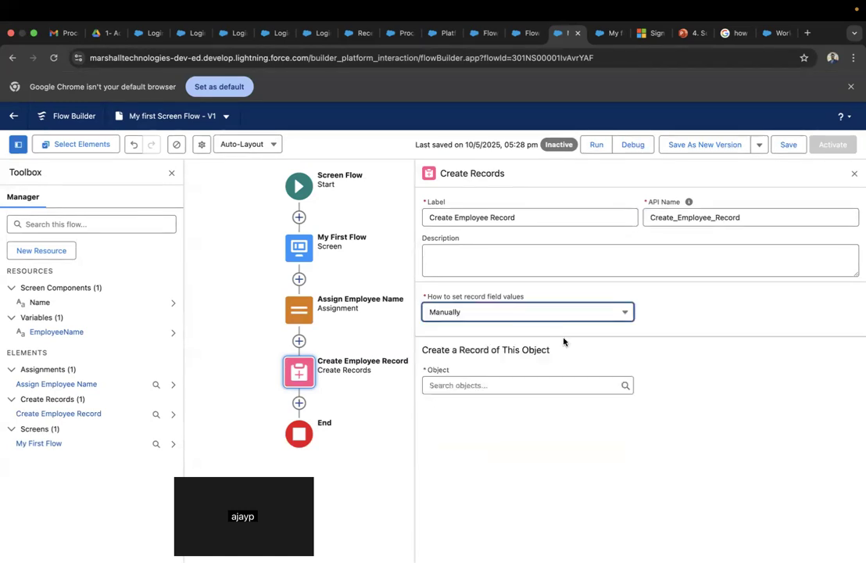
click(505, 387)
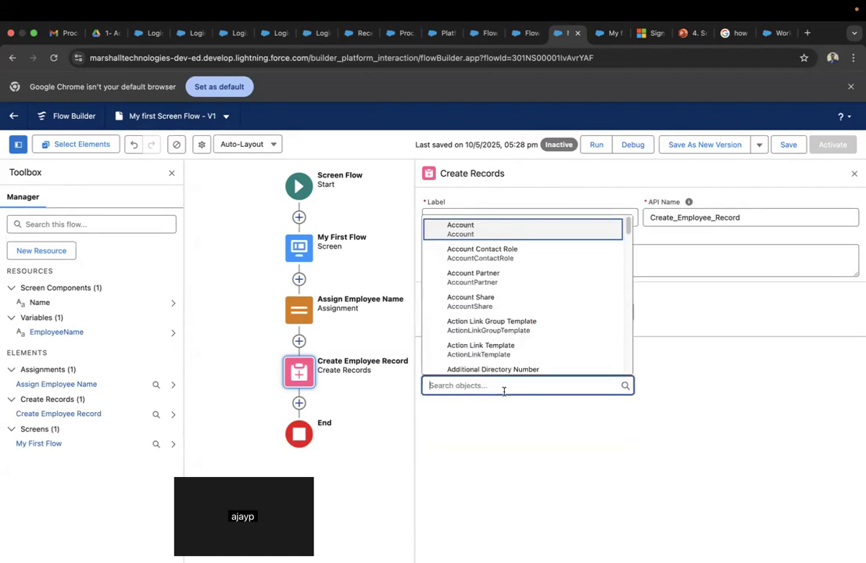
text(Emplo)
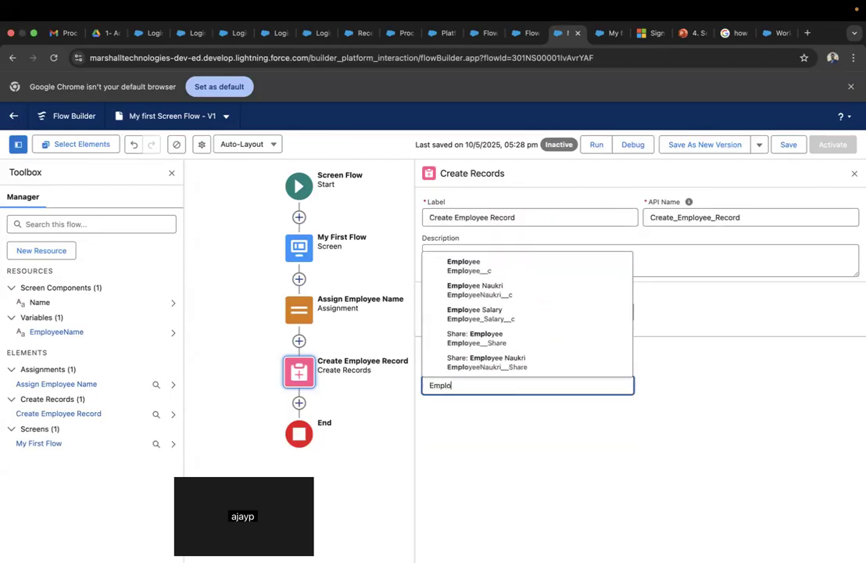
click(538, 266)
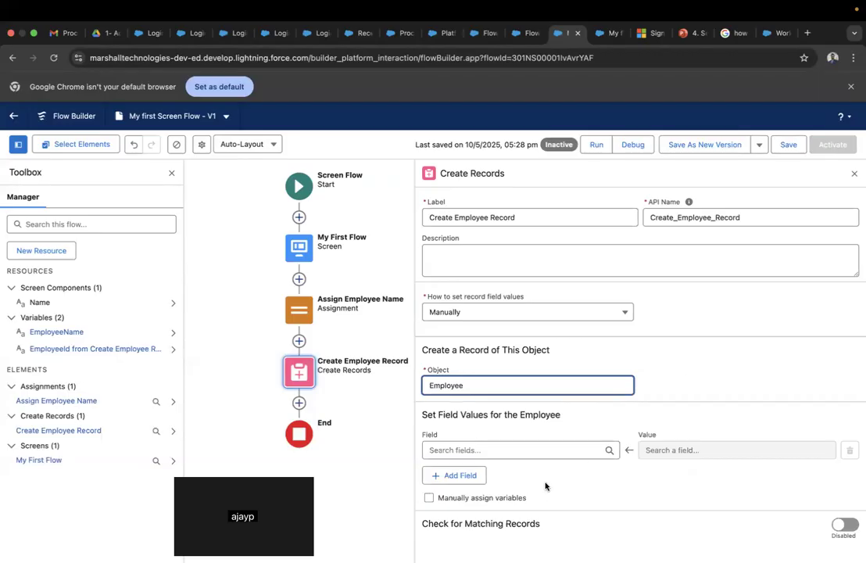
- Add a field-value row setting Employee Name to the EmployeeName variable
click(501, 450)
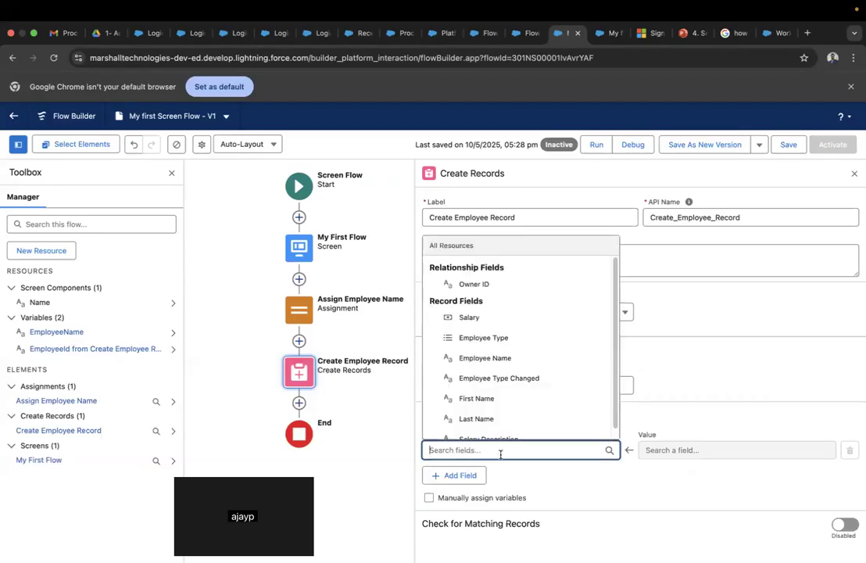
click(503, 359)
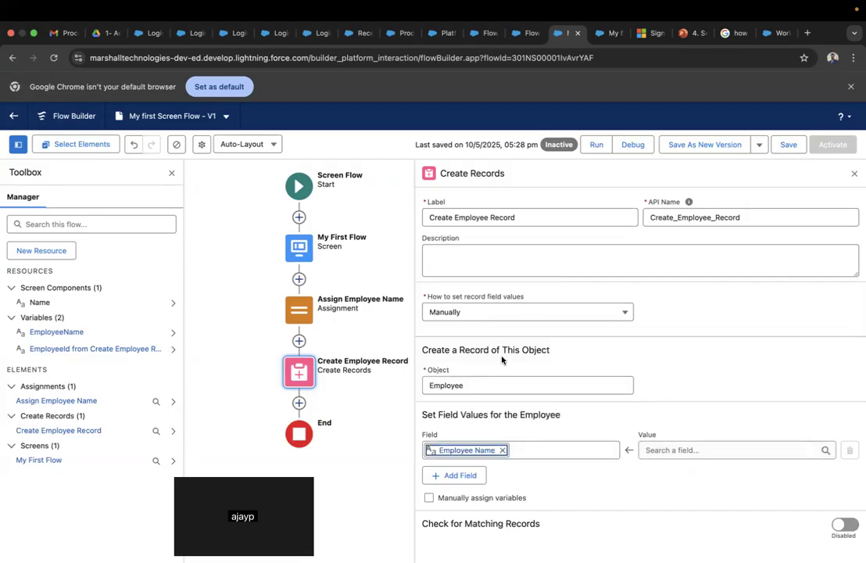
click(677, 450)
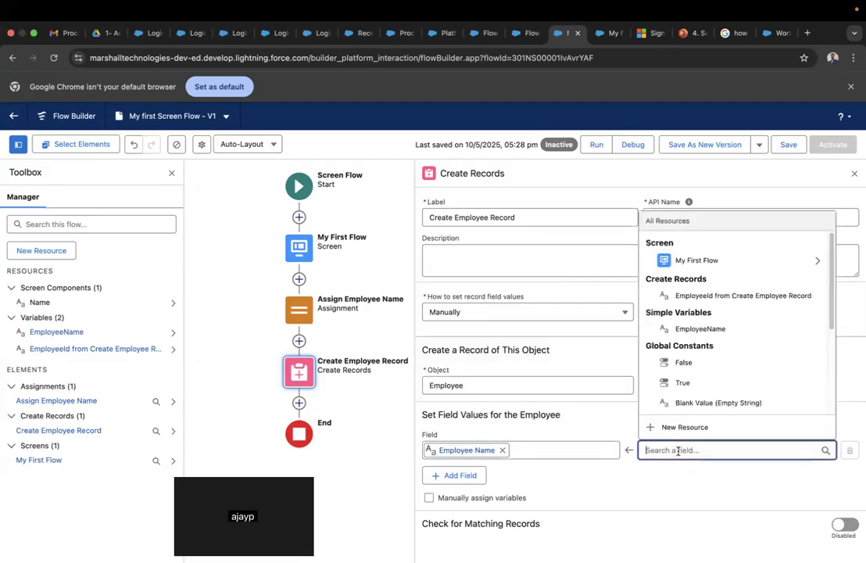
click(711, 334)
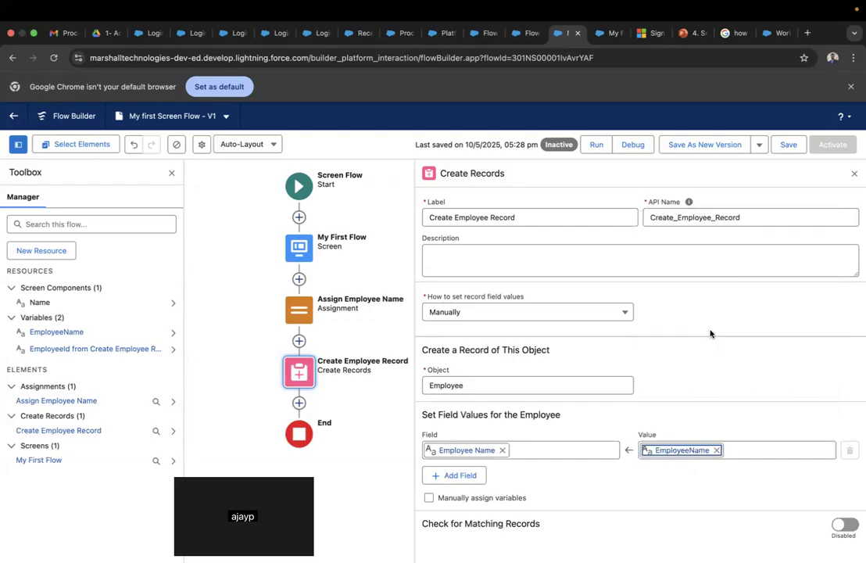
click(461, 454)
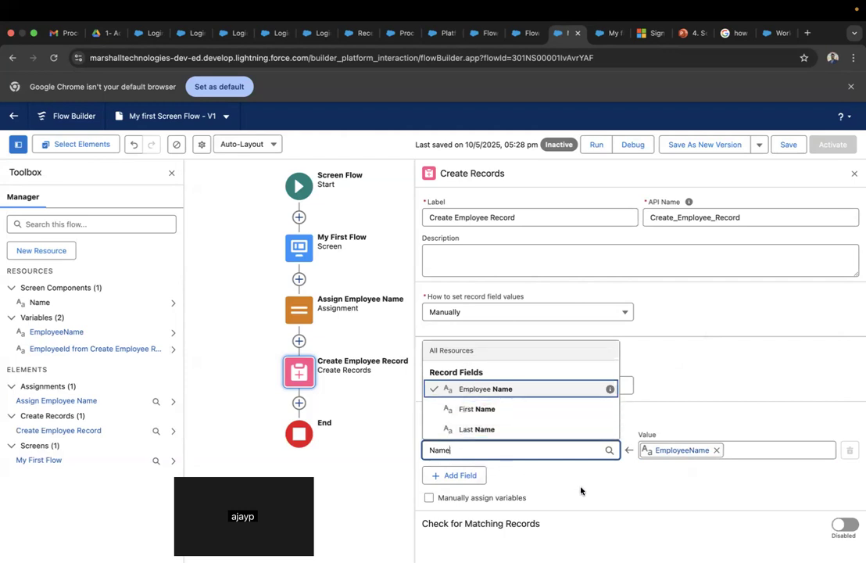
click(690, 473)
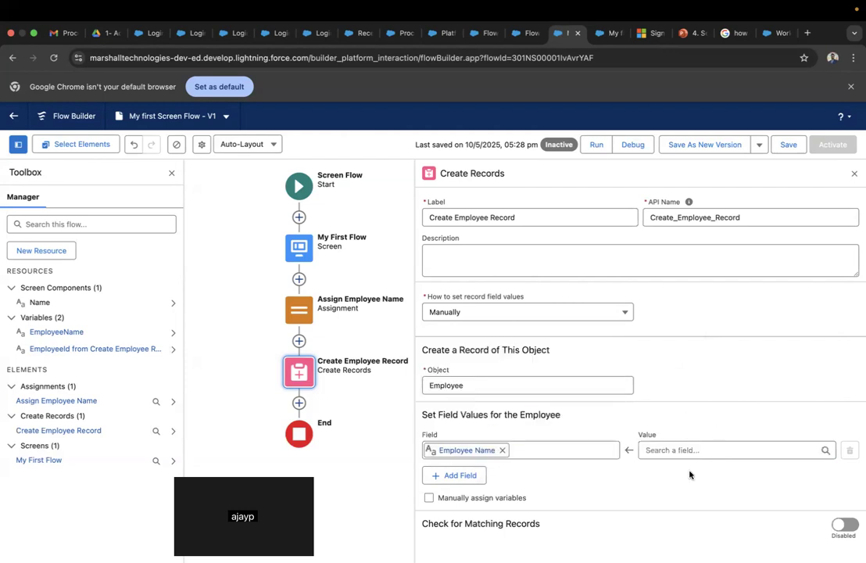
click(695, 451)
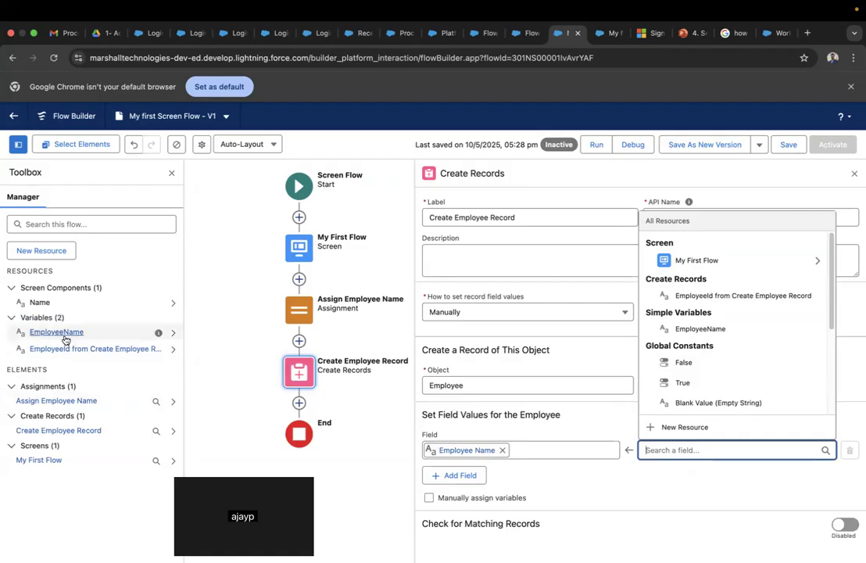
click(714, 335)
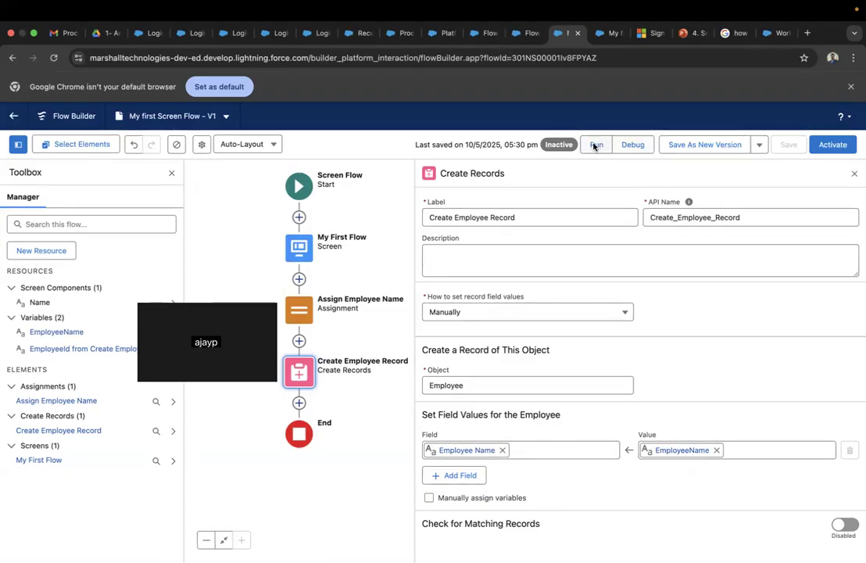
- Activate My first Screen Flow - V1 so its status shows Active
click(834, 148)
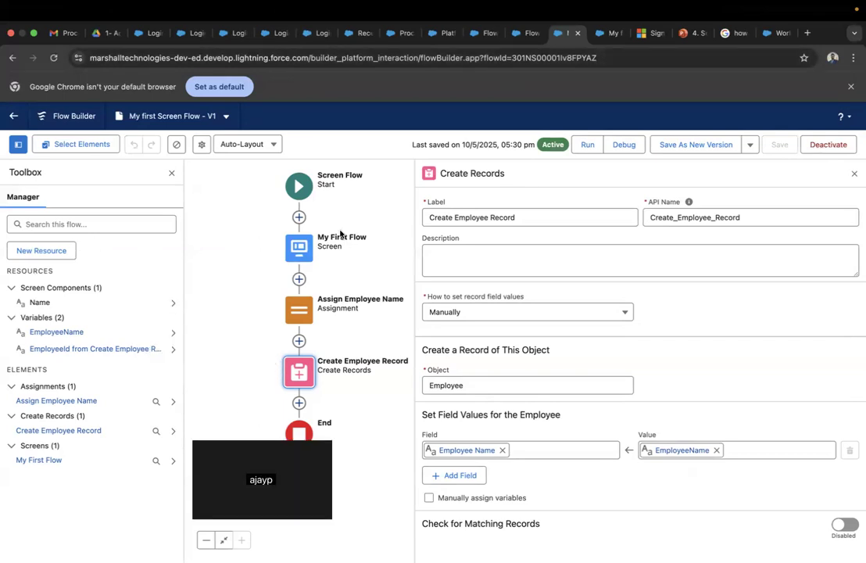
- Run the flow, submit 'Flow Employee' as the Name, then return to Flow Builder
click(587, 144)
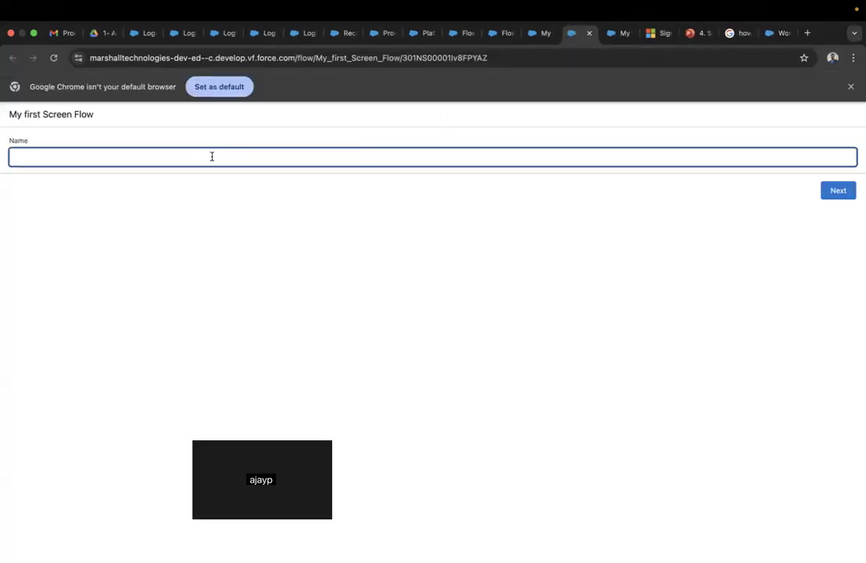
click(212, 156)
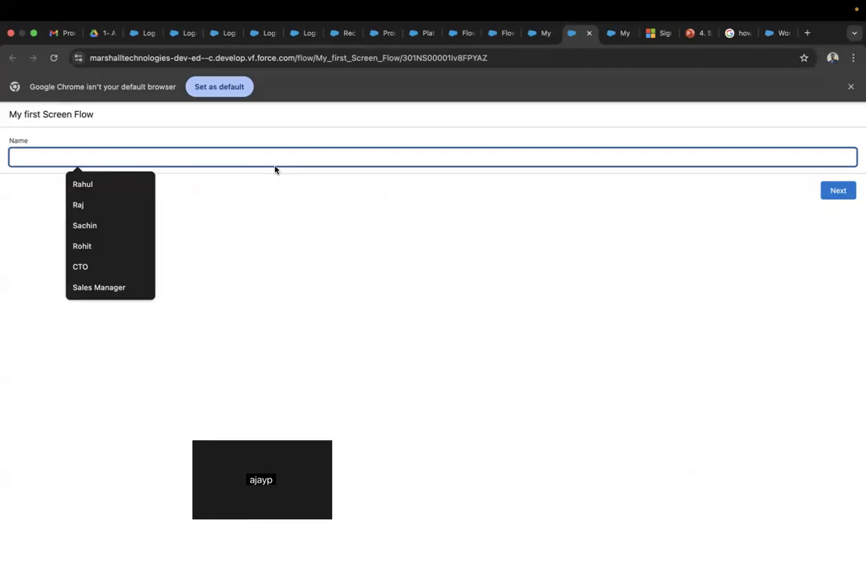
text(R)
text(Flo)
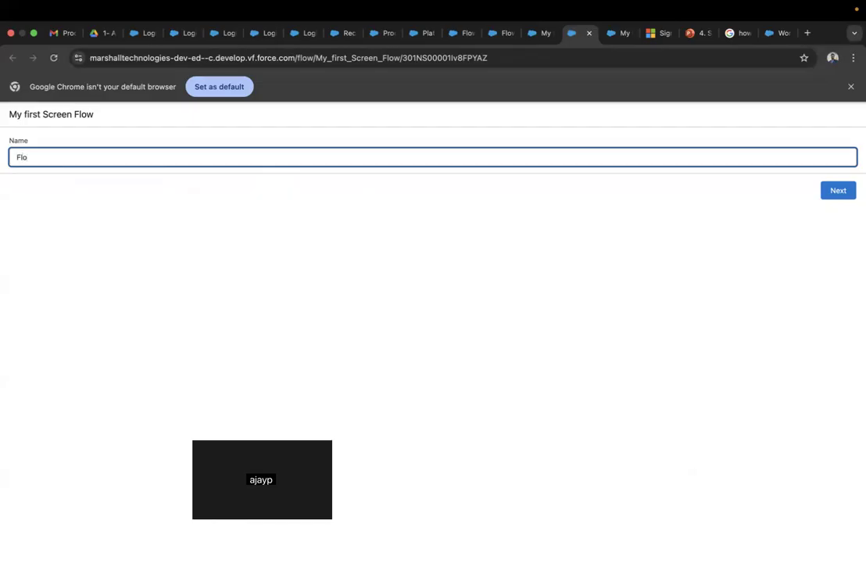
text(w Employee)
click(825, 192)
click(545, 35)
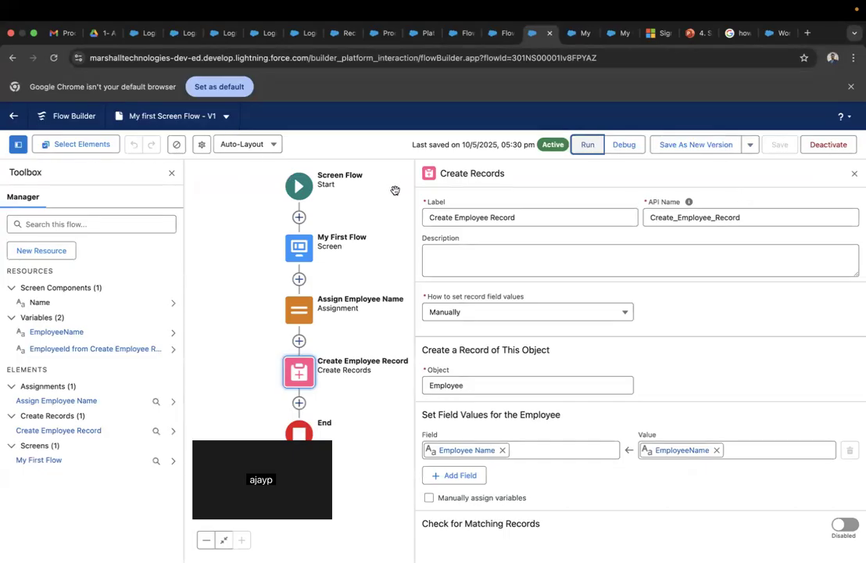
- Launch the Naukri app from the App Launcher and show its Employees list
click(500, 35)
click(452, 35)
click(22, 141)
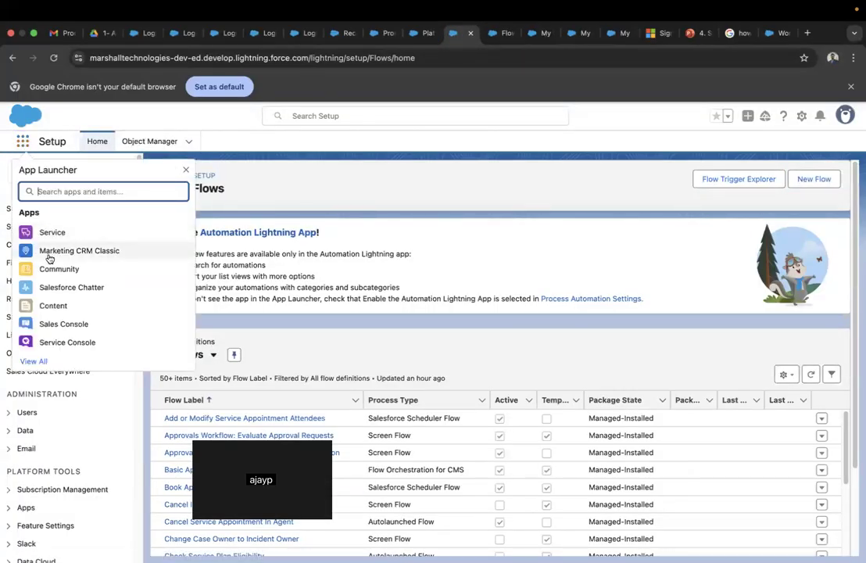
text(sa)
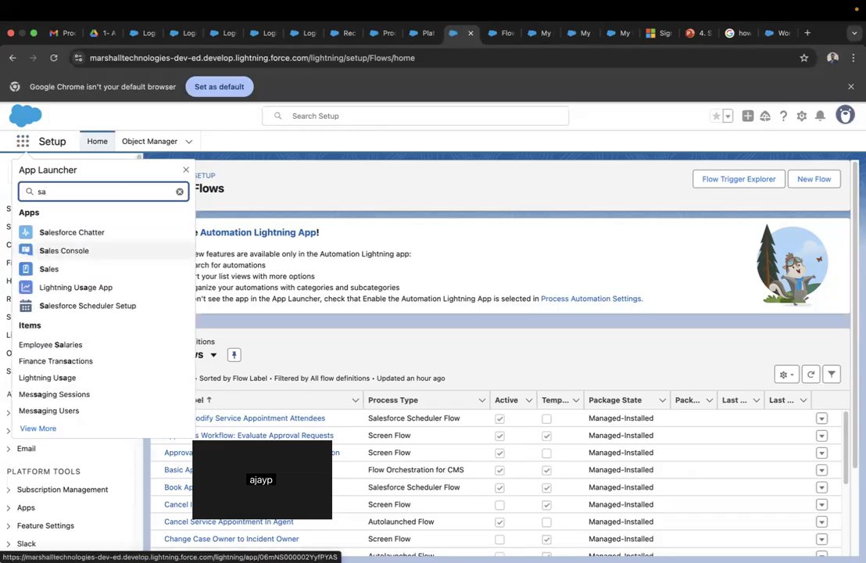
key(BackSpace)
key(BackSpace)
text(naukri)
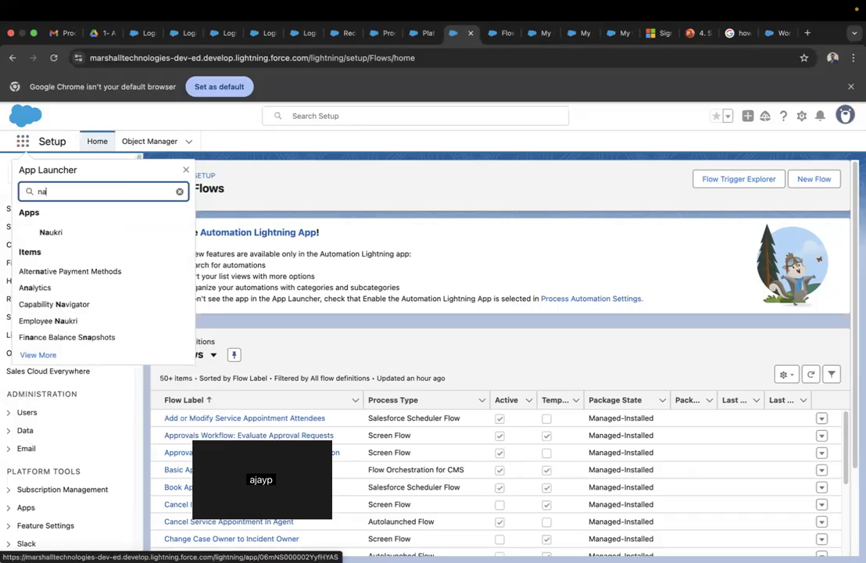
click(54, 232)
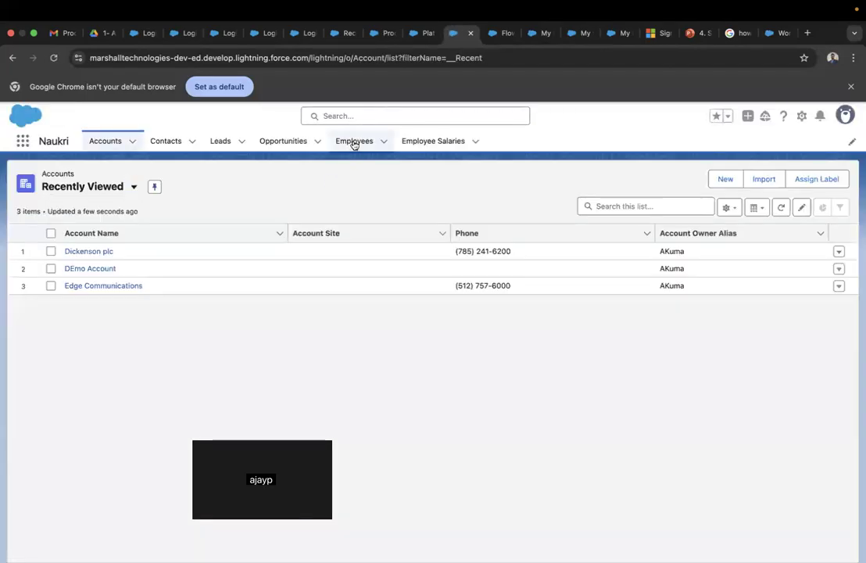
click(355, 142)
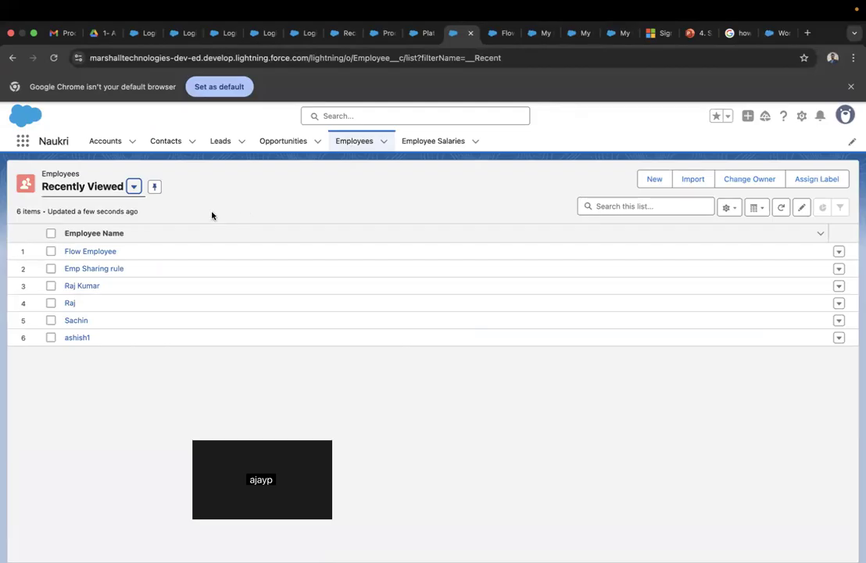
- Open the Flow Employee record to verify it, then go back to Flow Builder
click(105, 255)
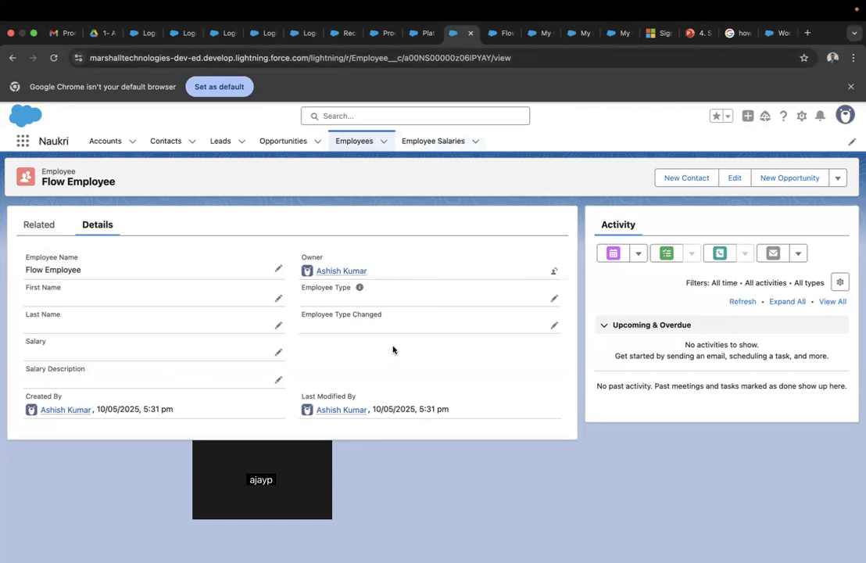
click(612, 35)
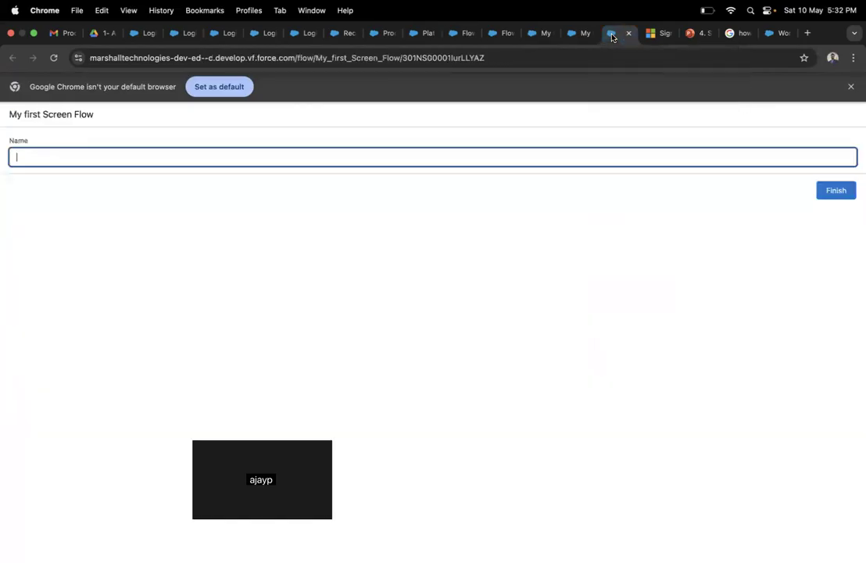
click(577, 33)
click(541, 36)
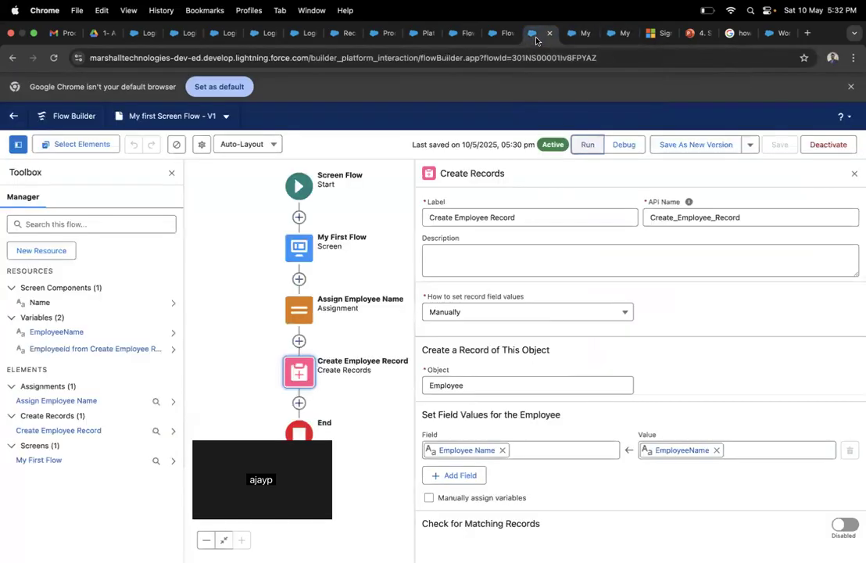